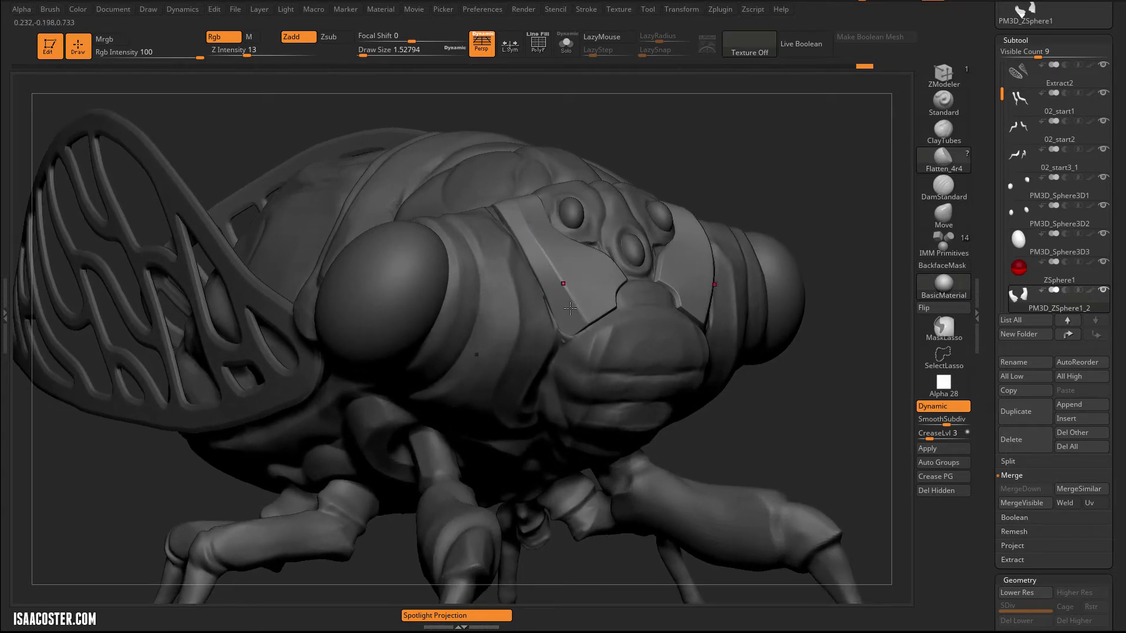
Reshape the outer border of the two face plates using the Move brush at a draw size of about 18.46
click(923, 212)
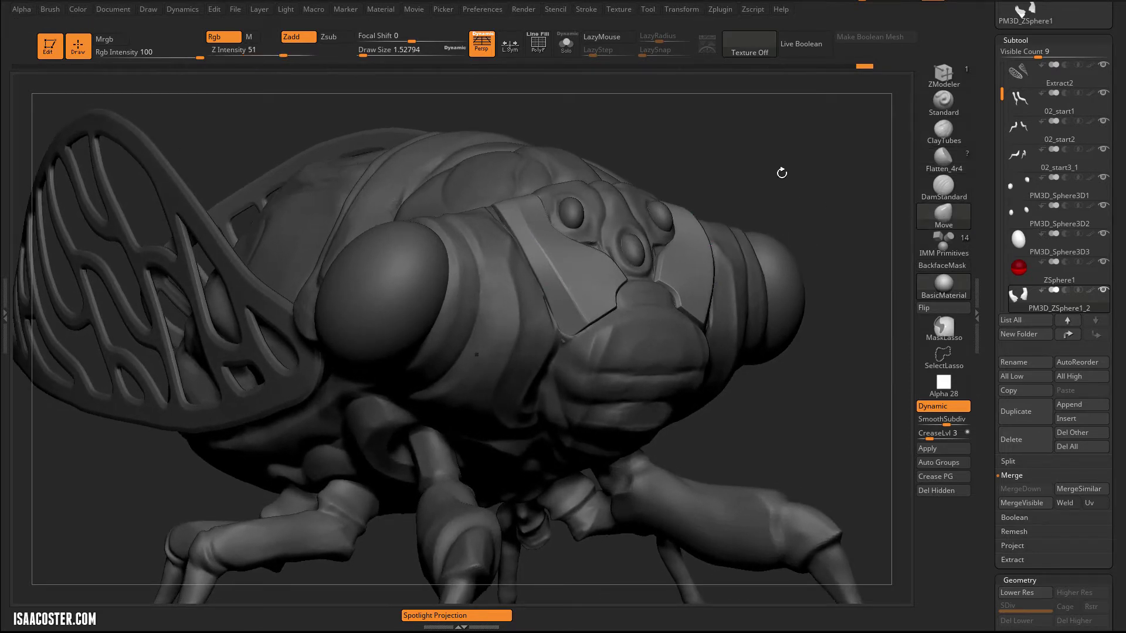
mouse_move(782, 173)
mouse_down()
mouse_move(759, 223)
mouse_move(775, 184)
mouse_move(673, 243)
mouse_up()
key(s)
key(s)
drag(548, 312, 553, 313)
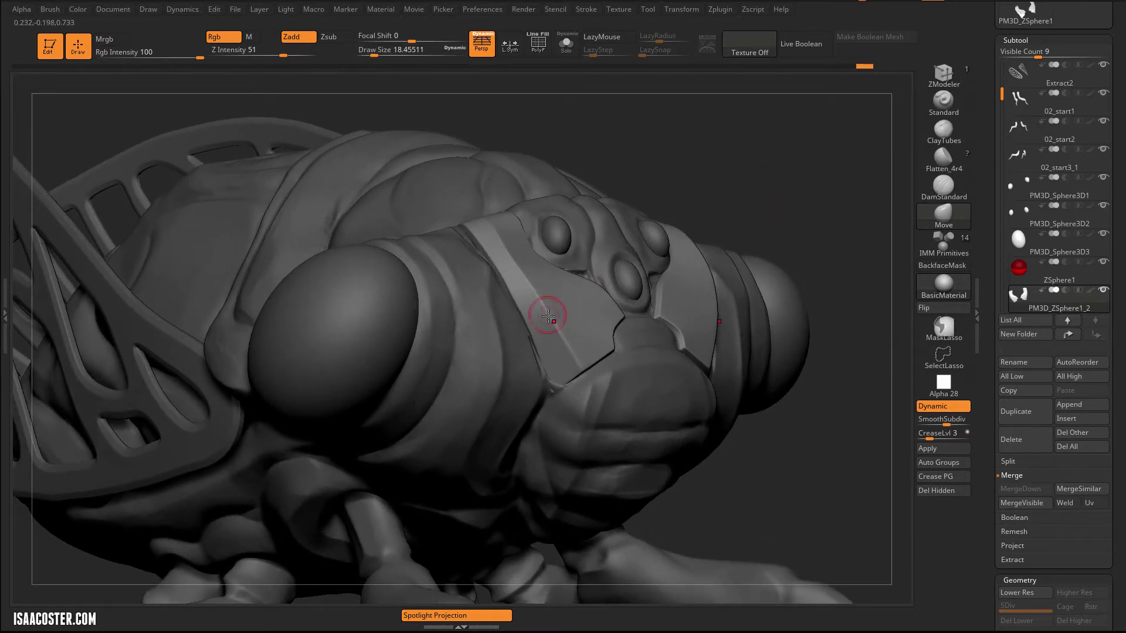
drag(748, 183, 560, 249)
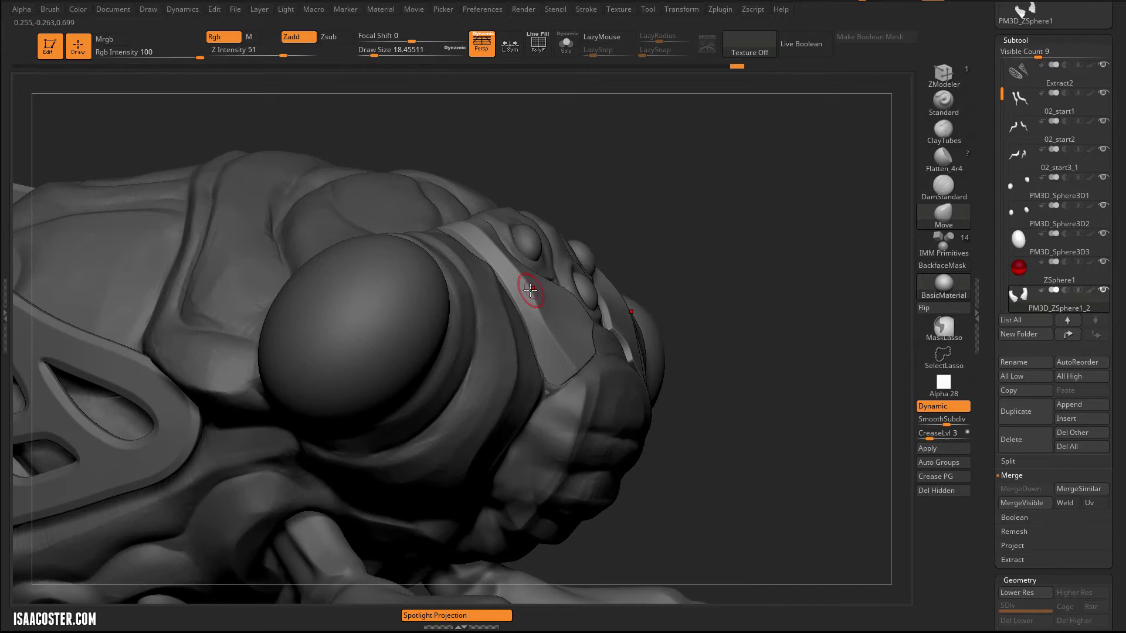
mouse_move(531, 290)
mouse_down()
mouse_move(497, 296)
mouse_move(495, 271)
mouse_up()
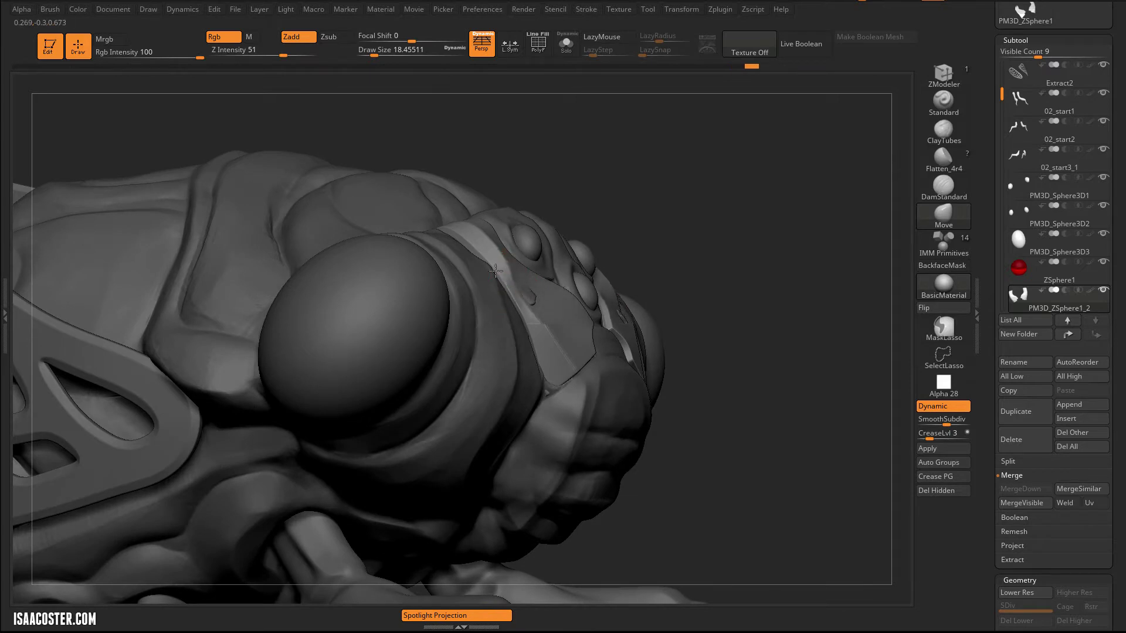
Isolate the face plates and show their unsubdivided mesh with the polygon wireframe
drag(650, 221, 691, 70)
click(566, 44)
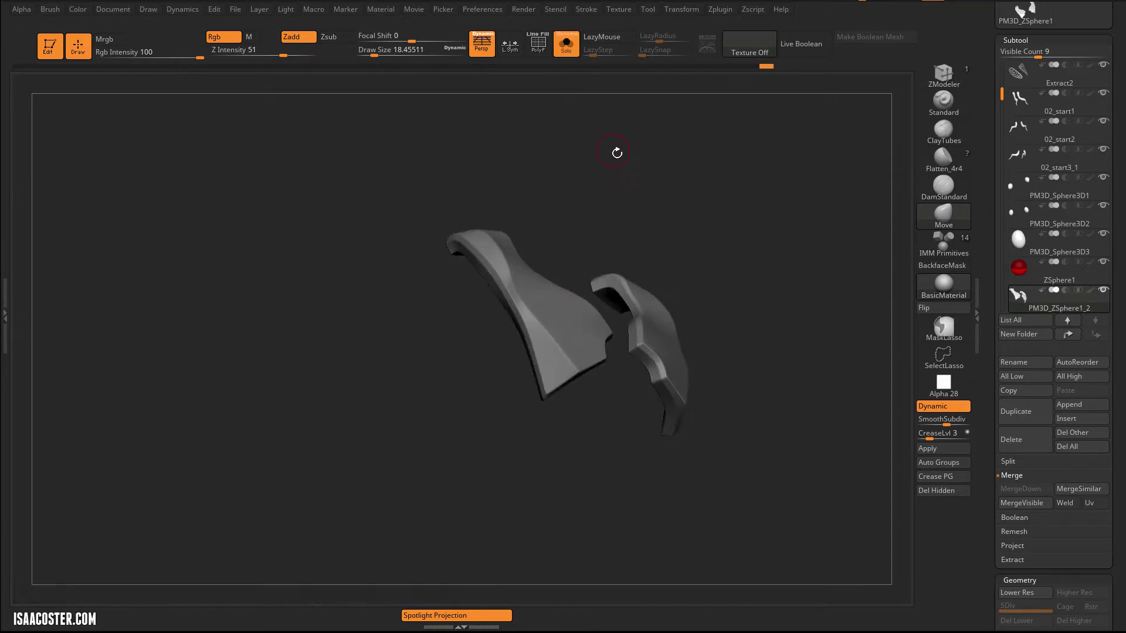
alt+drag(622, 174, 598, 248)
drag(598, 199, 536, 207)
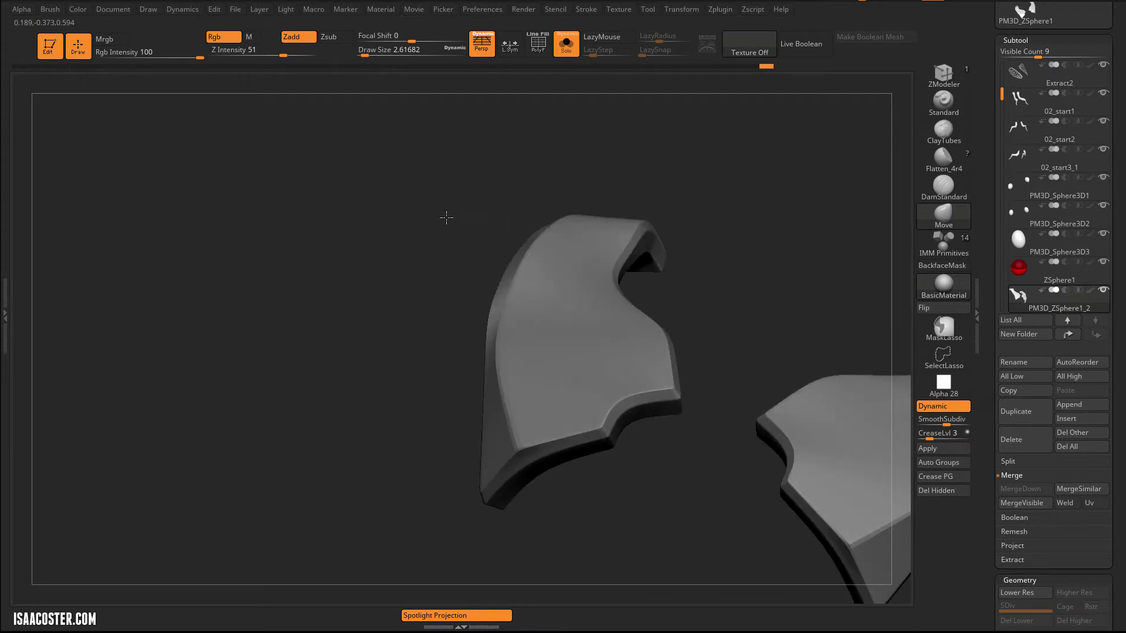
key(shift+d)
mouse_move(447, 218)
mouse_down()
mouse_move(460, 252)
mouse_move(537, 286)
mouse_up()
key(shift+f)
Reposition the vertices along the face plate's outer edge using the Move brush at a draw size of about 5.75
key(s)
click(528, 281)
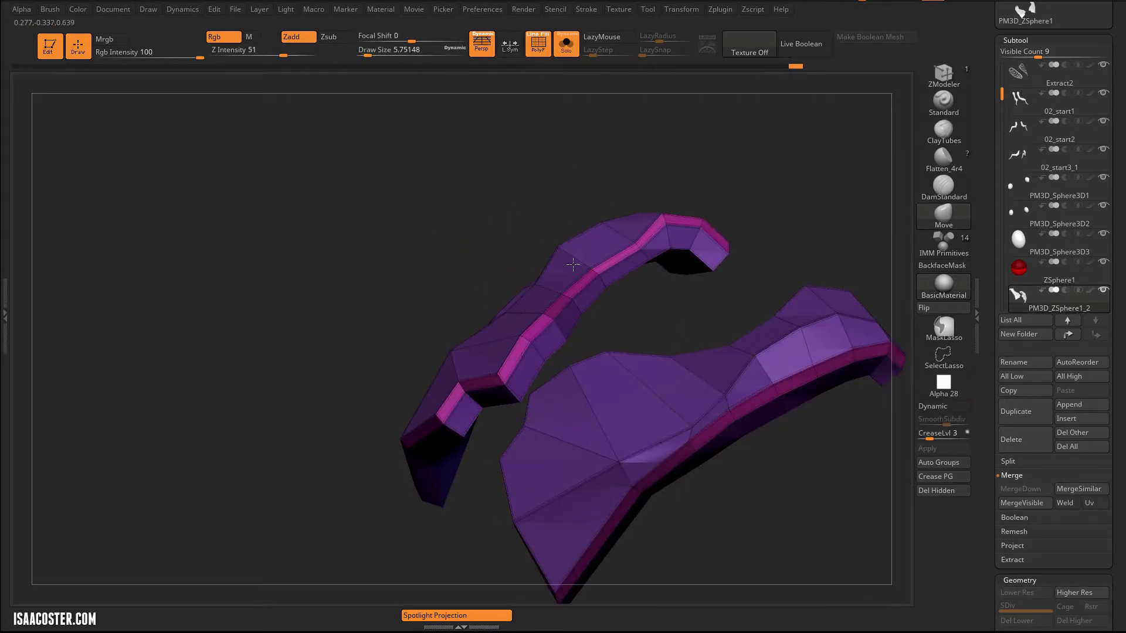
drag(558, 247, 624, 252)
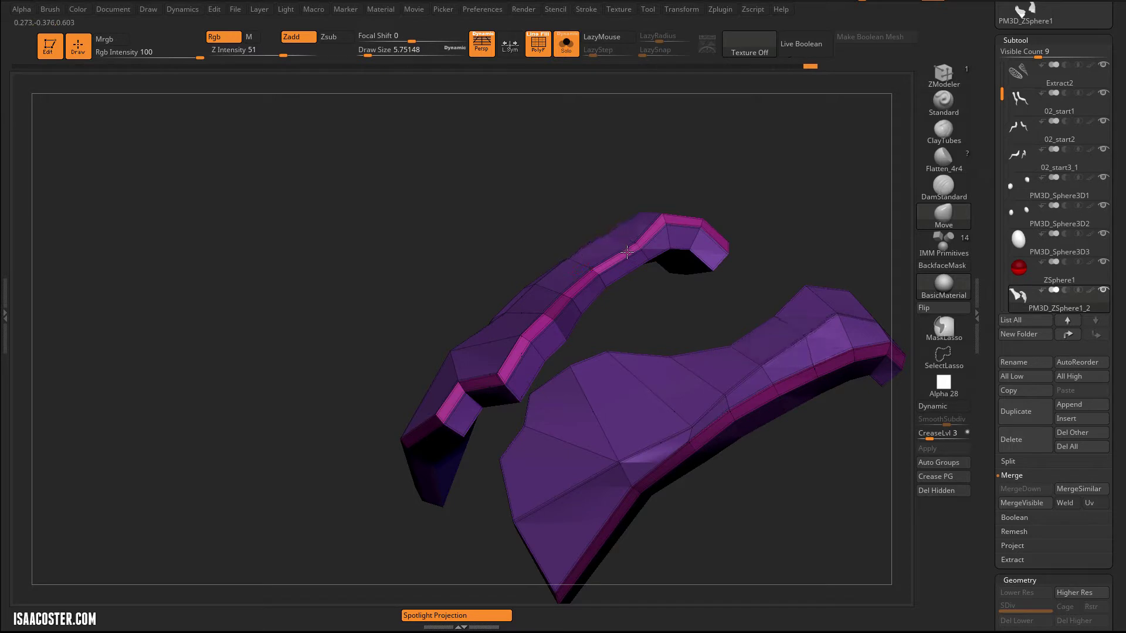
drag(575, 222, 538, 341)
drag(553, 301, 447, 289)
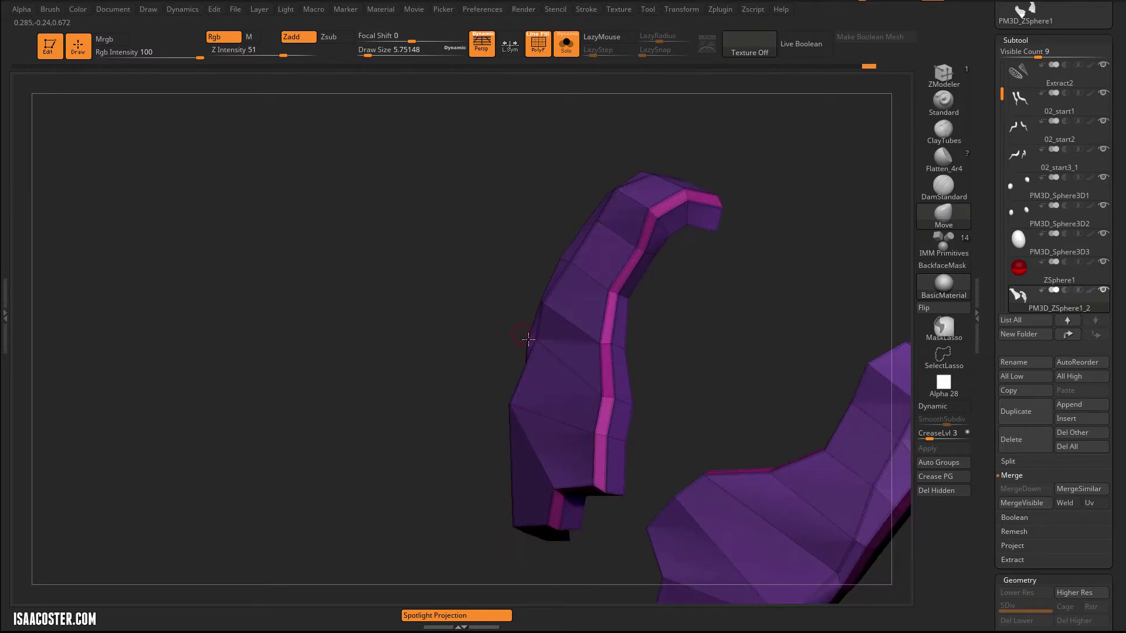
drag(503, 339, 548, 304)
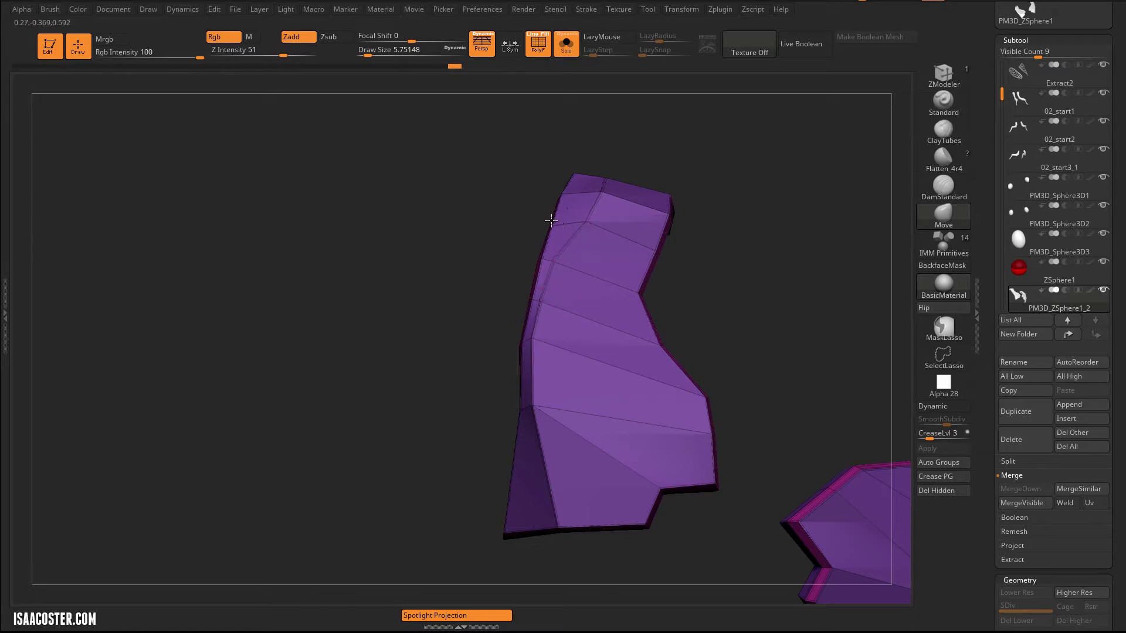
Restore the face plates' smooth subdivided display without wireframe and show the whole insect again
drag(276, 209, 463, 338)
key(d)
key(shift+f)
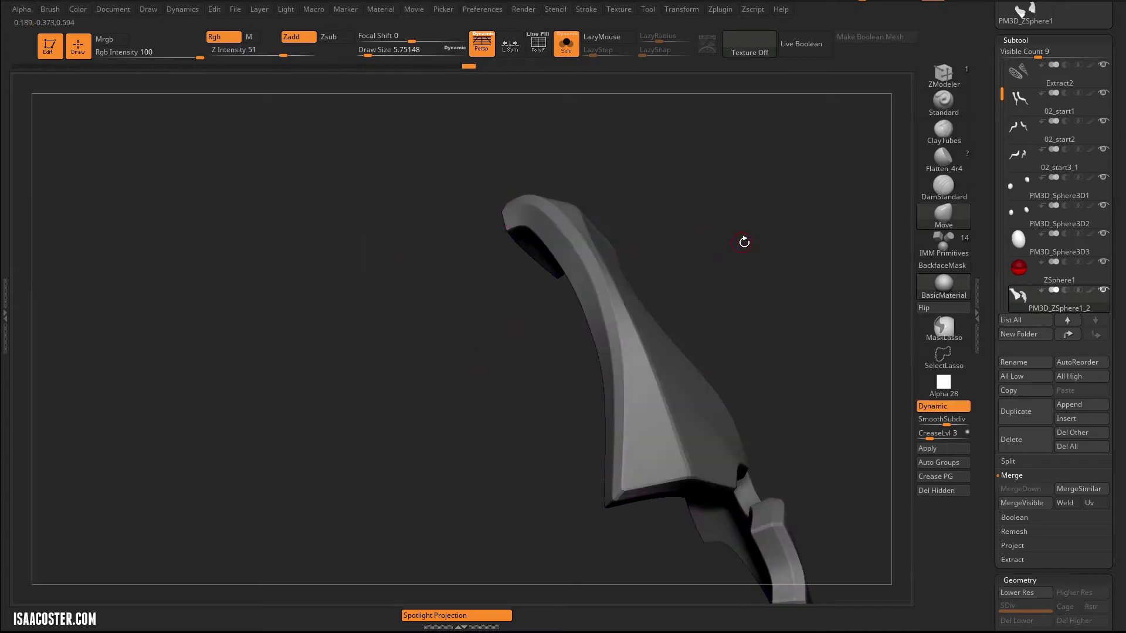
drag(744, 243, 713, 244)
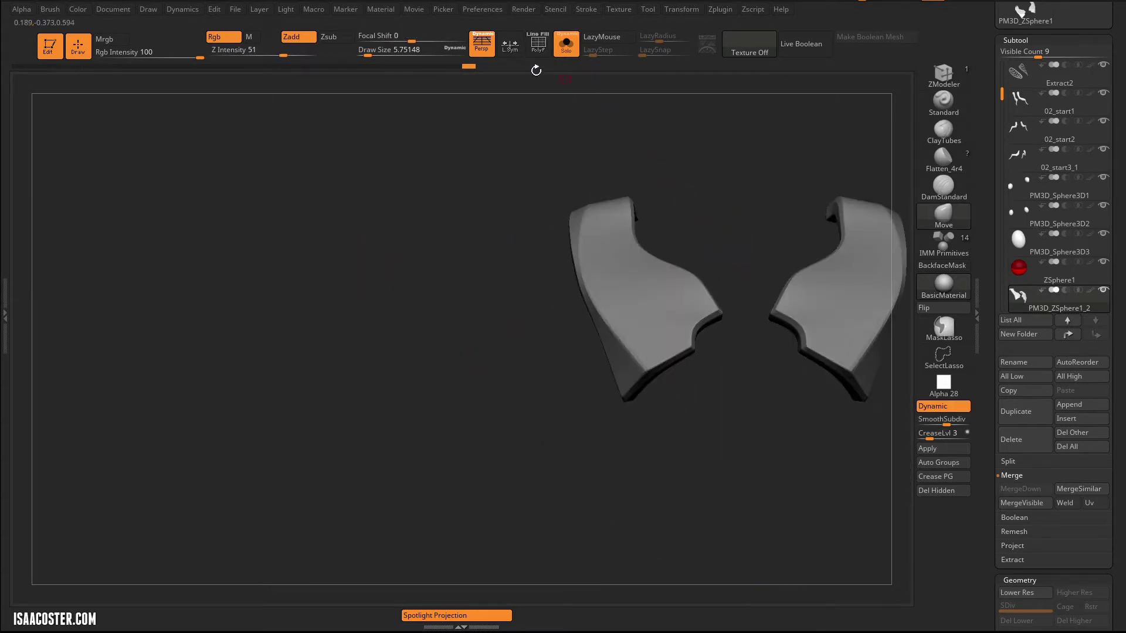
click(564, 47)
drag(312, 195, 291, 238)
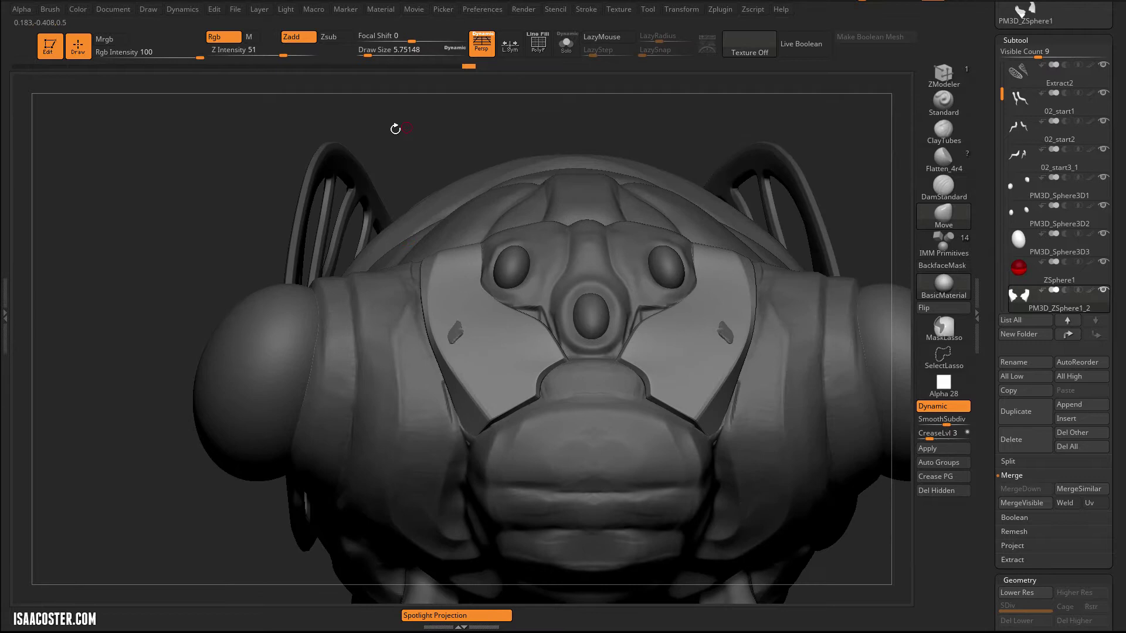
drag(391, 129, 476, 136)
click(1035, 278)
drag(792, 162, 444, 360)
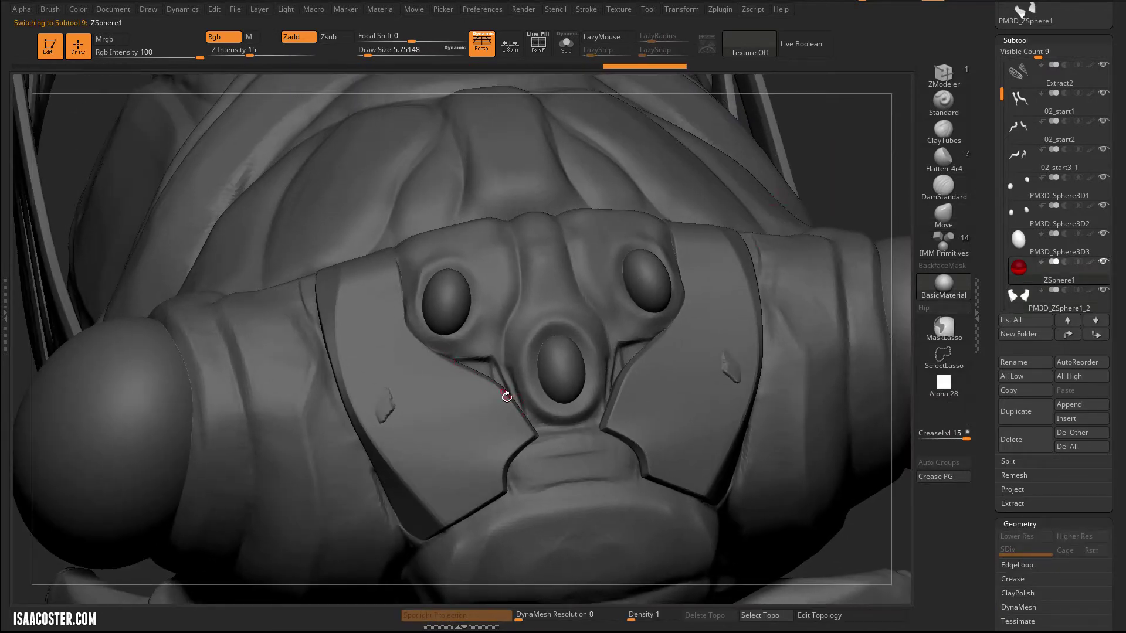
click(1024, 298)
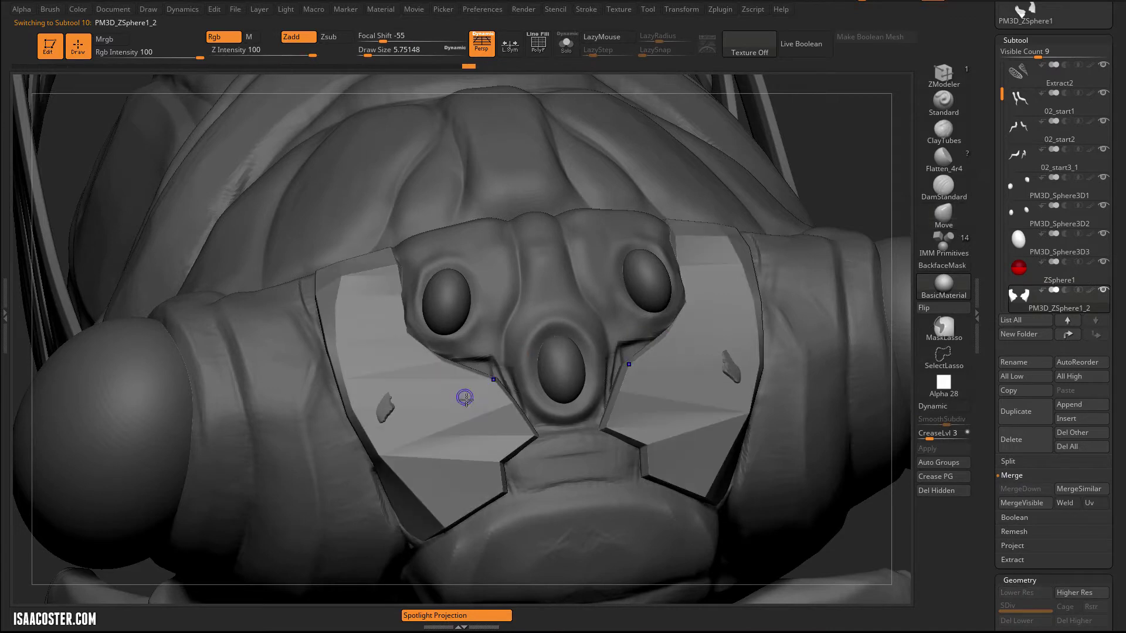
key(b)
key(m)
key(v)
drag(855, 146, 753, 152)
drag(847, 144, 766, 235)
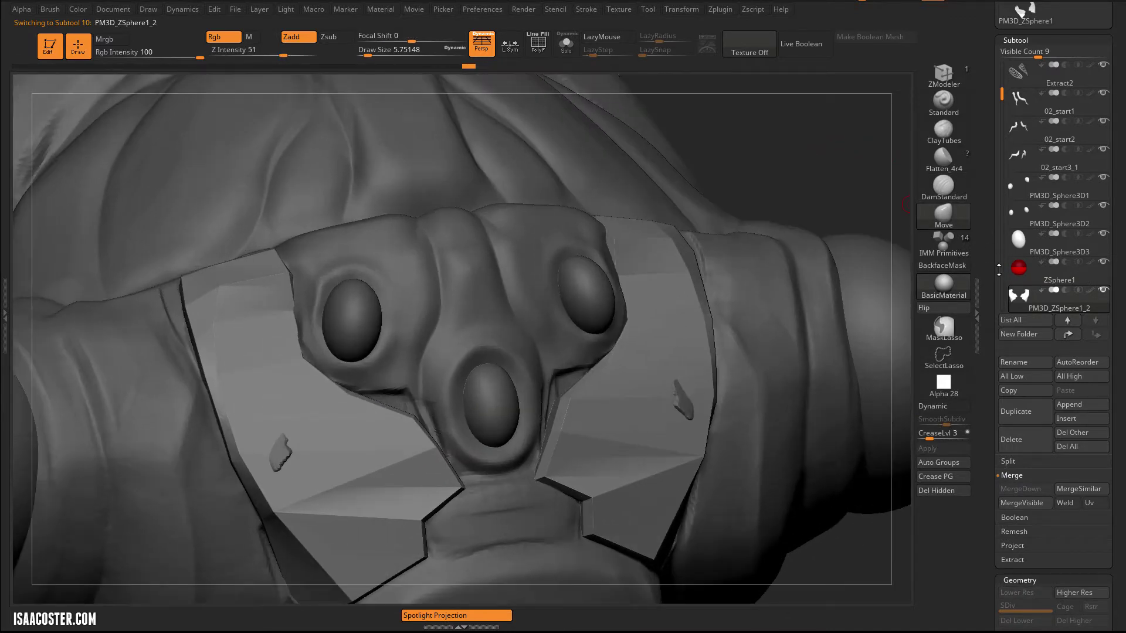
Make the red ZSphere1 subtool active and turn on Edit Topology
alt+click(767, 235)
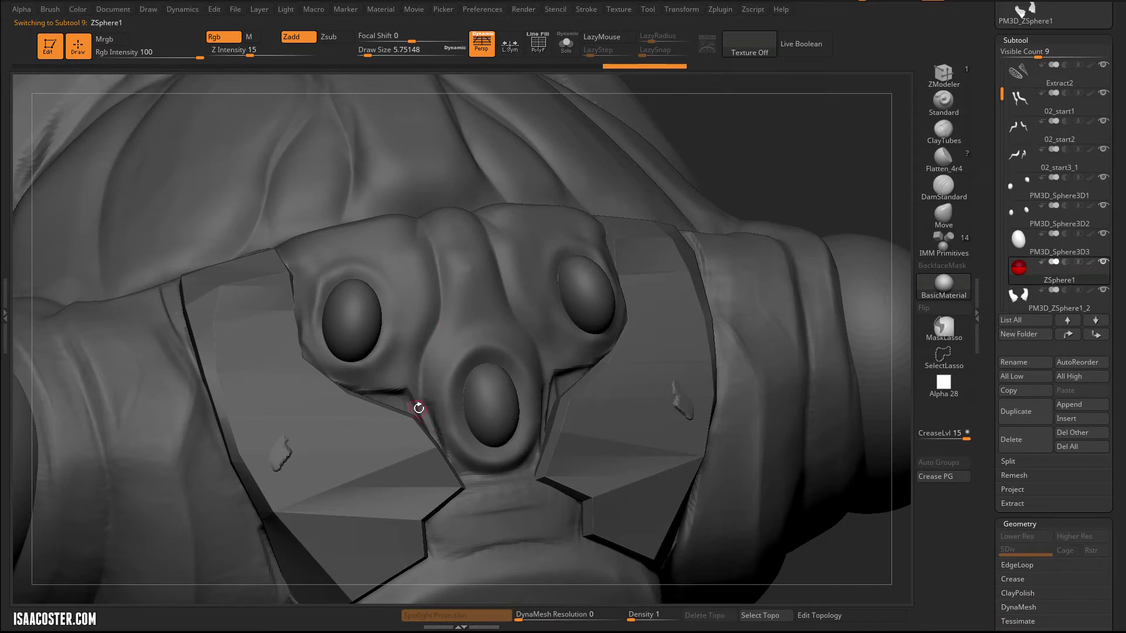
drag(419, 408, 408, 402)
click(810, 611)
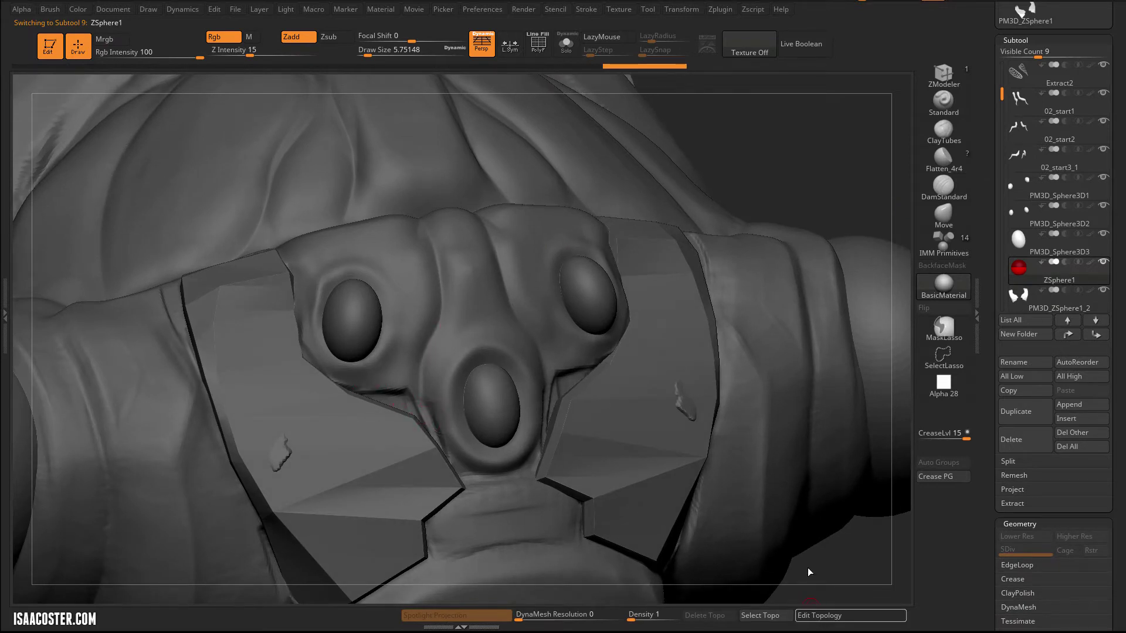
Draw a topology line up the groove beside the central ridge, from the lower eye's side to the brow's upper edge
right_drag(434, 405, 455, 397)
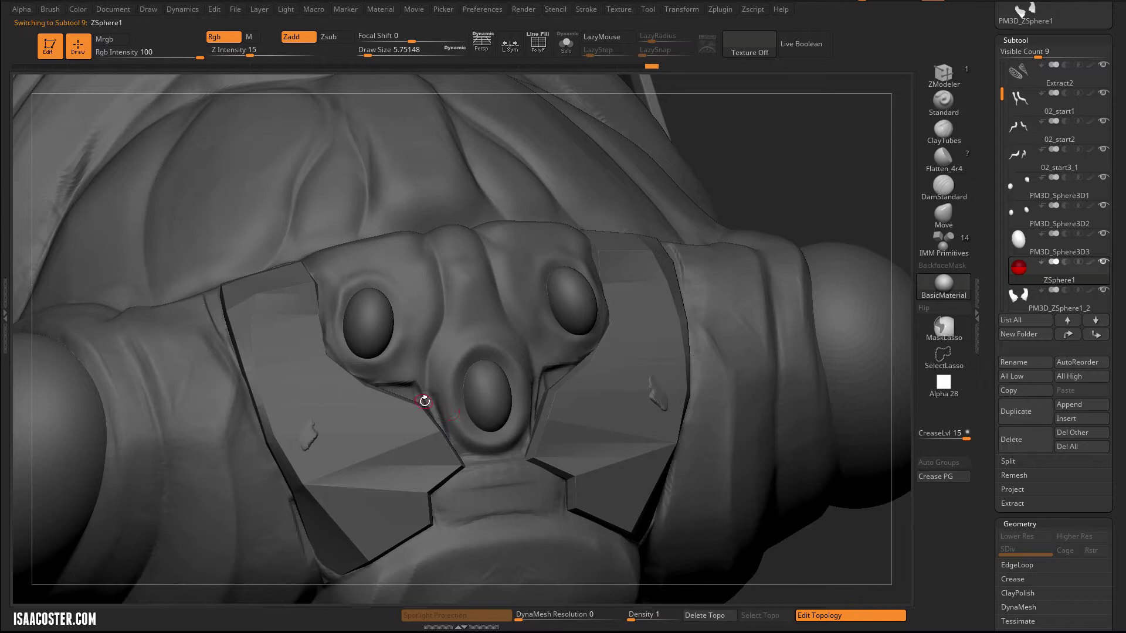
click(428, 389)
click(427, 358)
click(444, 325)
click(439, 267)
click(426, 234)
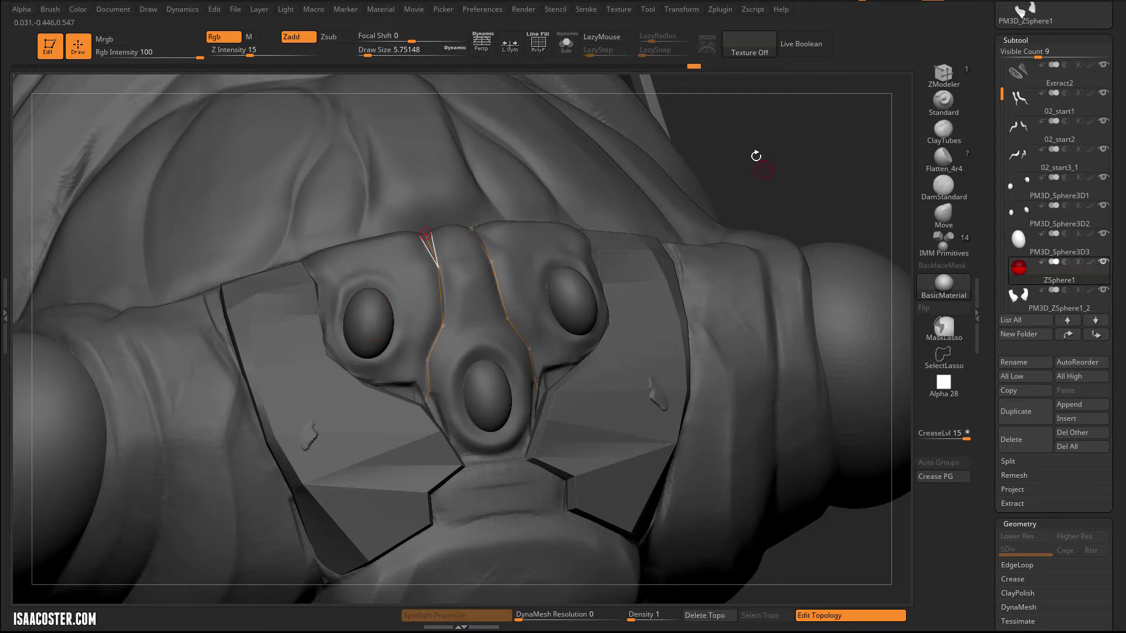
drag(756, 156, 766, 195)
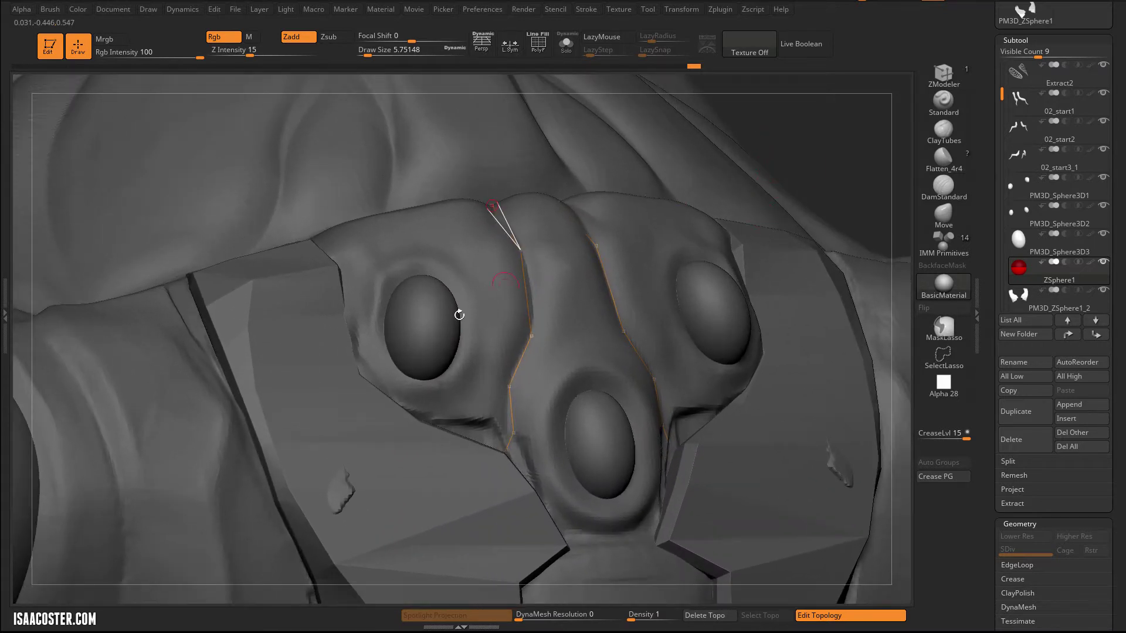
drag(772, 117, 558, 236)
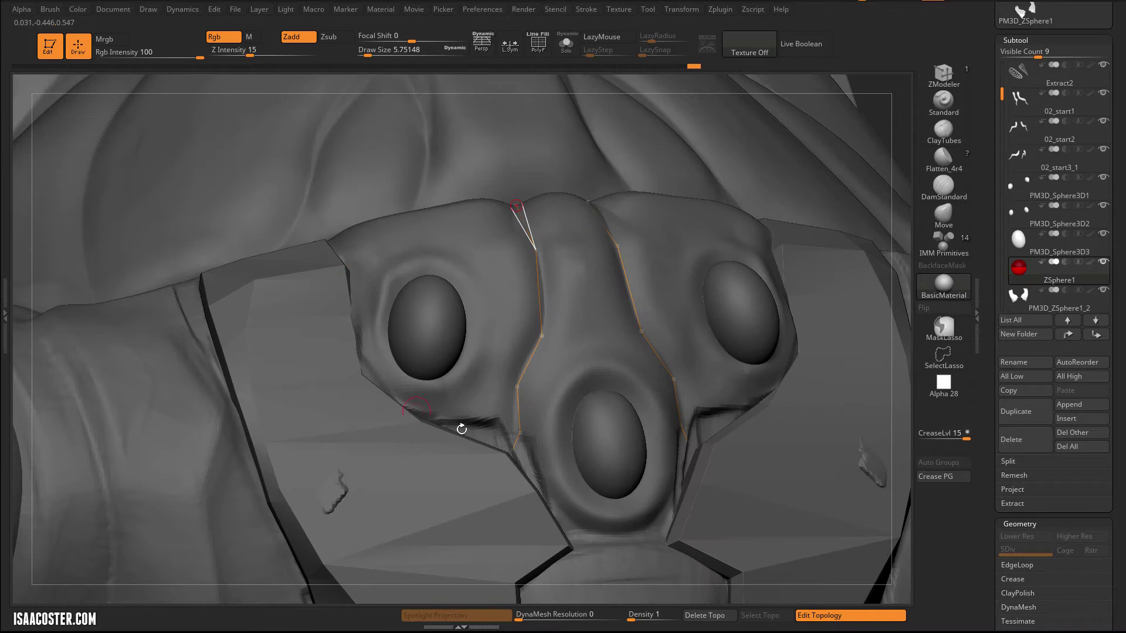
click(363, 372)
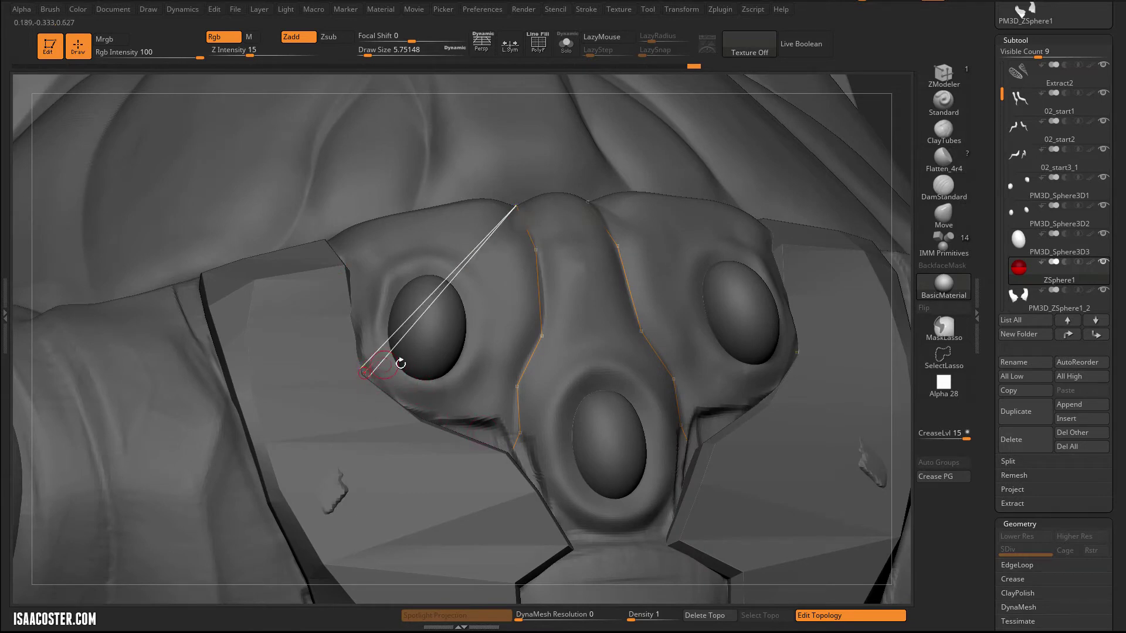
key(ctrl+z)
click(887, 86)
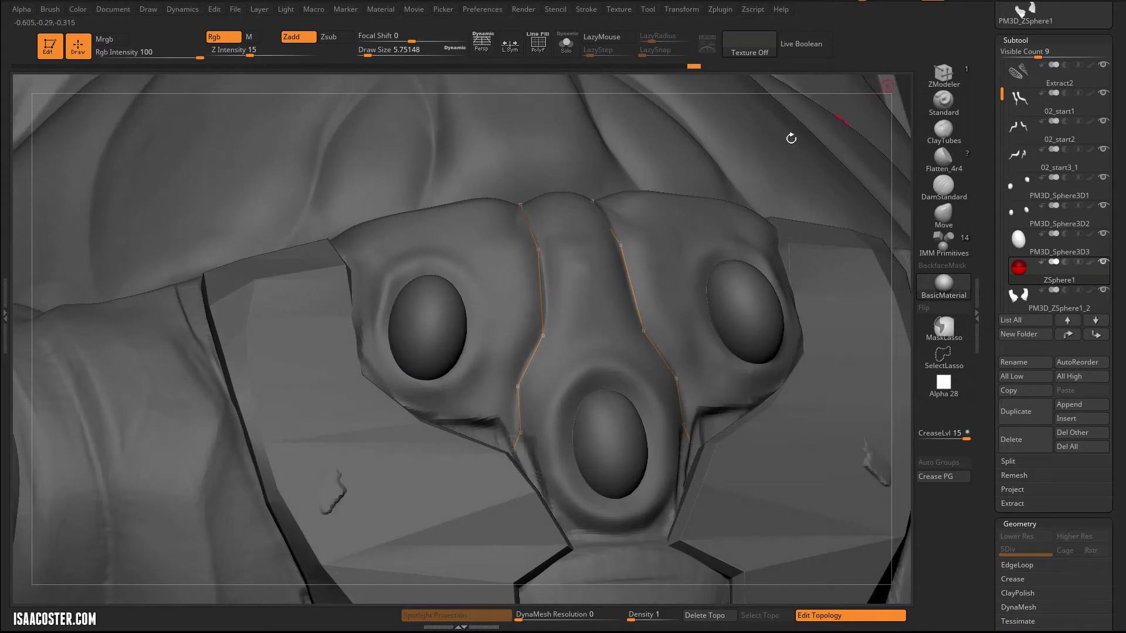
Build a two-quad topology strip between the side eye and the adjoining face plate's edge
drag(909, 86, 426, 187)
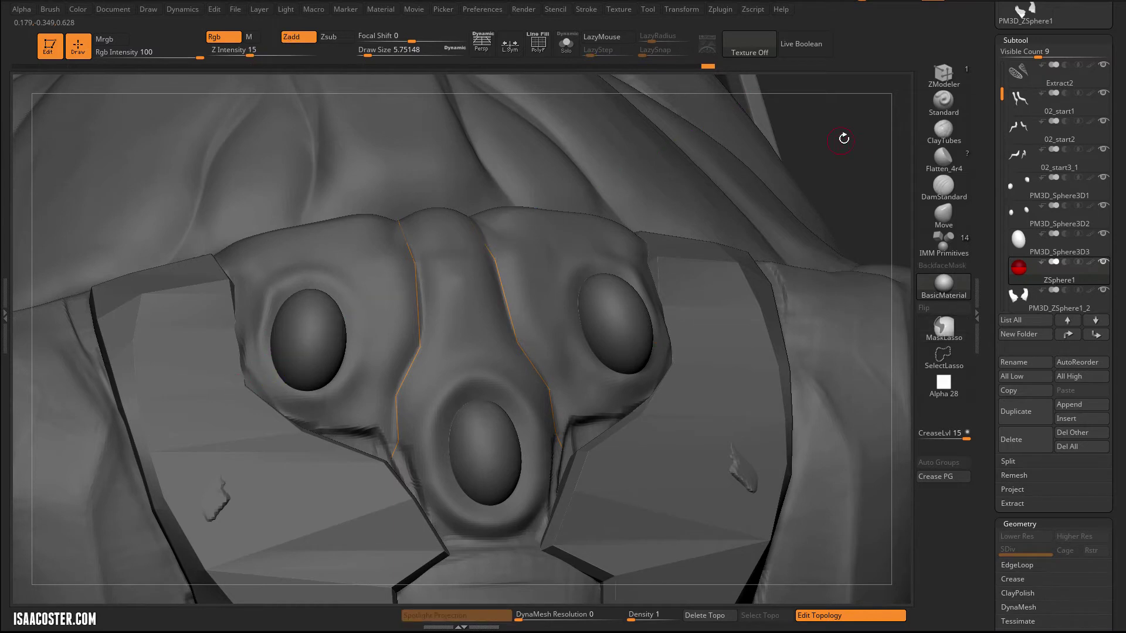
drag(842, 133, 774, 148)
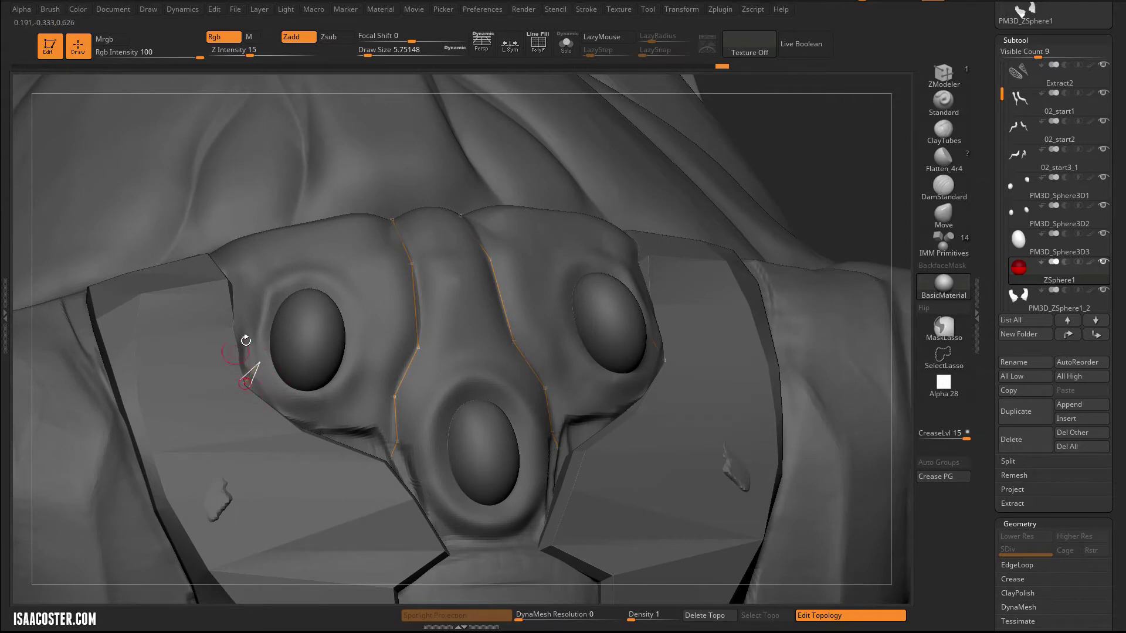
click(233, 330)
click(260, 323)
click(265, 292)
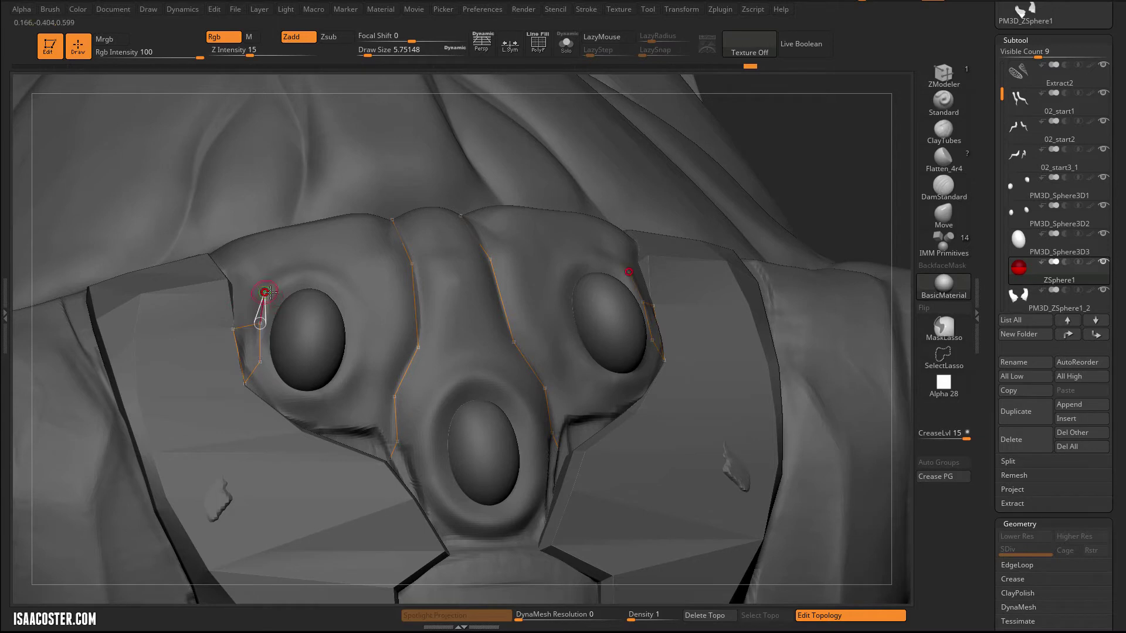
click(234, 282)
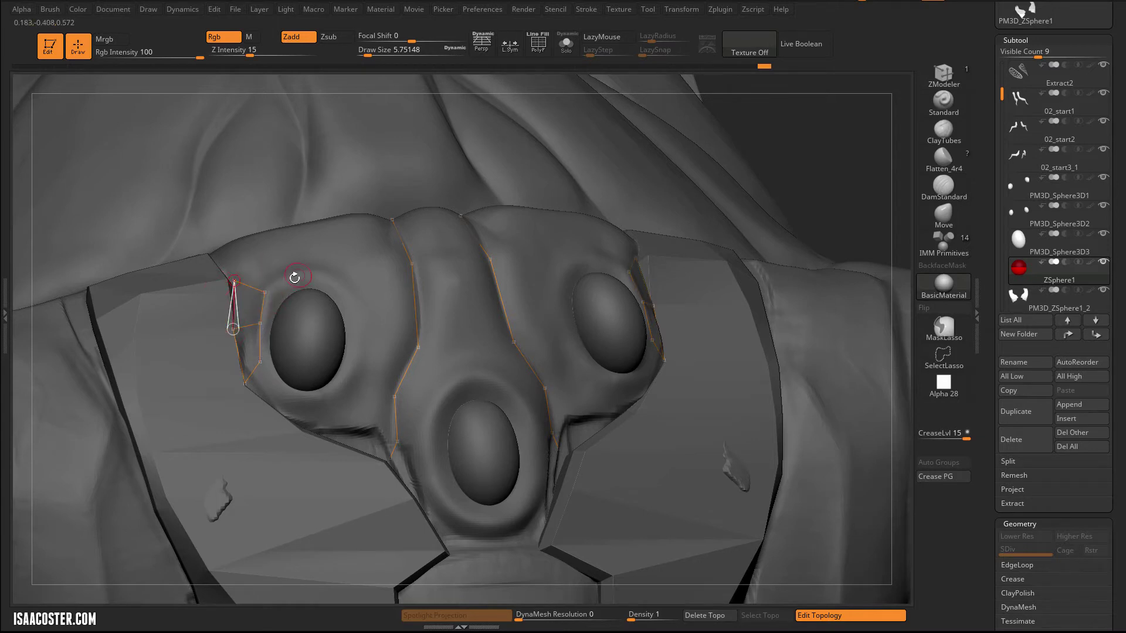
Extend the strip's inner edge into a closed ring of topology points around the side eye
ctrl+click(265, 292)
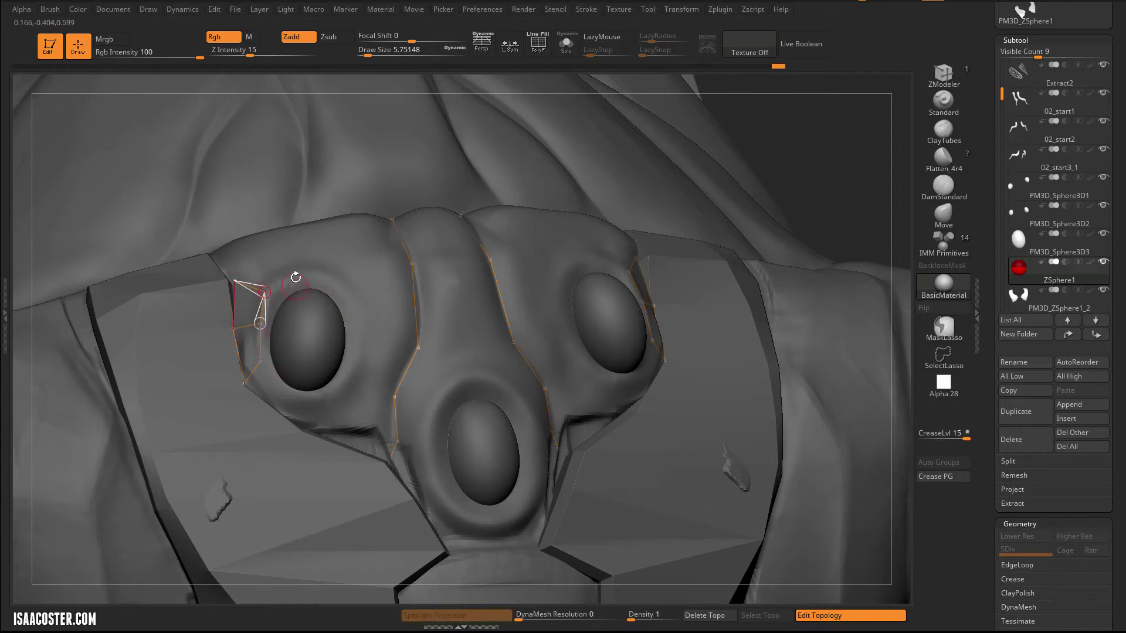
click(291, 274)
click(335, 275)
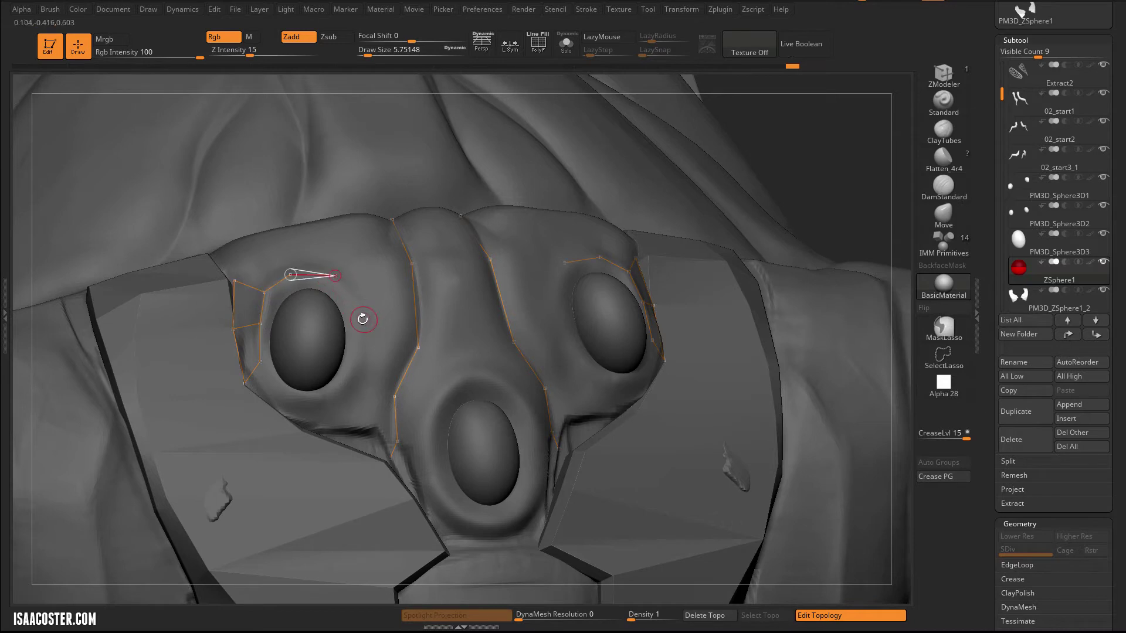
click(361, 317)
click(354, 370)
click(328, 394)
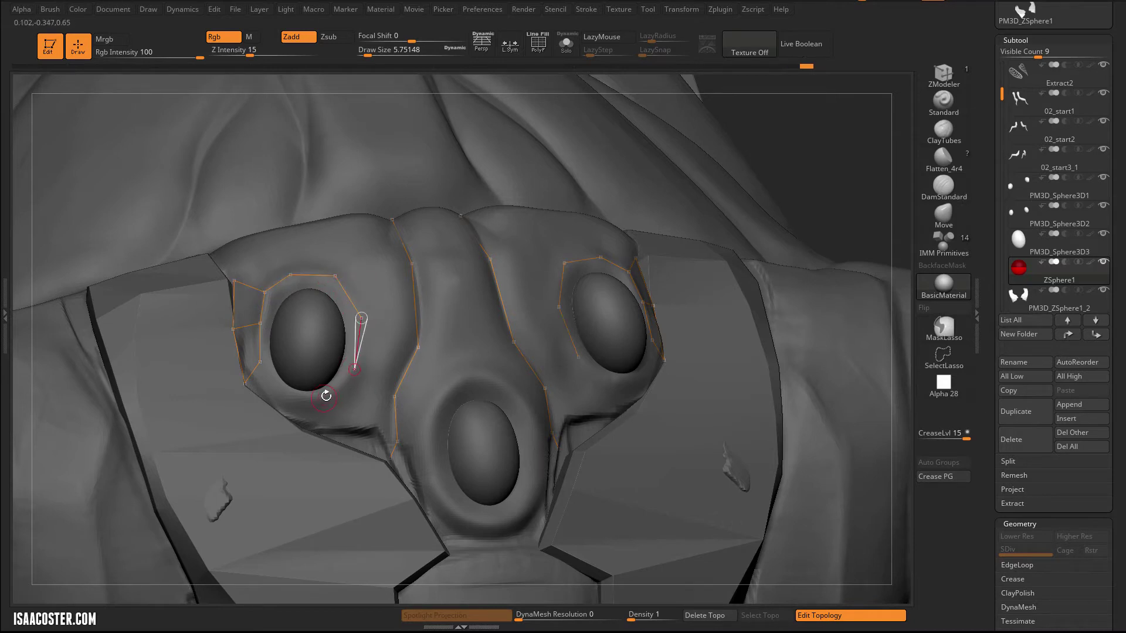
click(285, 394)
click(259, 362)
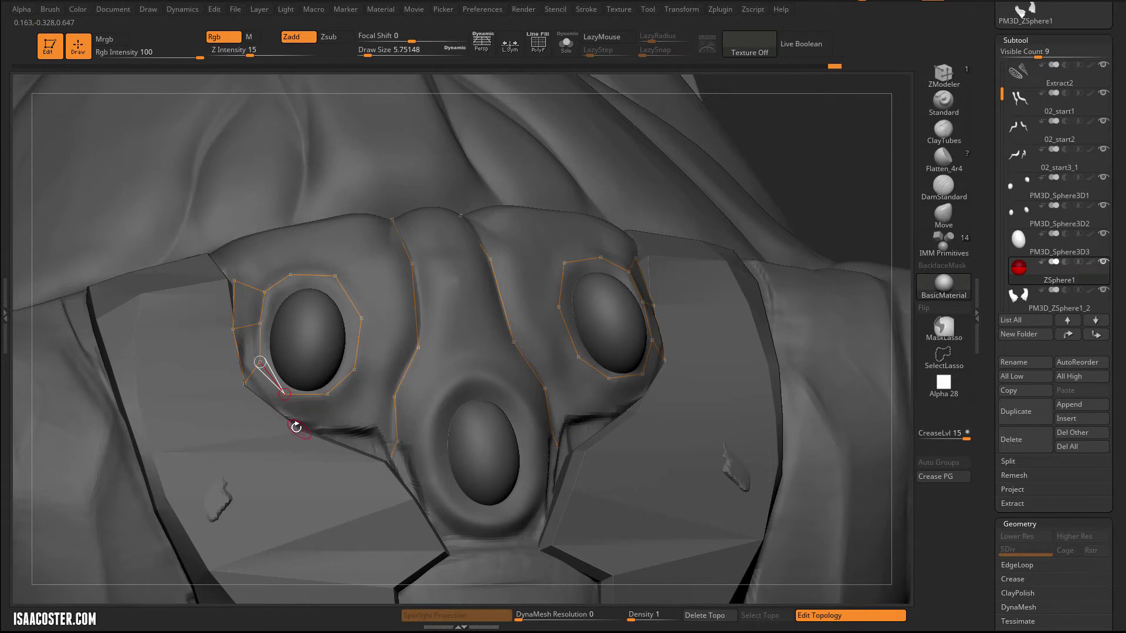
Add a row of topology quads beneath the side eye, running from its outer lower corner toward the central groove
click(296, 427)
click(340, 428)
click(328, 395)
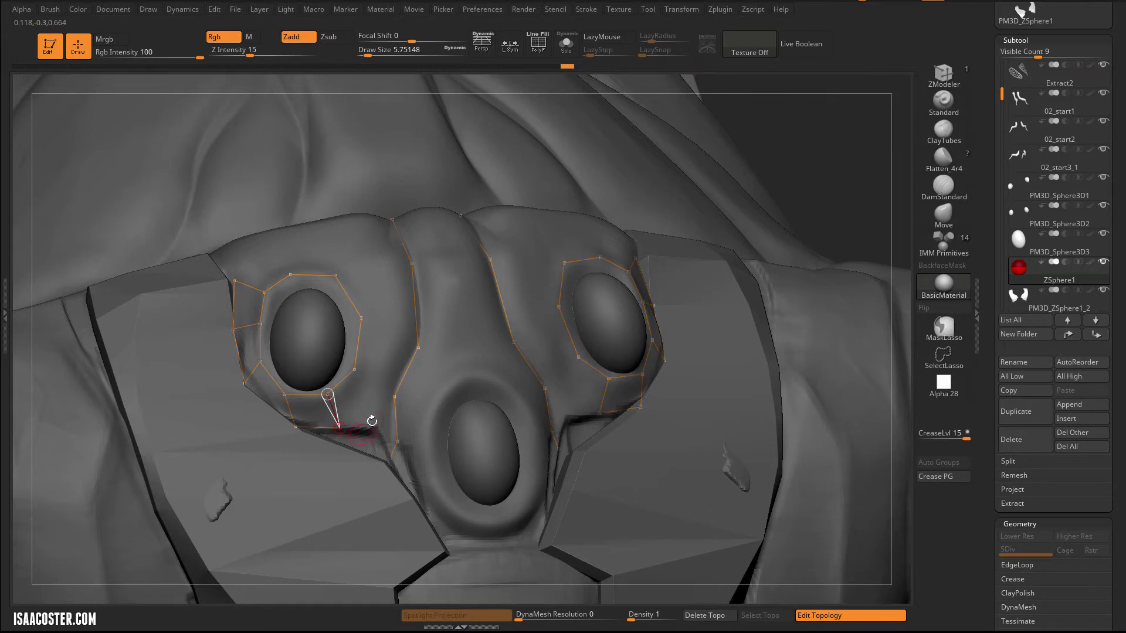
click(375, 389)
click(355, 370)
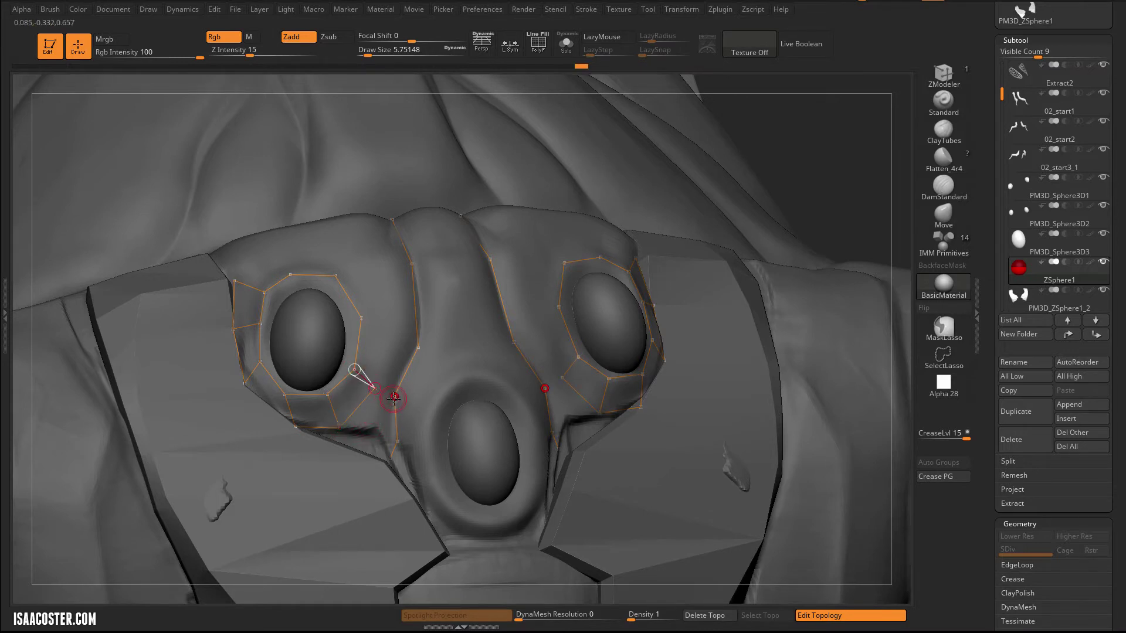
Connect the lower row of quads to the groove line and close the corner down to the line's lower end
click(394, 398)
ctrl+click(341, 428)
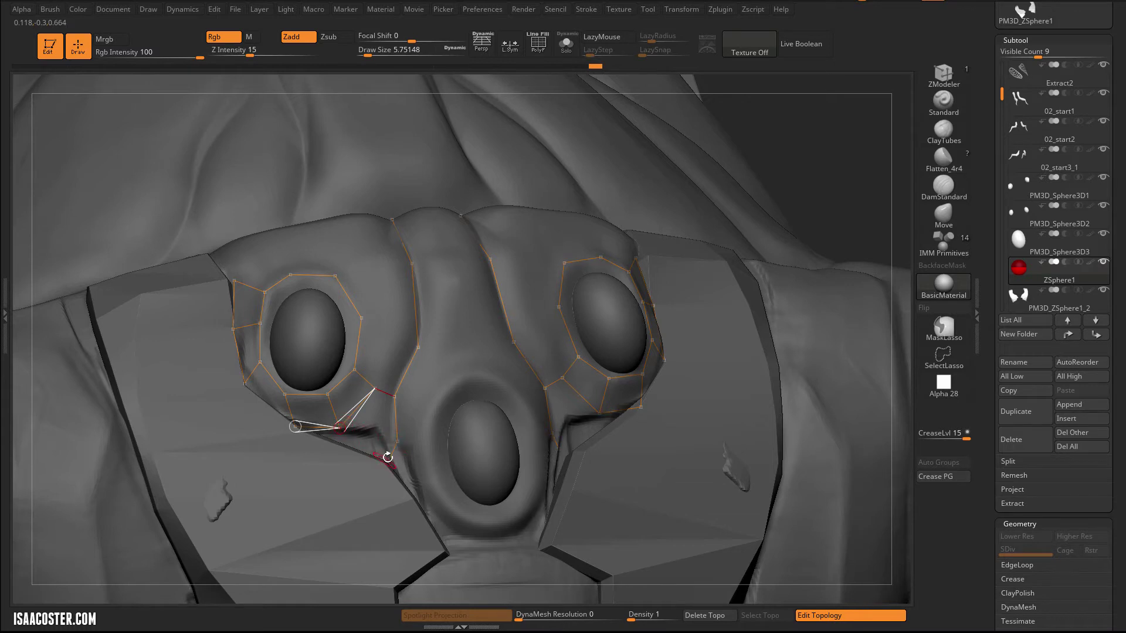
ctrl+click(390, 458)
click(340, 428)
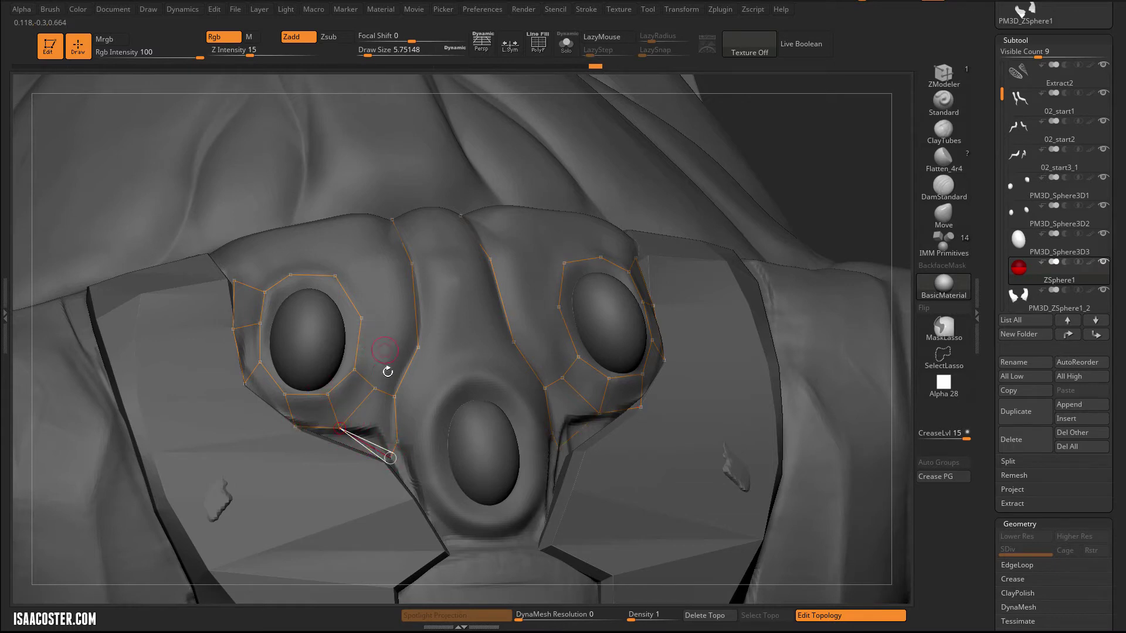
Fill the area between the side eye's inner edge and the groove line with two columns of quads up to the eye's top
drag(818, 134, 857, 136)
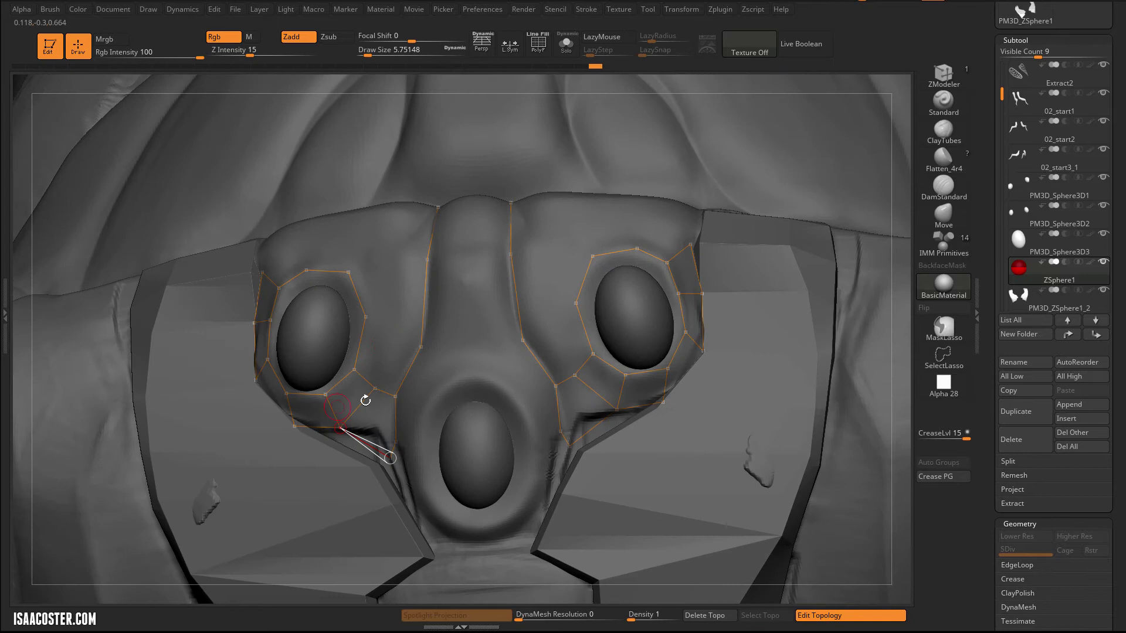
ctrl+click(374, 389)
click(392, 332)
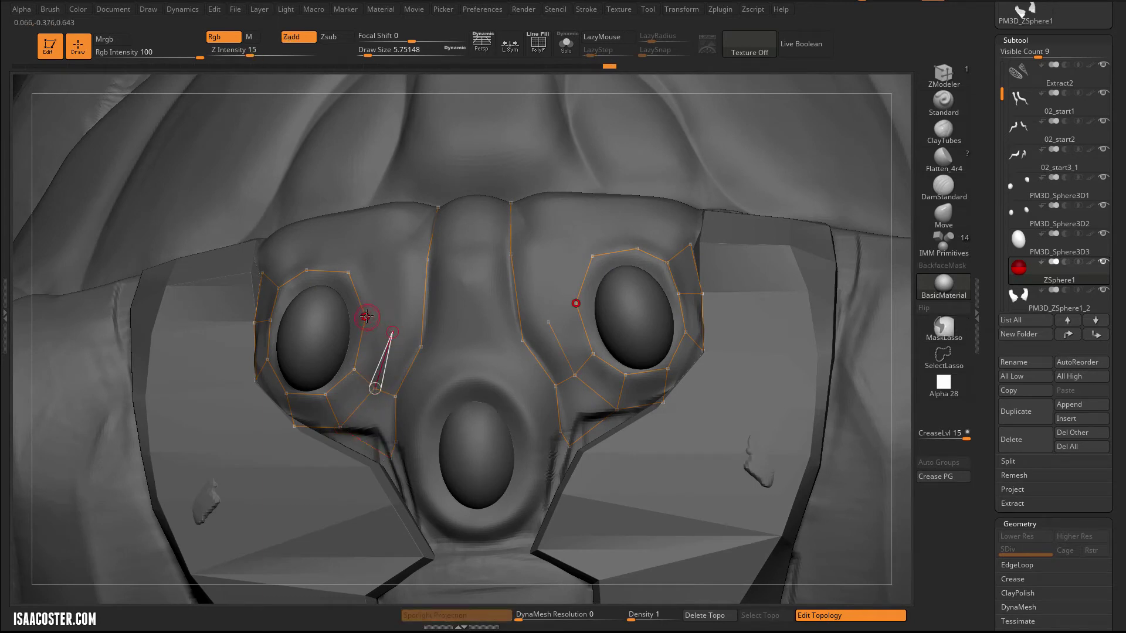
click(365, 317)
click(418, 348)
click(392, 264)
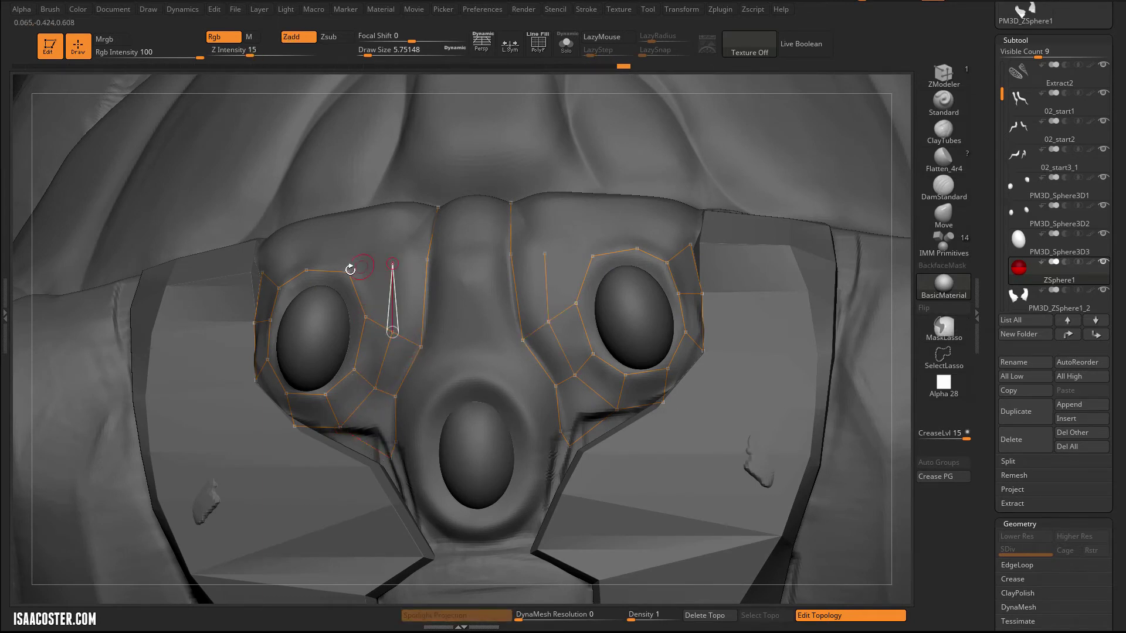
click(348, 272)
click(392, 264)
click(428, 259)
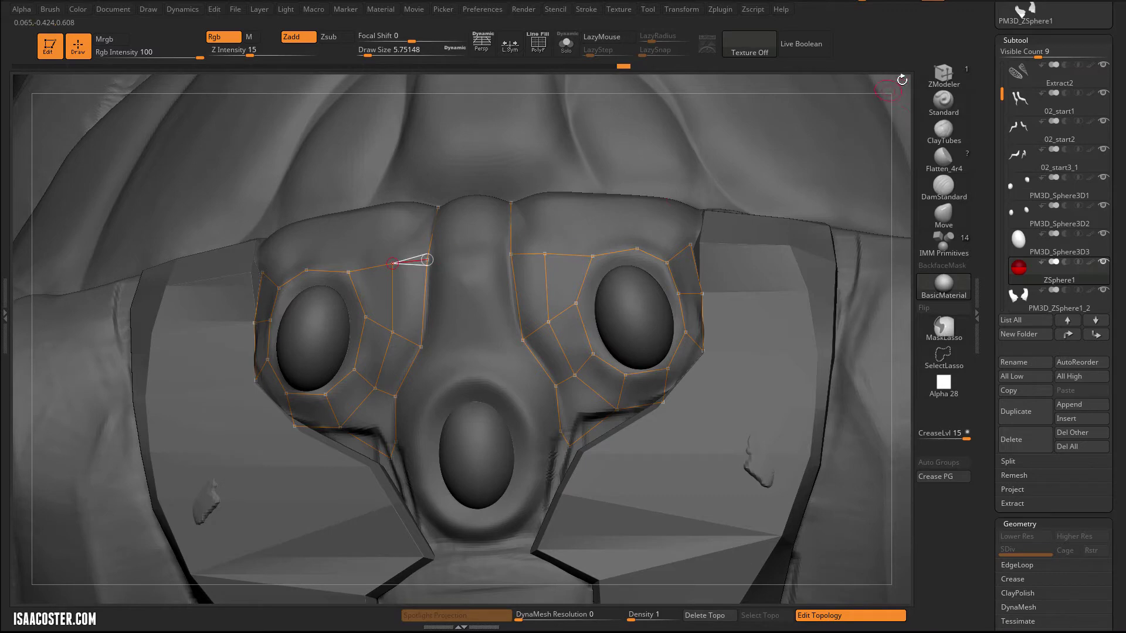
Extend the outer topology loop over the top of the side eye, from the outer upper corner to the inner column
key(shift+z)
drag(881, 85, 646, 127)
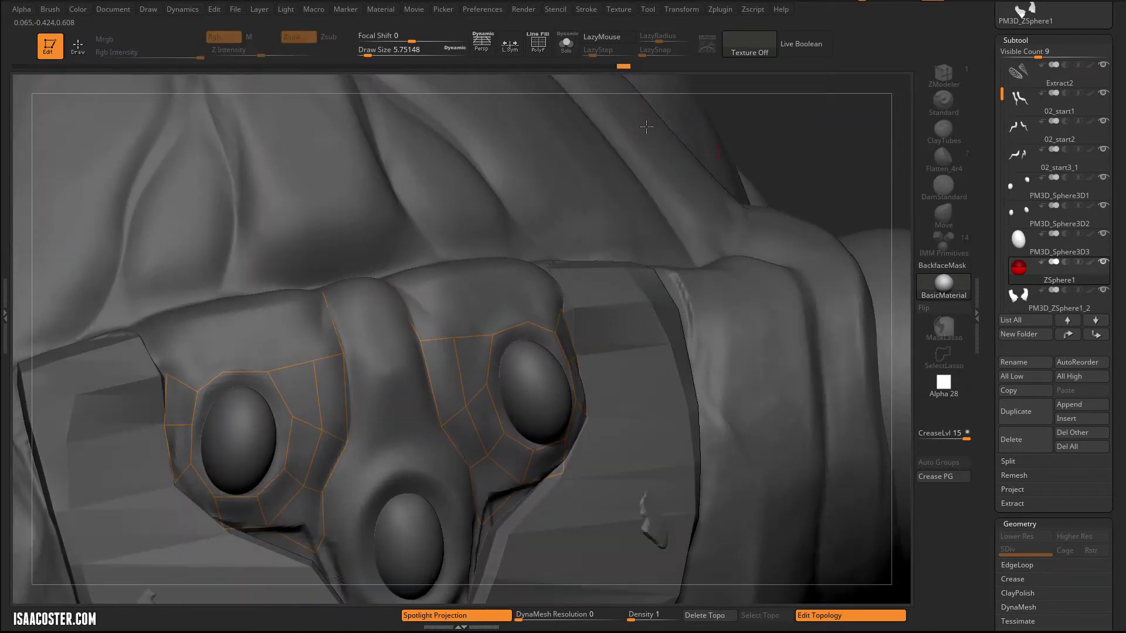
right_drag(174, 358, 217, 342)
ctrl+click(166, 372)
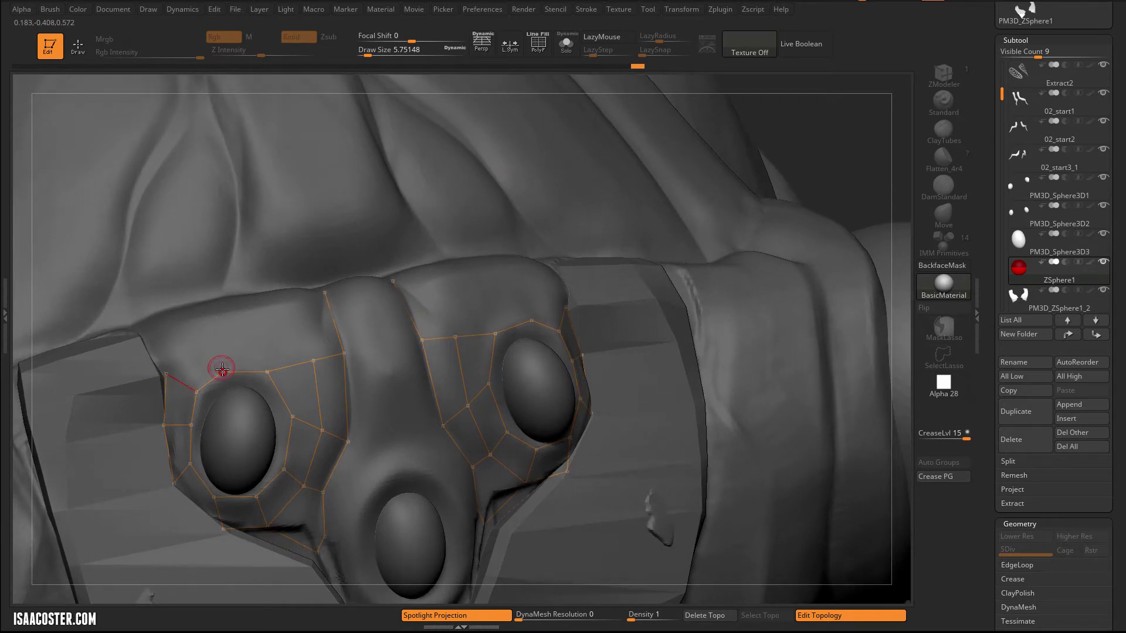
click(167, 373)
key(q)
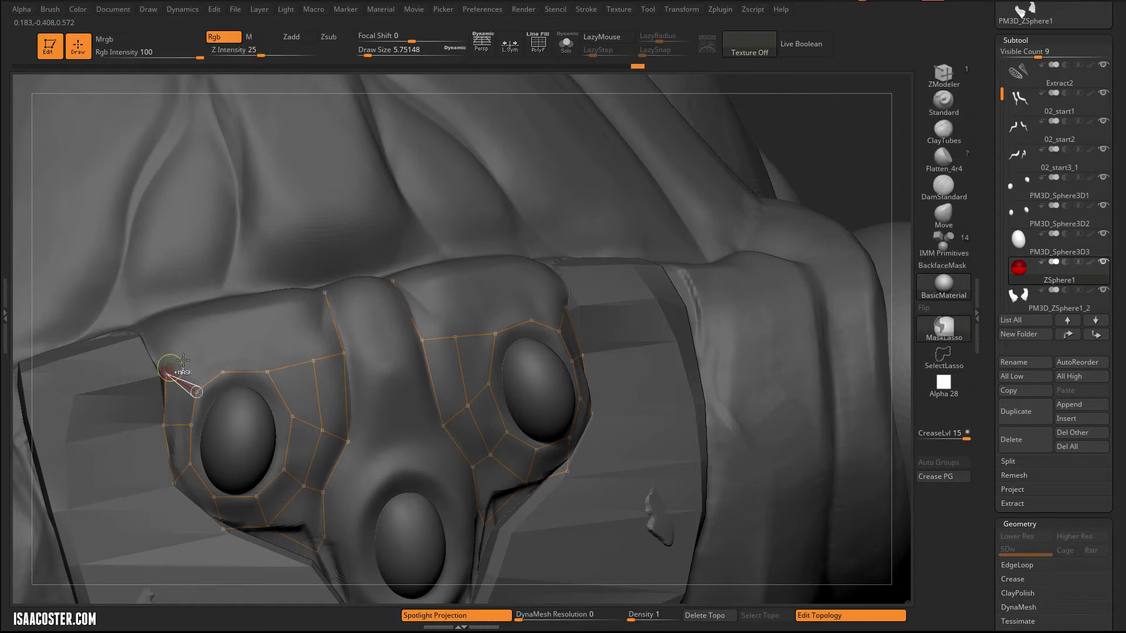
click(223, 372)
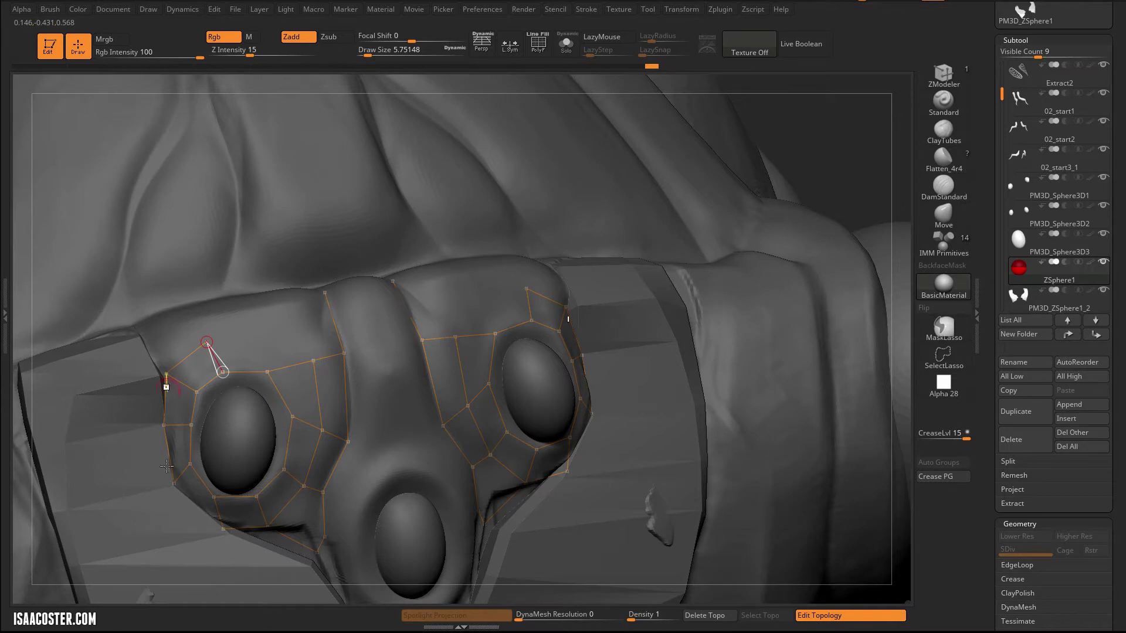
click(315, 360)
Move the outer loop and groove line points between the side eye and the central ridge to even out the quads
key(w)
click(314, 360)
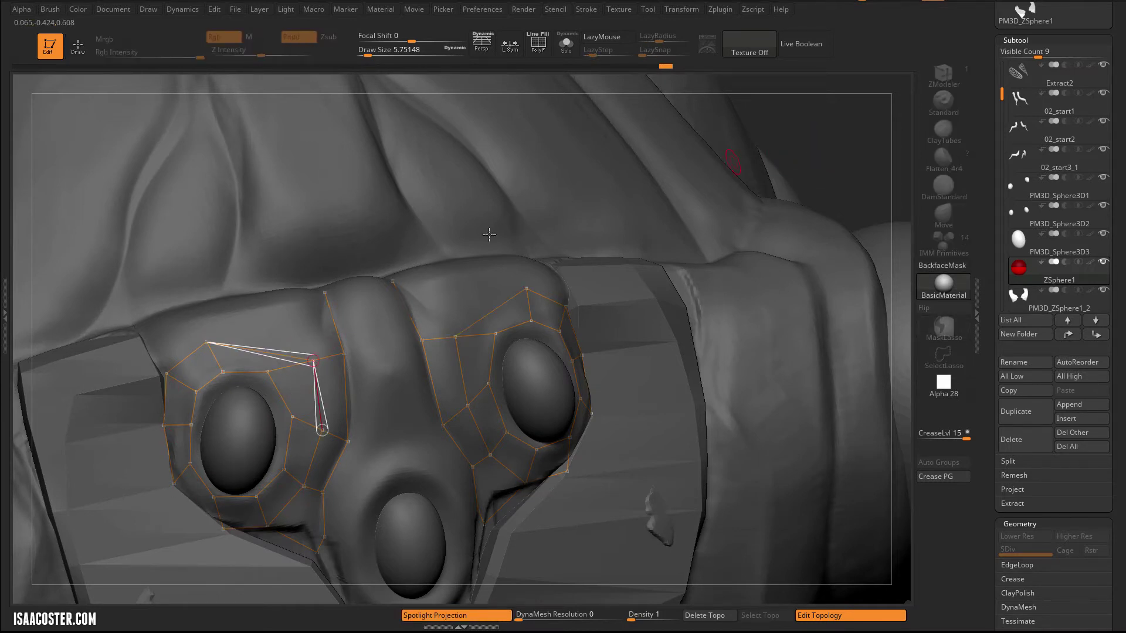
mouse_move(315, 357)
right_down()
mouse_move(335, 354)
mouse_move(322, 358)
right_up()
drag(316, 358, 286, 343)
drag(323, 429, 326, 413)
drag(305, 487, 310, 484)
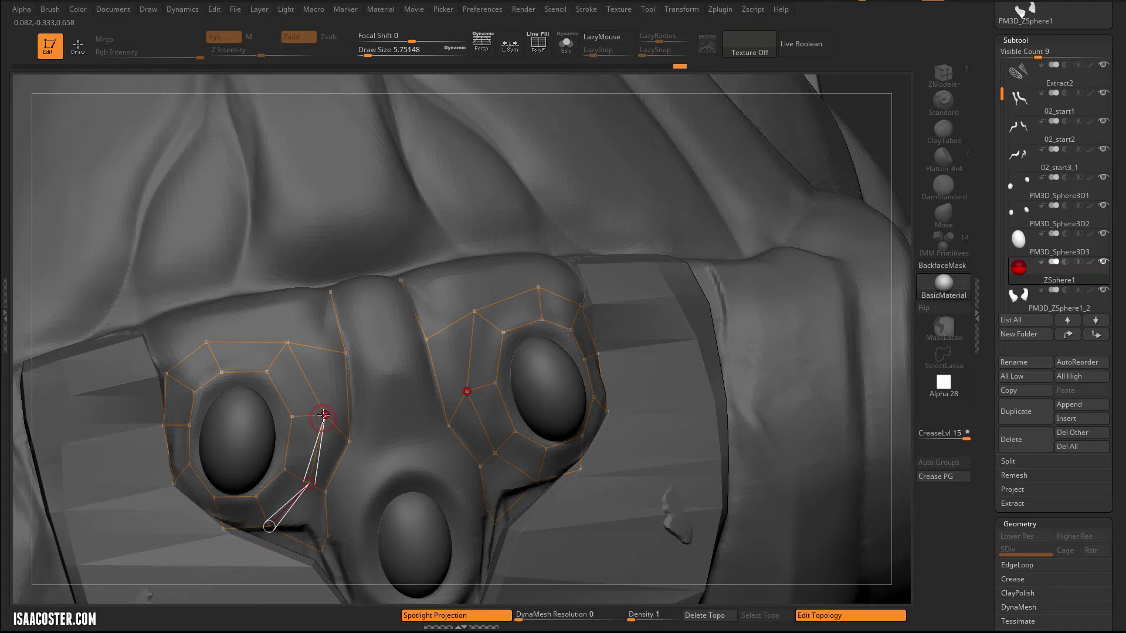
drag(327, 416, 352, 422)
click(346, 354)
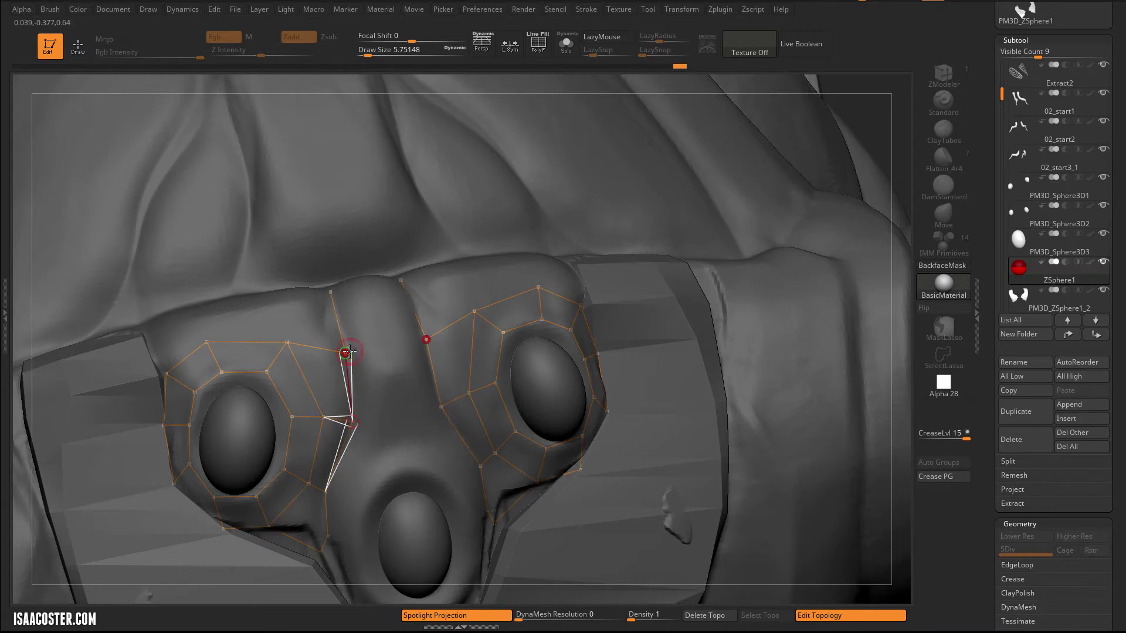
right_drag(509, 270, 520, 268)
Reposition the inner ring points closely around the side eye and shift the loop point above it
mouse_move(874, 86)
mouse_down()
mouse_move(880, 63)
mouse_move(875, 73)
mouse_up()
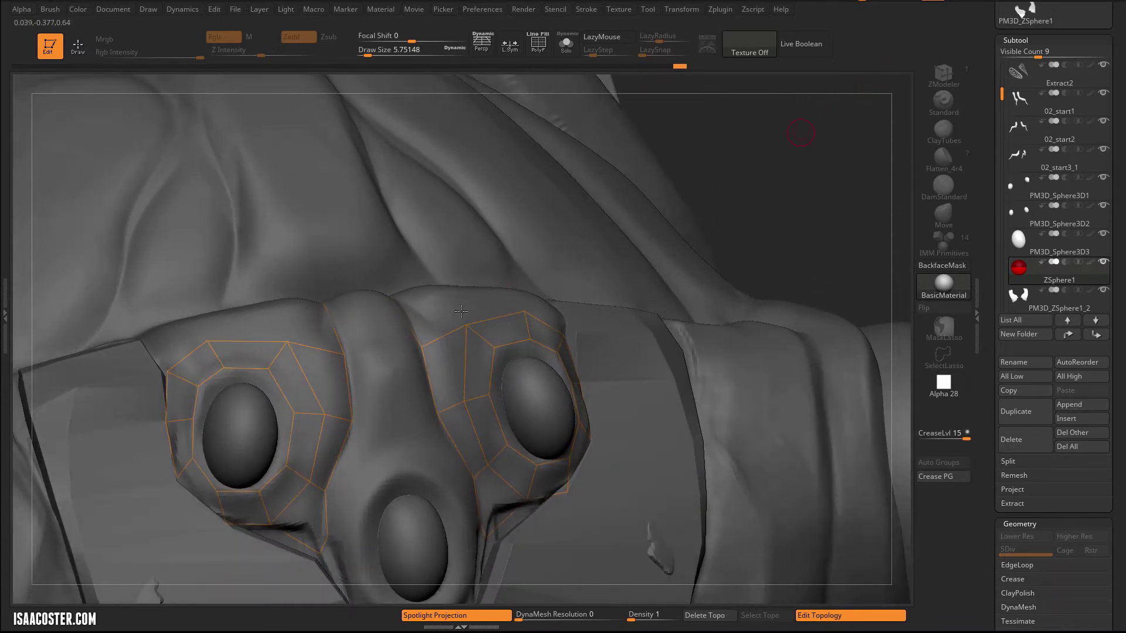
click(224, 489)
drag(191, 460, 197, 465)
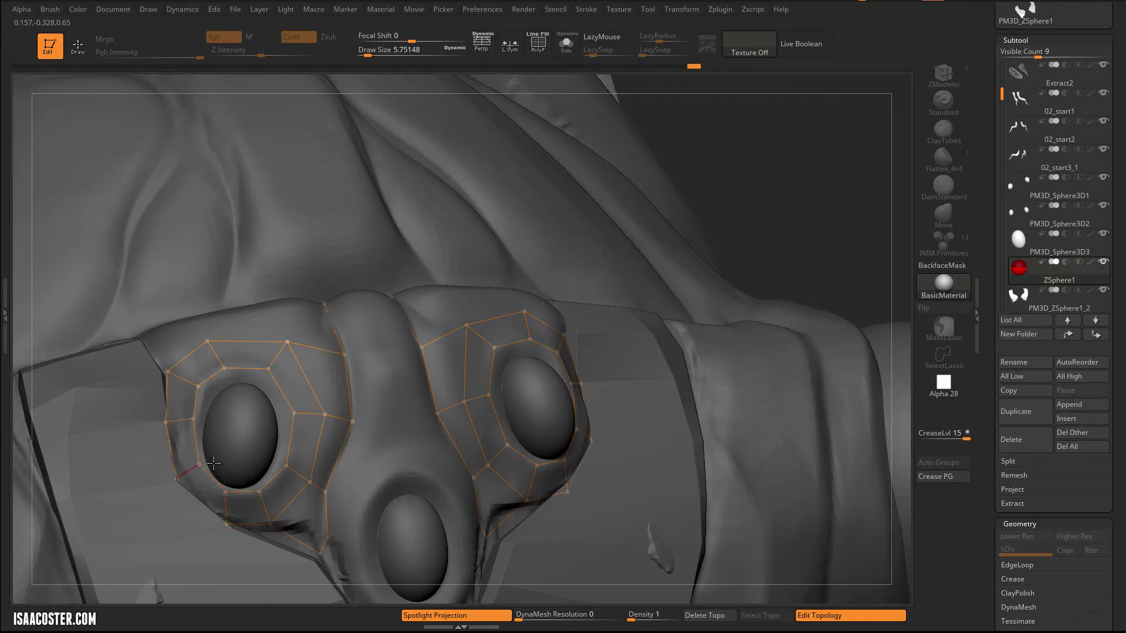
drag(287, 467, 282, 466)
drag(294, 412, 288, 415)
mouse_move(268, 370)
mouse_down()
mouse_move(230, 369)
mouse_move(204, 386)
mouse_up()
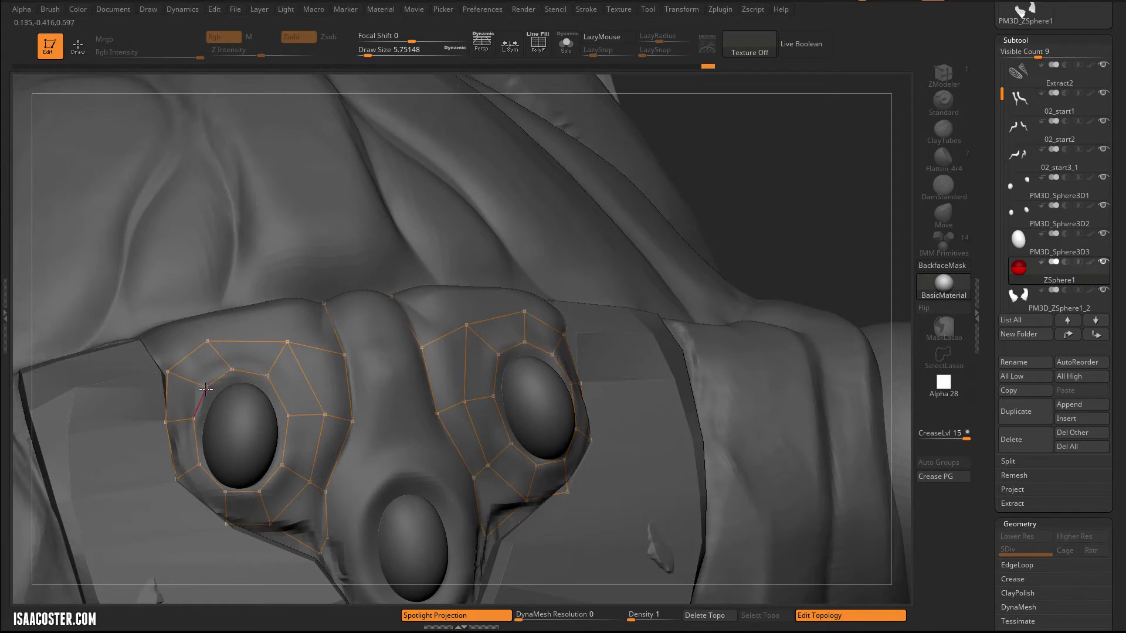
drag(207, 341, 220, 336)
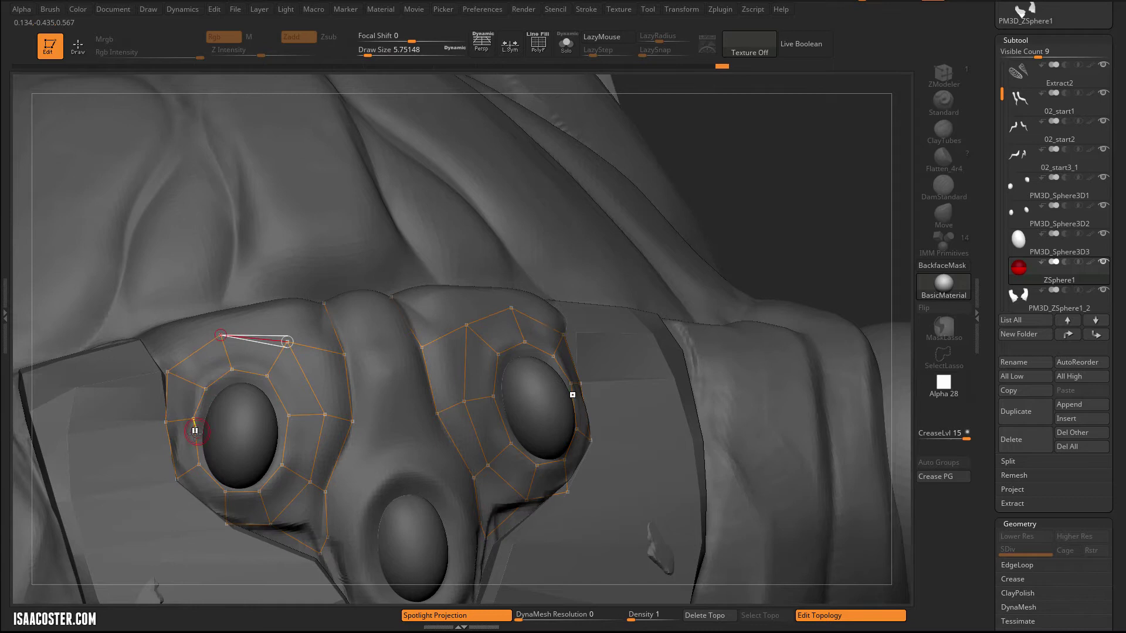
drag(193, 418, 223, 492)
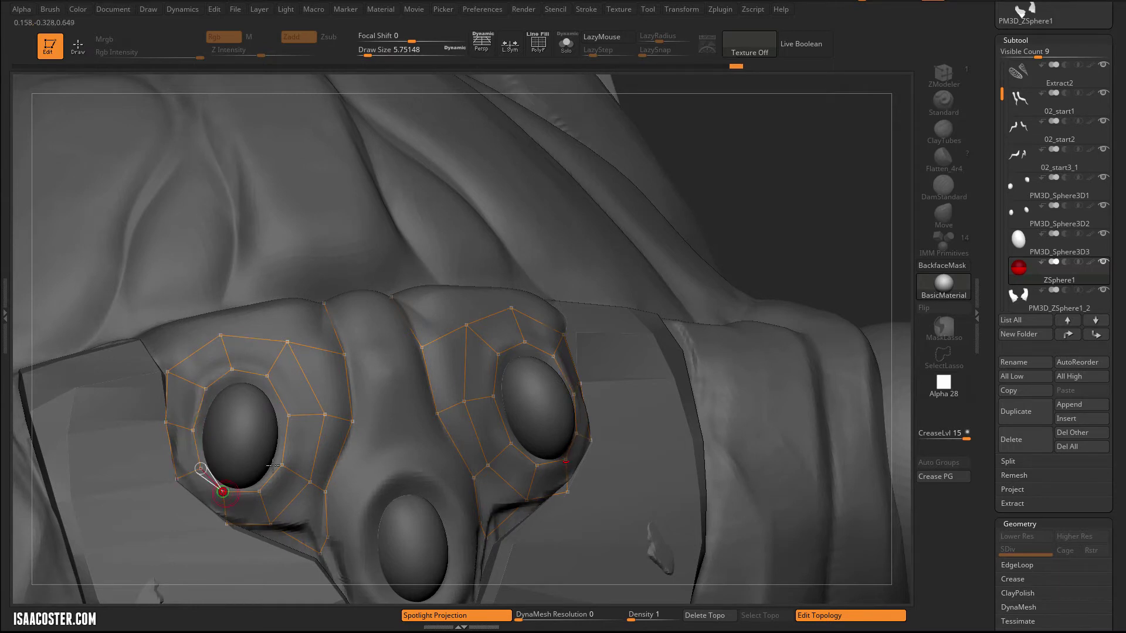
Add a row of quads above the side eye along the brow's upper edge and adjust its corner at the groove
drag(804, 196, 703, 168)
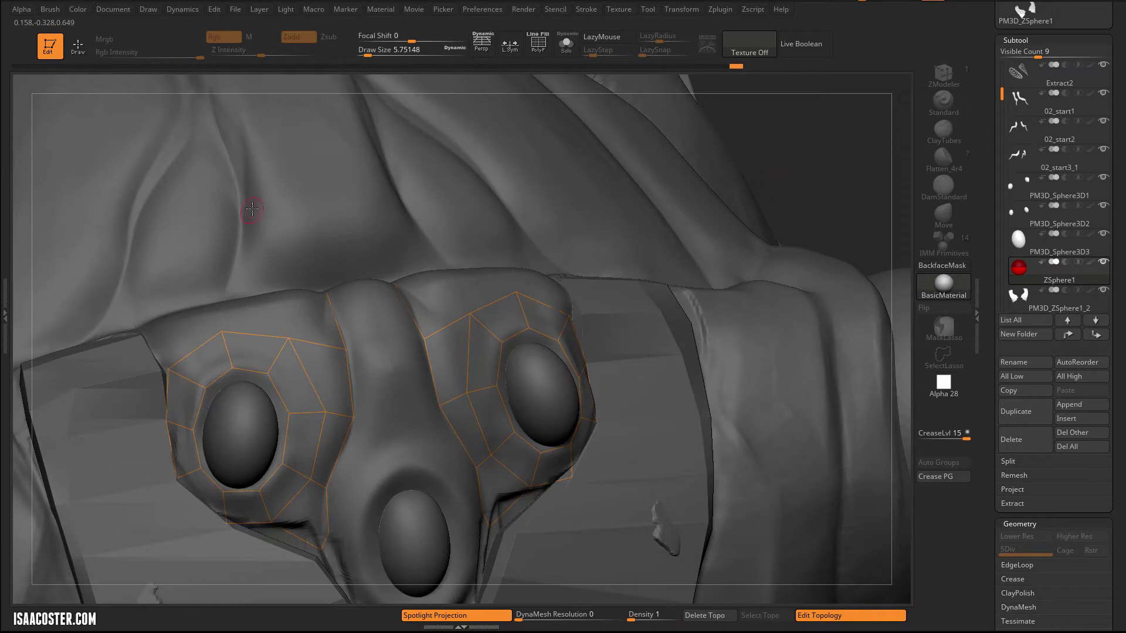
key(q)
click(169, 370)
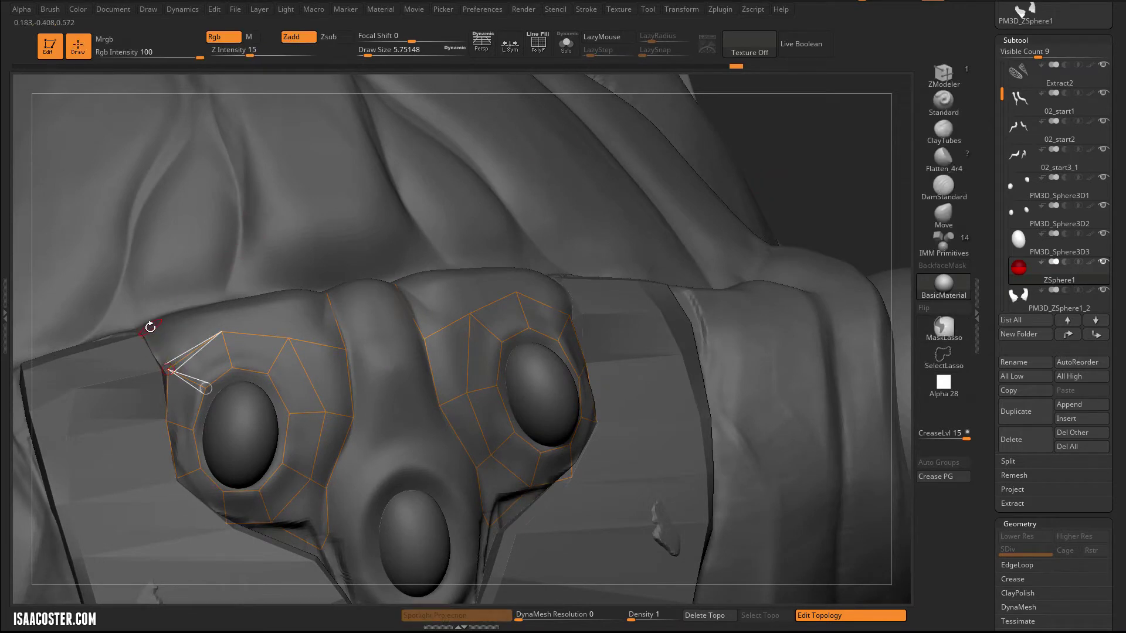
click(148, 331)
click(215, 312)
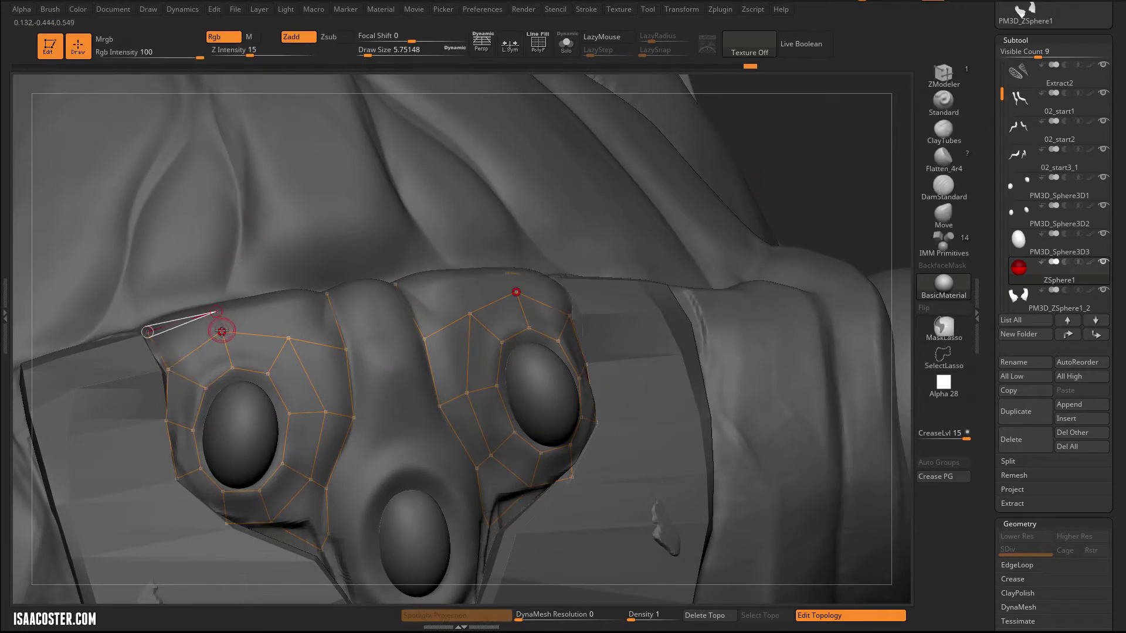
click(222, 331)
click(282, 303)
click(289, 338)
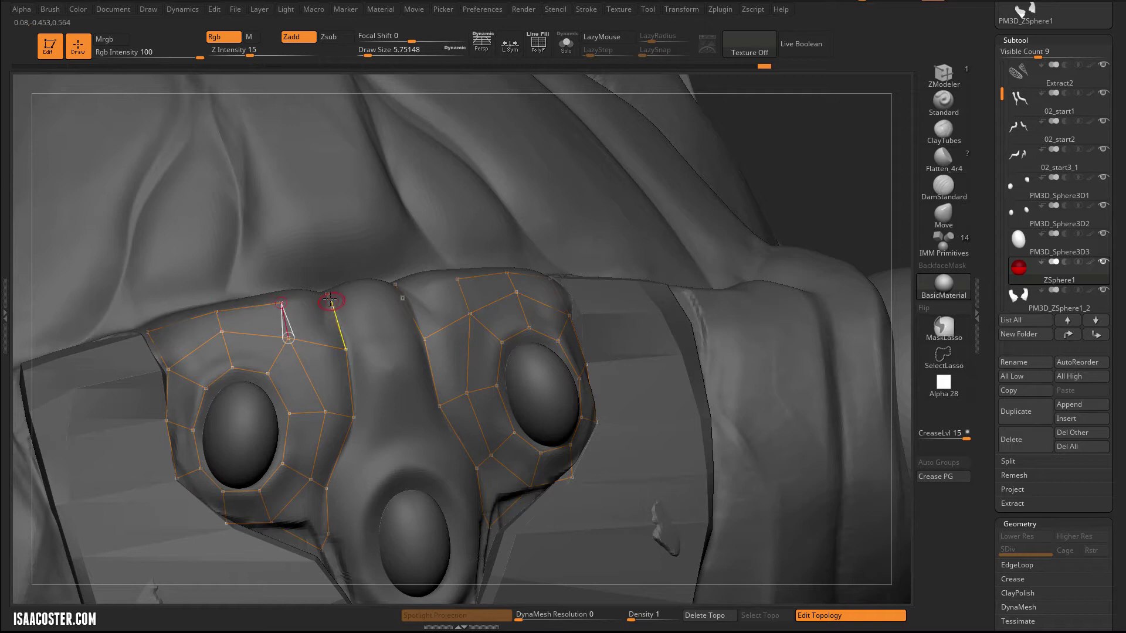
click(327, 295)
key(w)
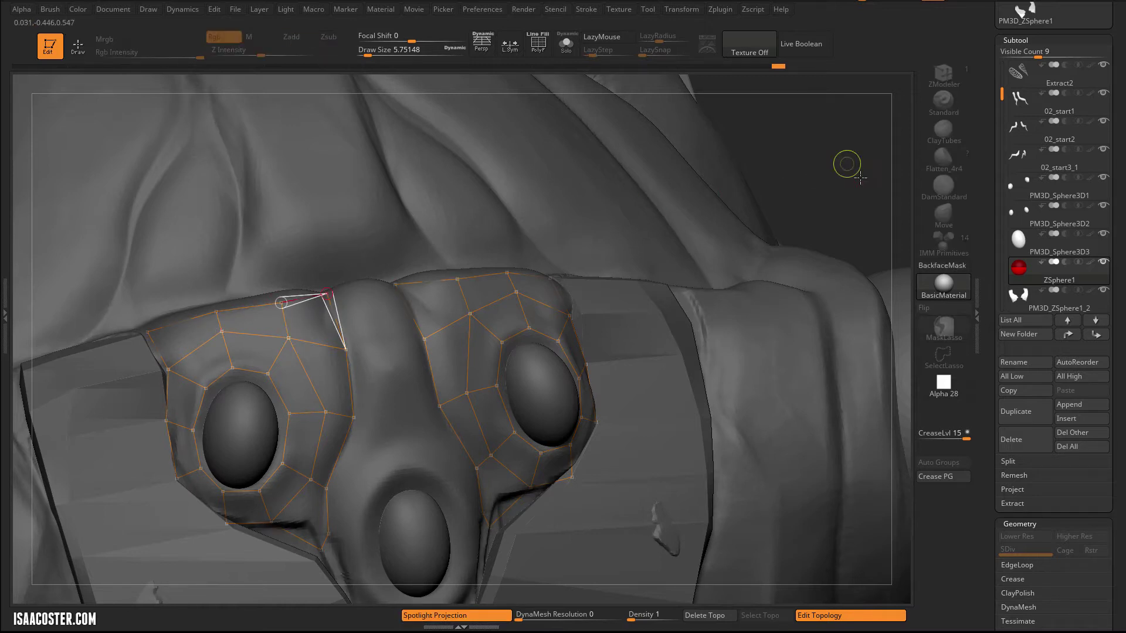
drag(330, 297, 330, 302)
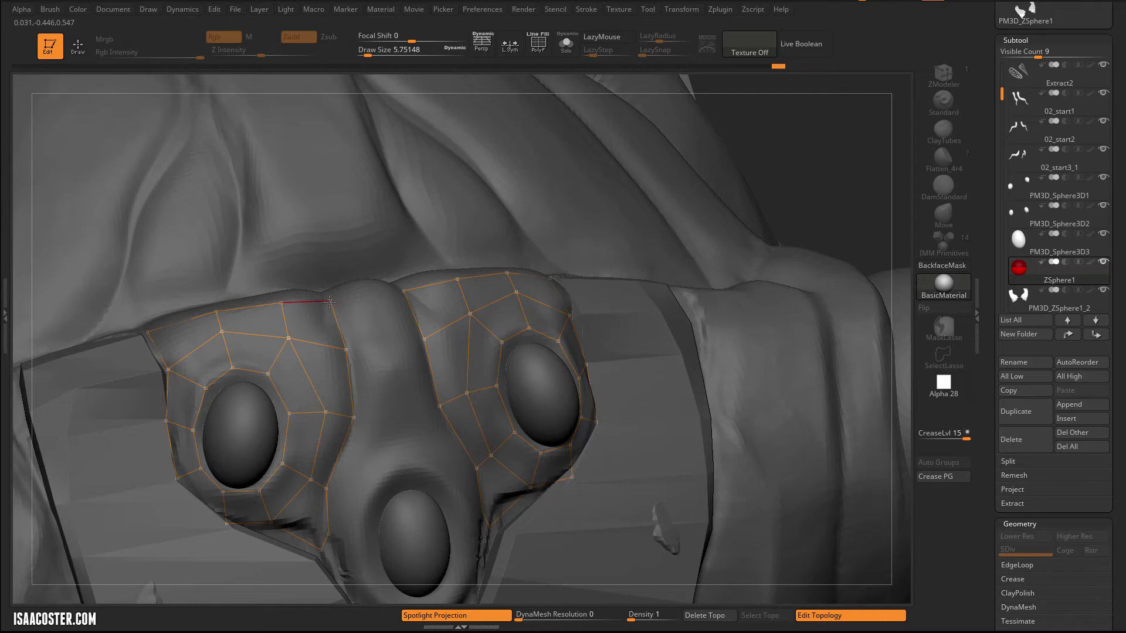
Add another row of three quads over the top of the brow, from the face plate to the groove
drag(865, 186, 866, 231)
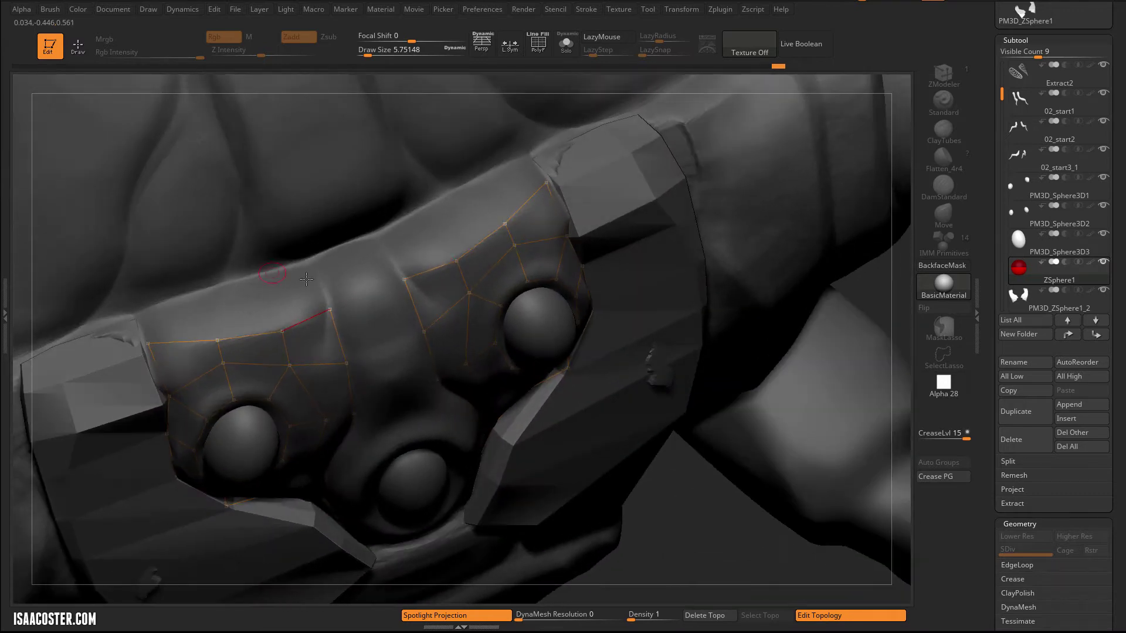
key(q)
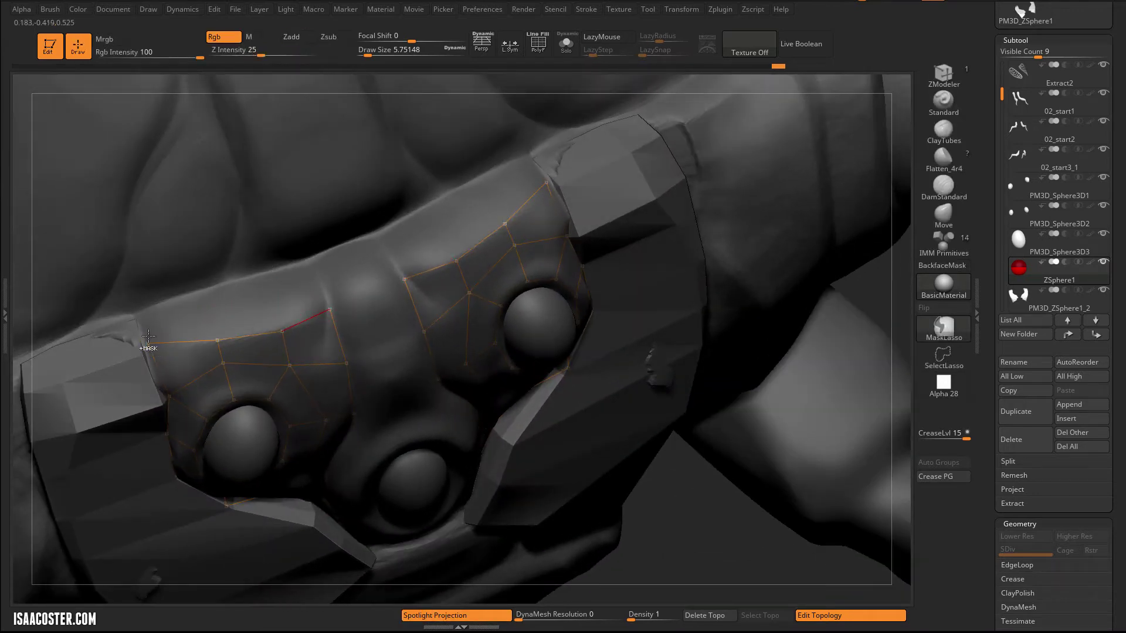
ctrl+click(149, 344)
click(141, 310)
click(201, 291)
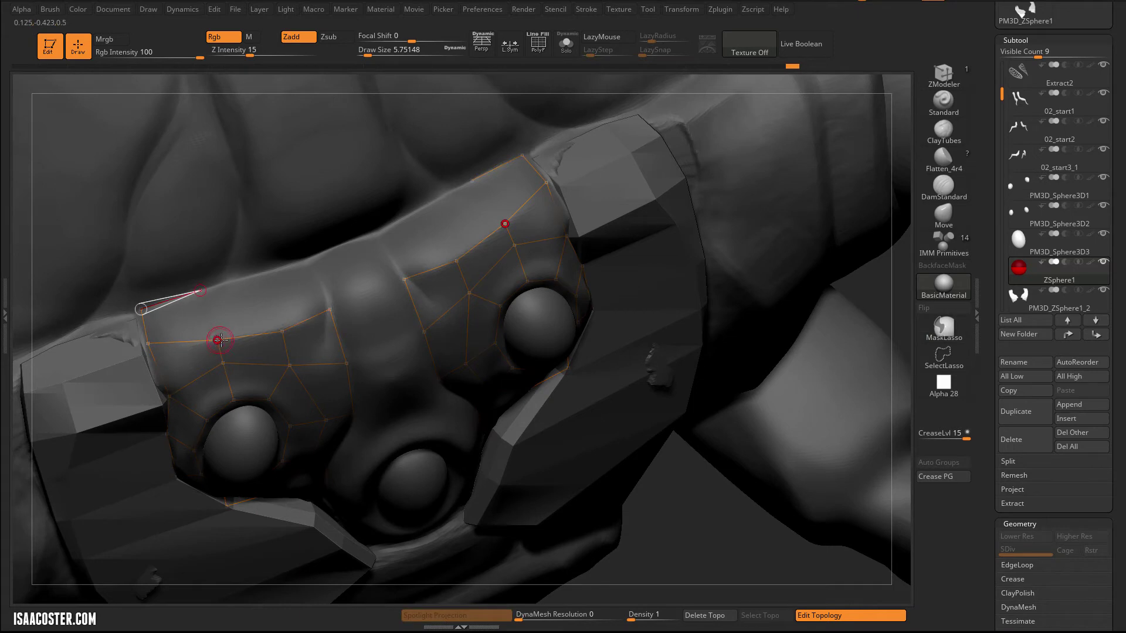
click(217, 340)
click(200, 291)
click(257, 273)
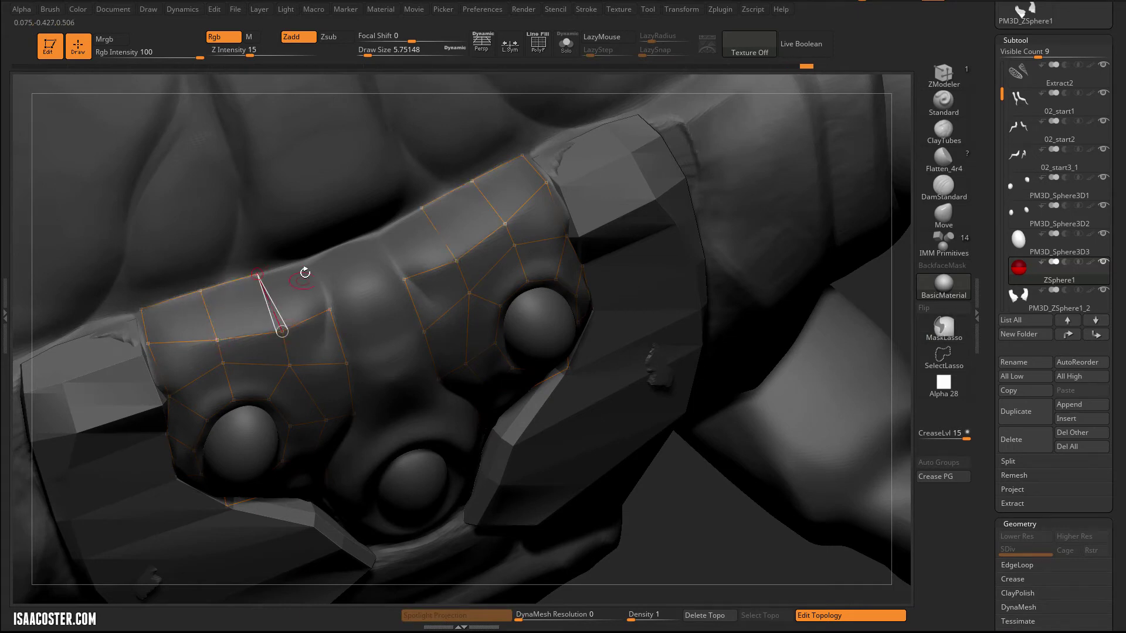
click(305, 260)
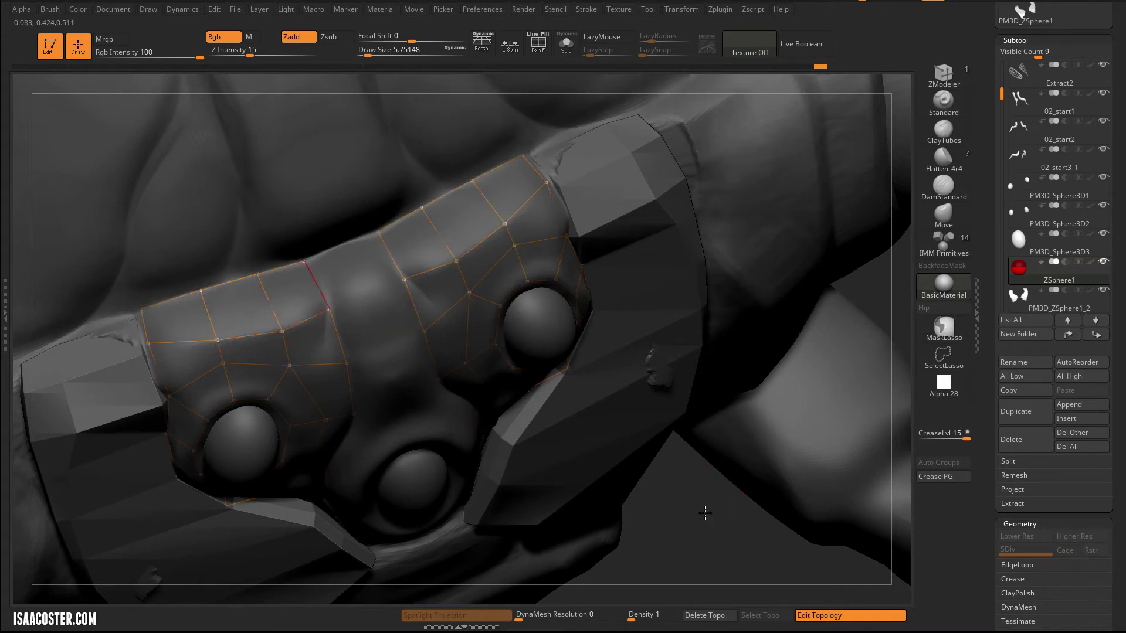
Isolate the topology mesh in Solo mode and close the open edges at the eye ring's outer lower corner
drag(705, 513, 685, 152)
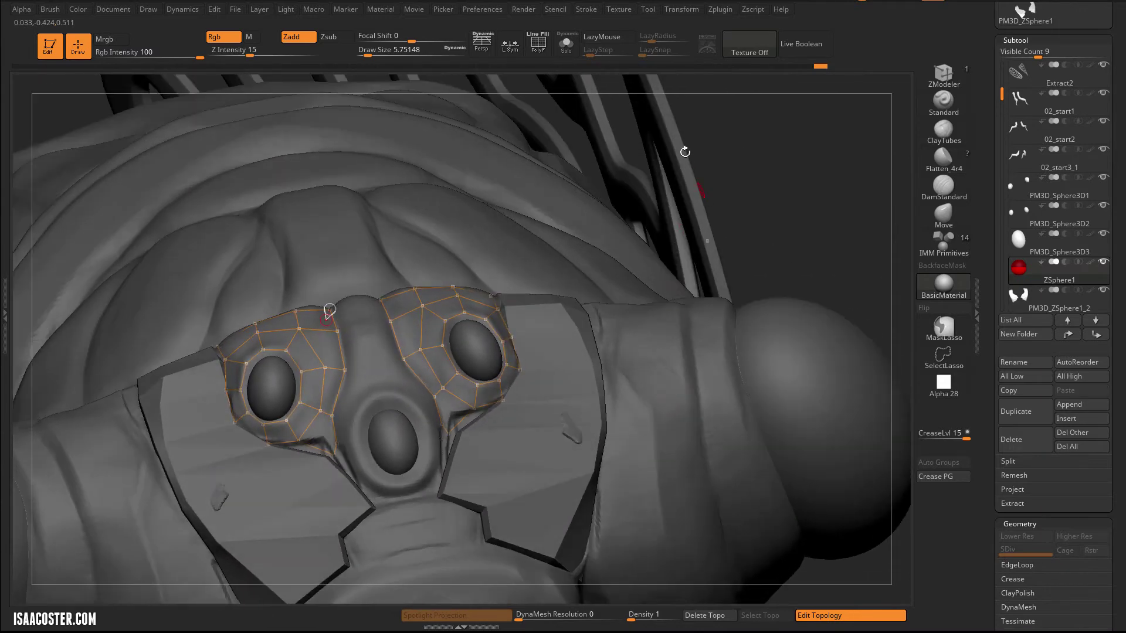
drag(778, 225, 323, 458)
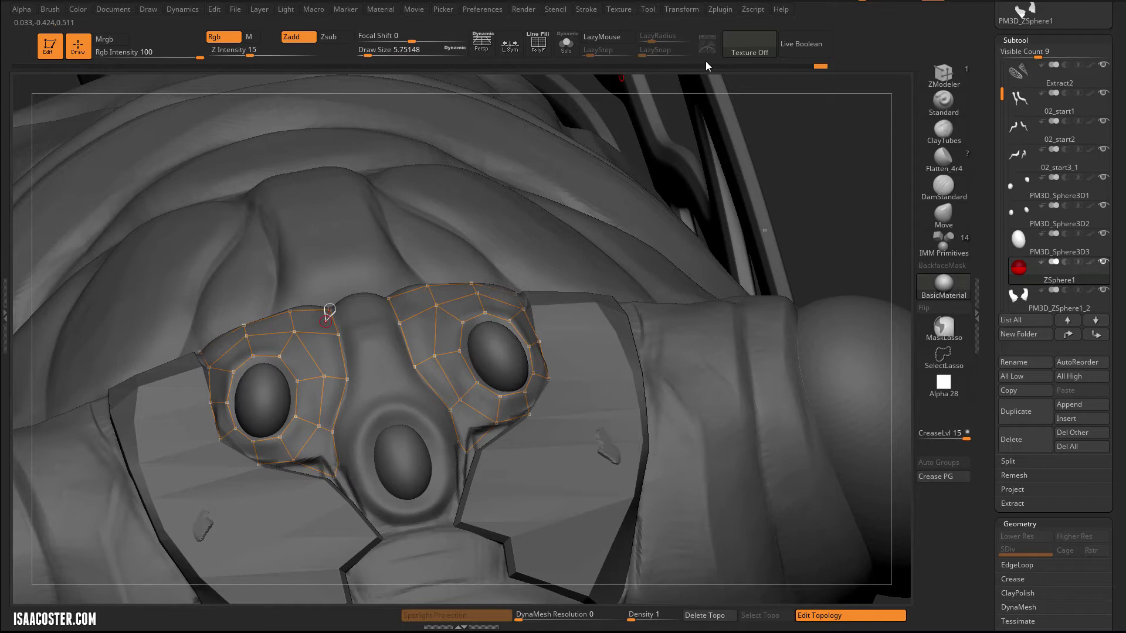
click(566, 45)
drag(732, 223, 755, 327)
drag(160, 452, 185, 504)
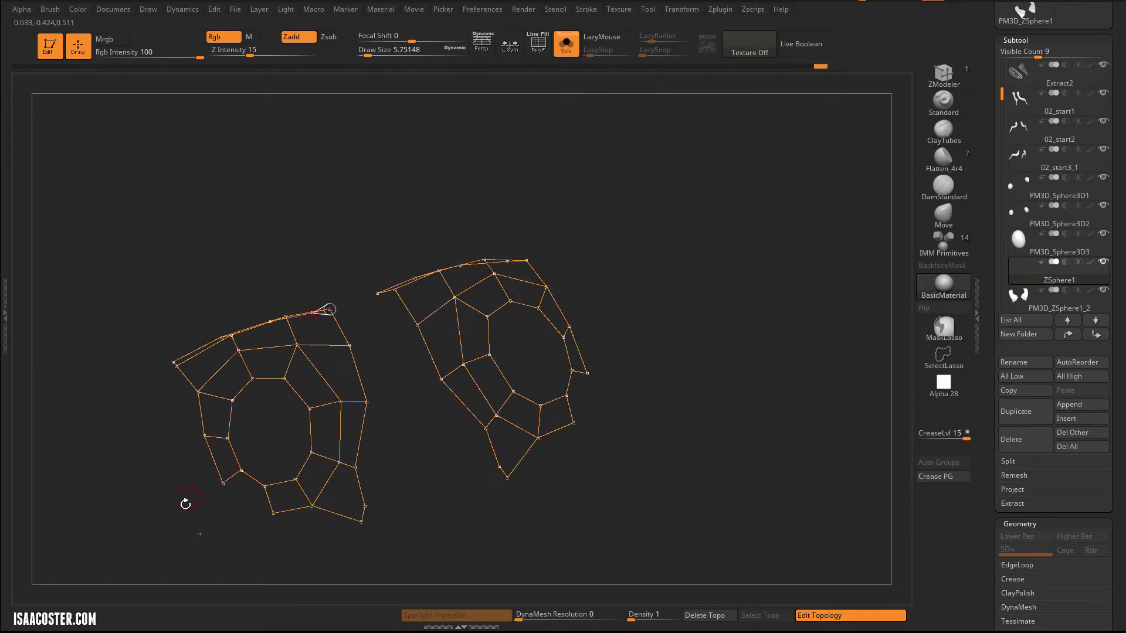
mouse_move(156, 389)
alt+mouse_down()
mouse_move(151, 350)
mouse_move(159, 387)
alt+mouse_up()
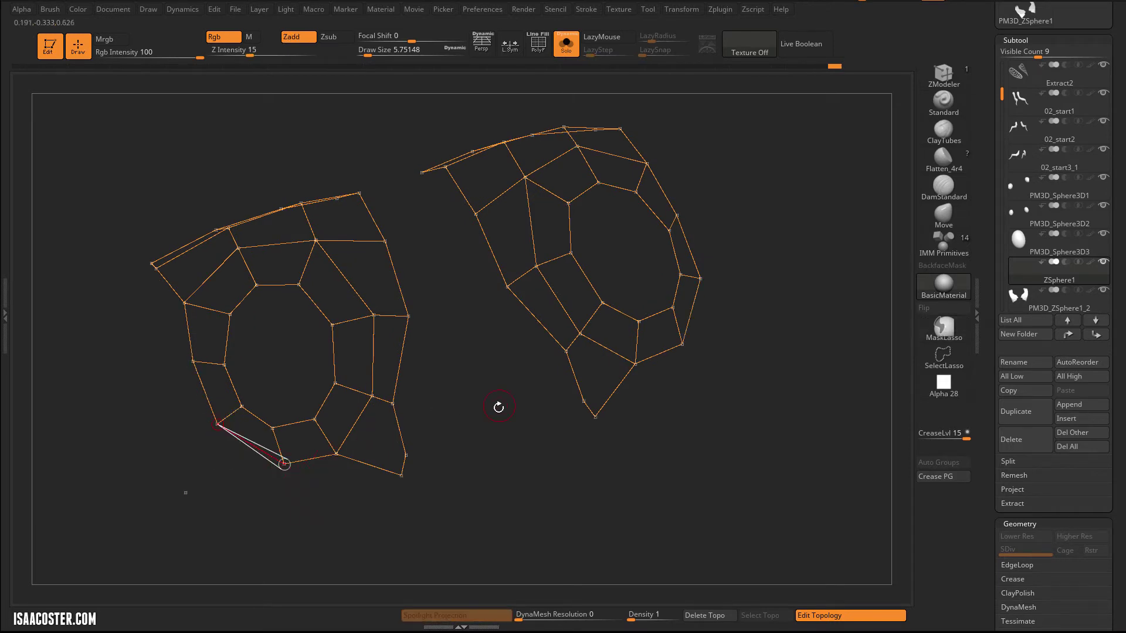
Preview the eye topology as a solid skin, make a PolyMesh3D copy of it and return to the ZSphere1 tool
key(a)
mouse_move(689, 249)
mouse_down()
mouse_move(731, 171)
mouse_move(826, 169)
mouse_up()
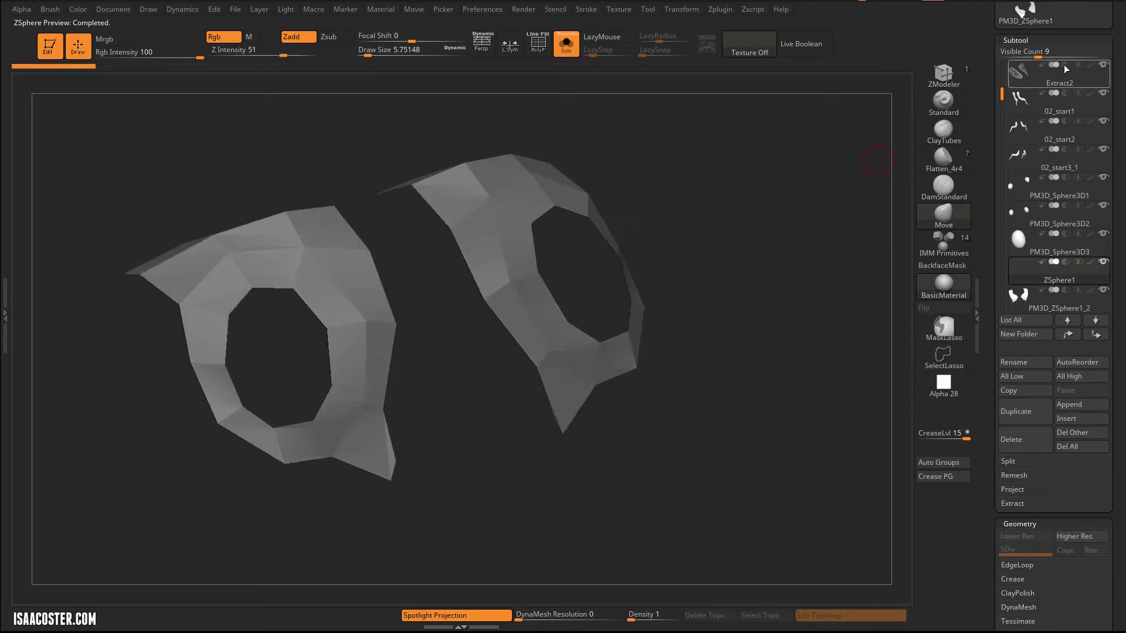
drag(984, 90, 983, 175)
click(1043, 72)
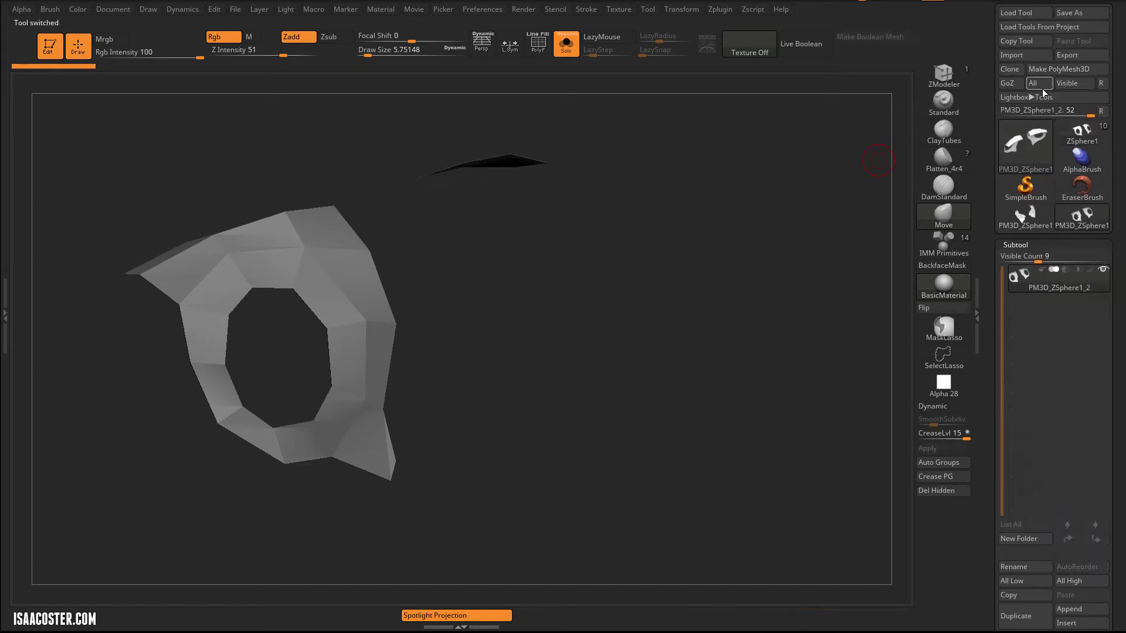
click(1098, 128)
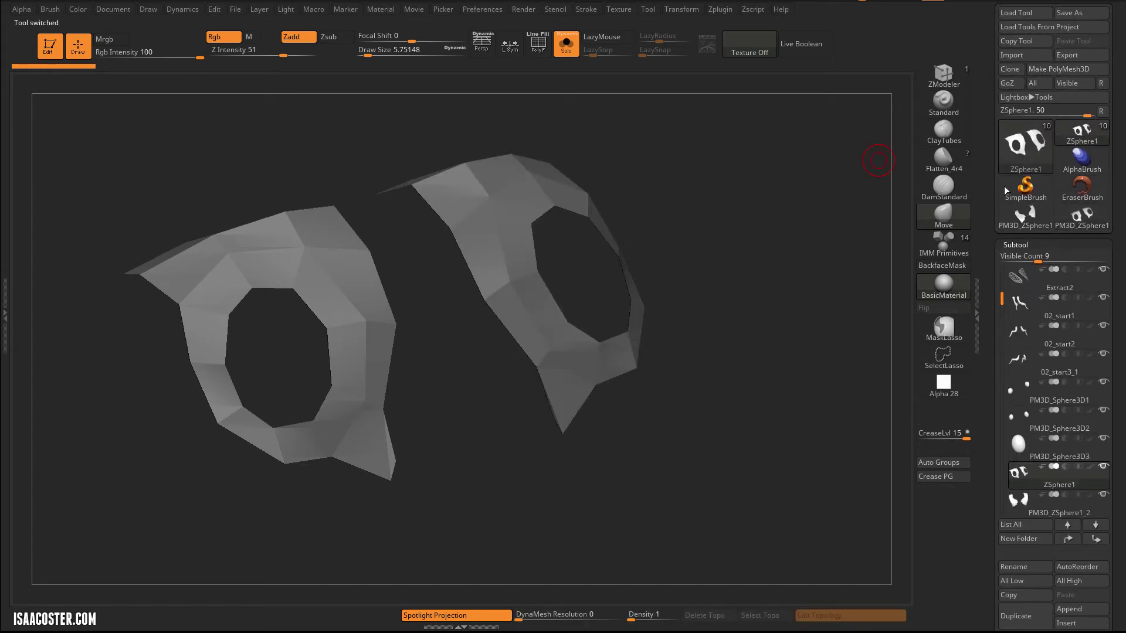
Move the ZSphere1 subtool below PM3D_ZSphere1_2 in the subtool order
drag(983, 180, 987, 77)
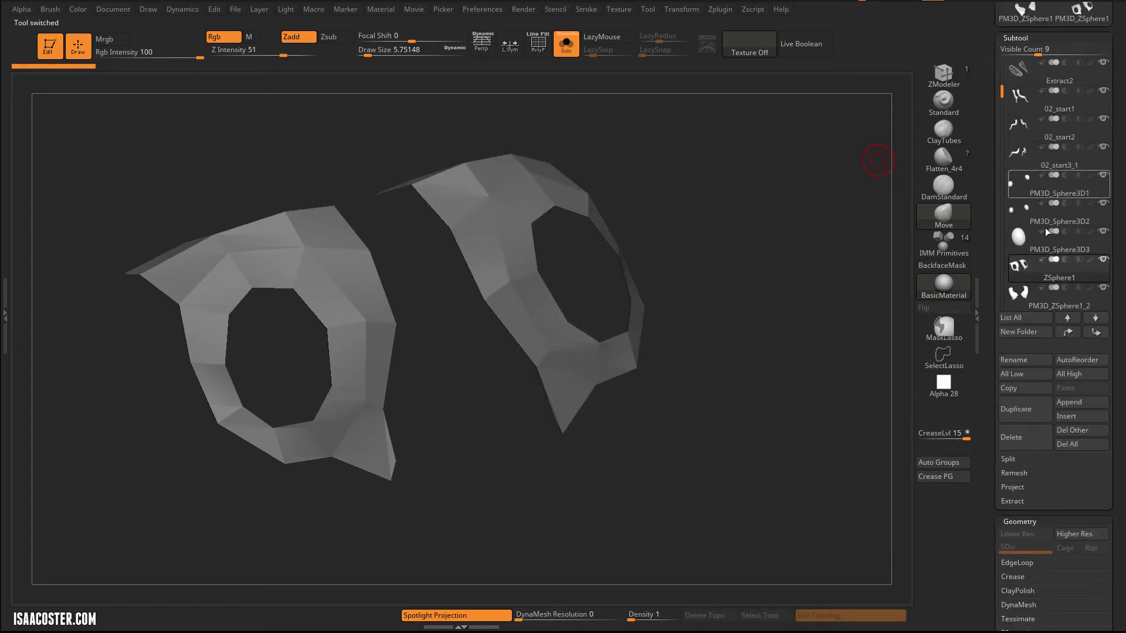
click(1097, 333)
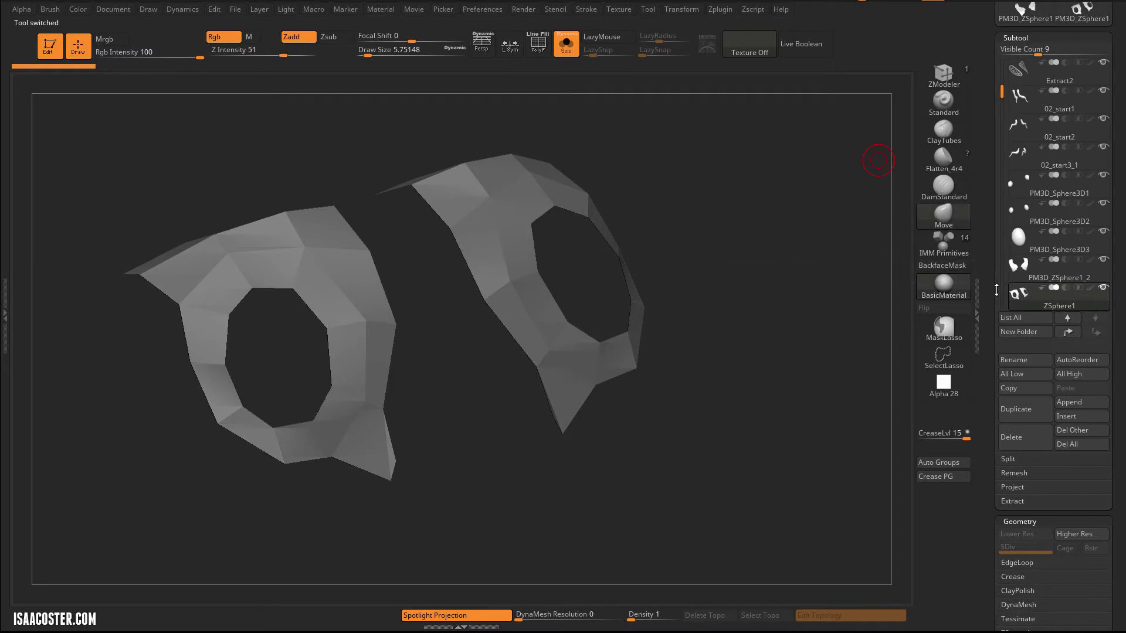
drag(996, 290, 983, 244)
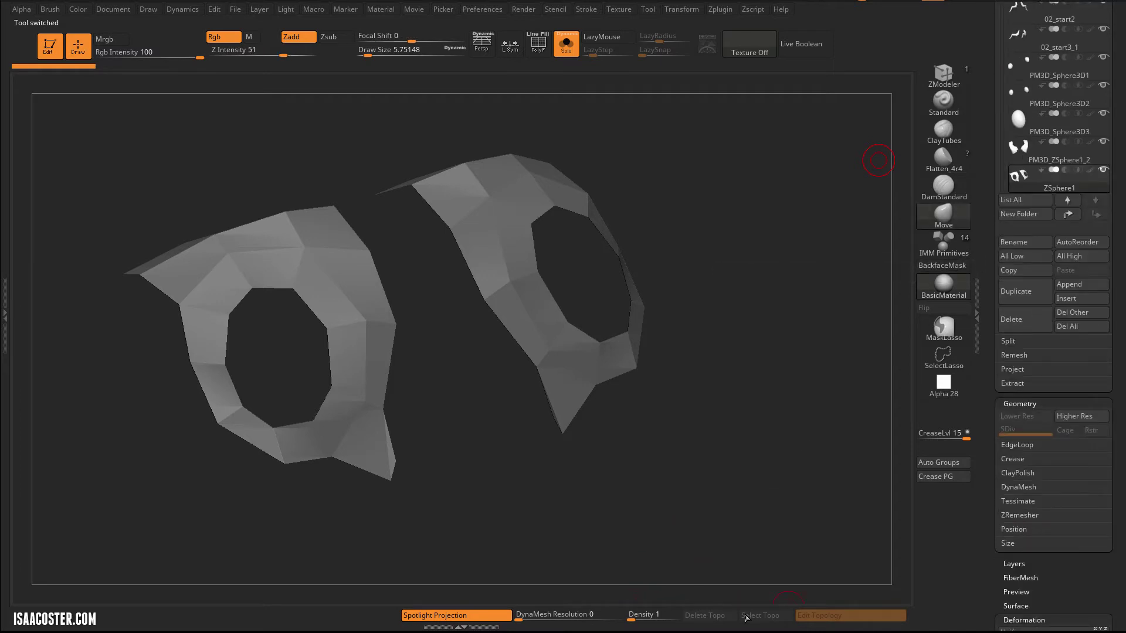
Preview the topology skin with polyframes shown and examine the pointed lower corner of the eye ring
key(a)
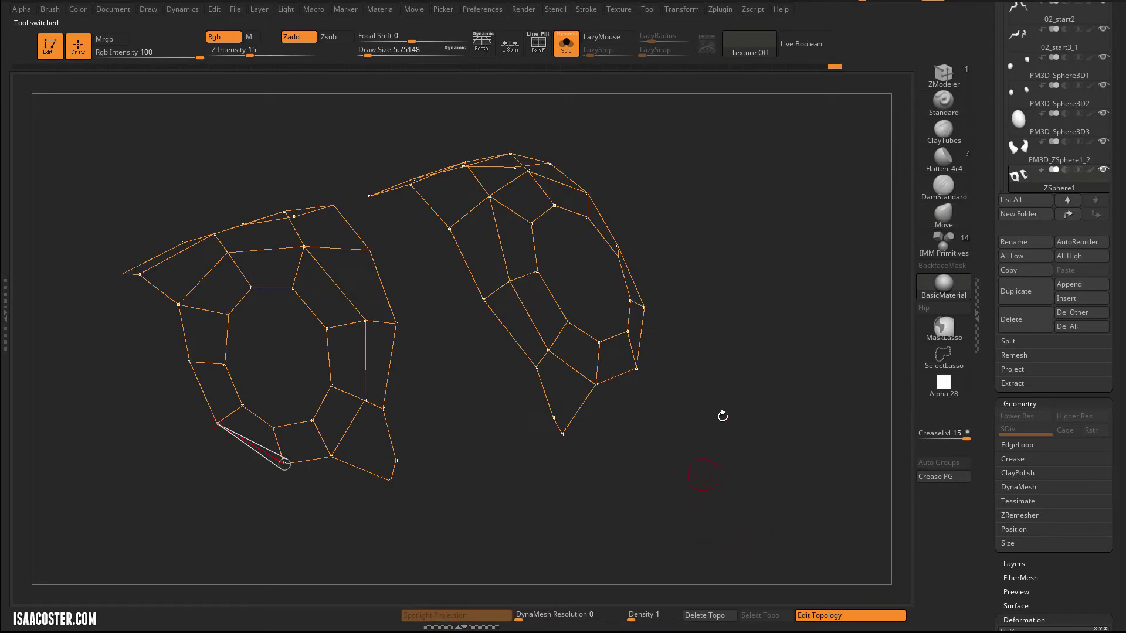
mouse_move(728, 482)
mouse_down()
mouse_move(709, 468)
mouse_move(395, 439)
mouse_move(473, 447)
mouse_up()
key(a)
key(a)
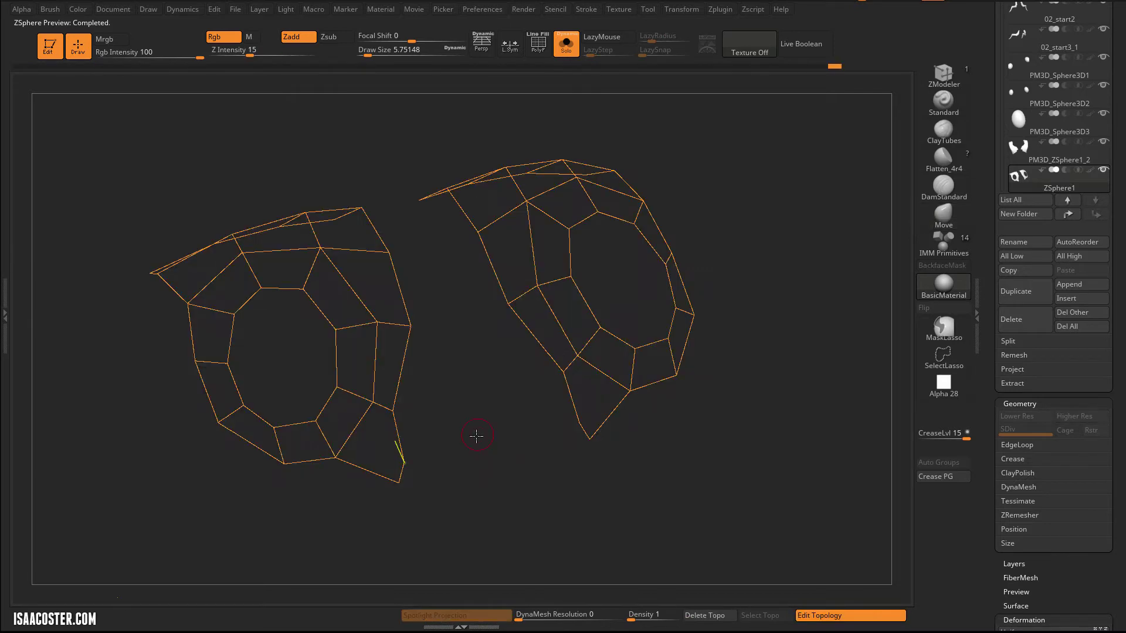
ctrl+right_drag(476, 436, 427, 452)
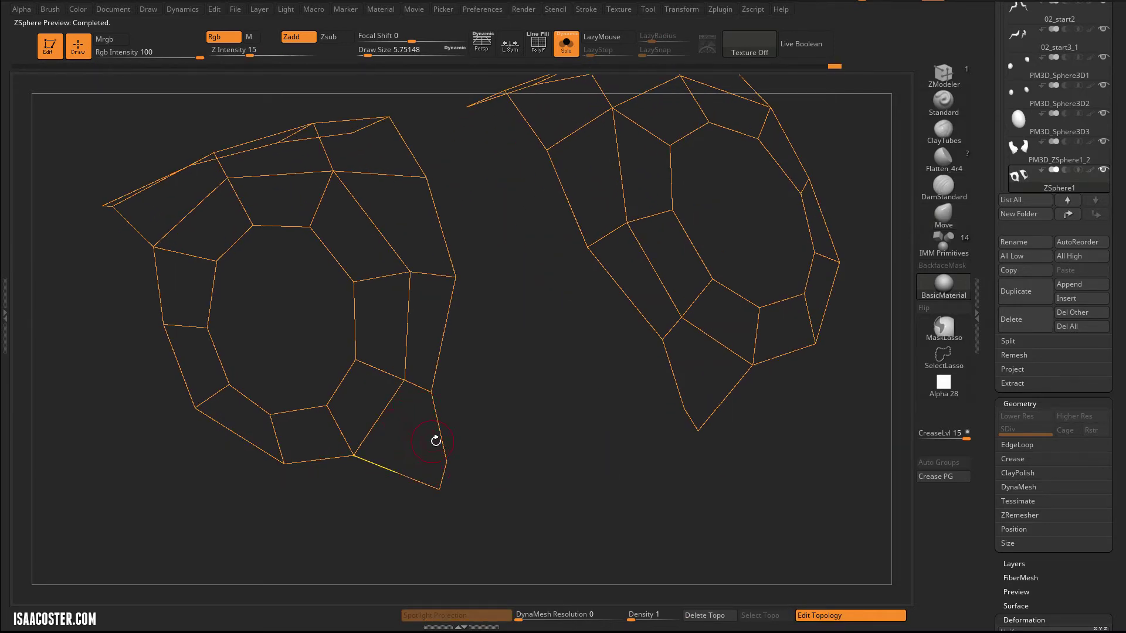
key(a)
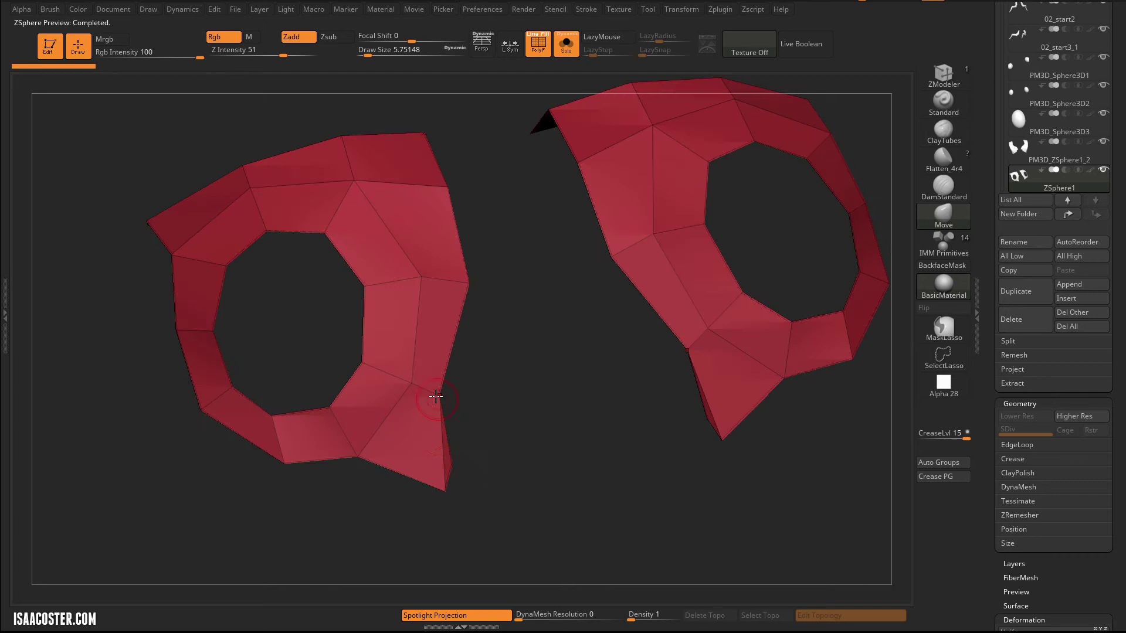
mouse_move(473, 443)
mouse_down()
mouse_move(483, 460)
mouse_move(459, 453)
mouse_up()
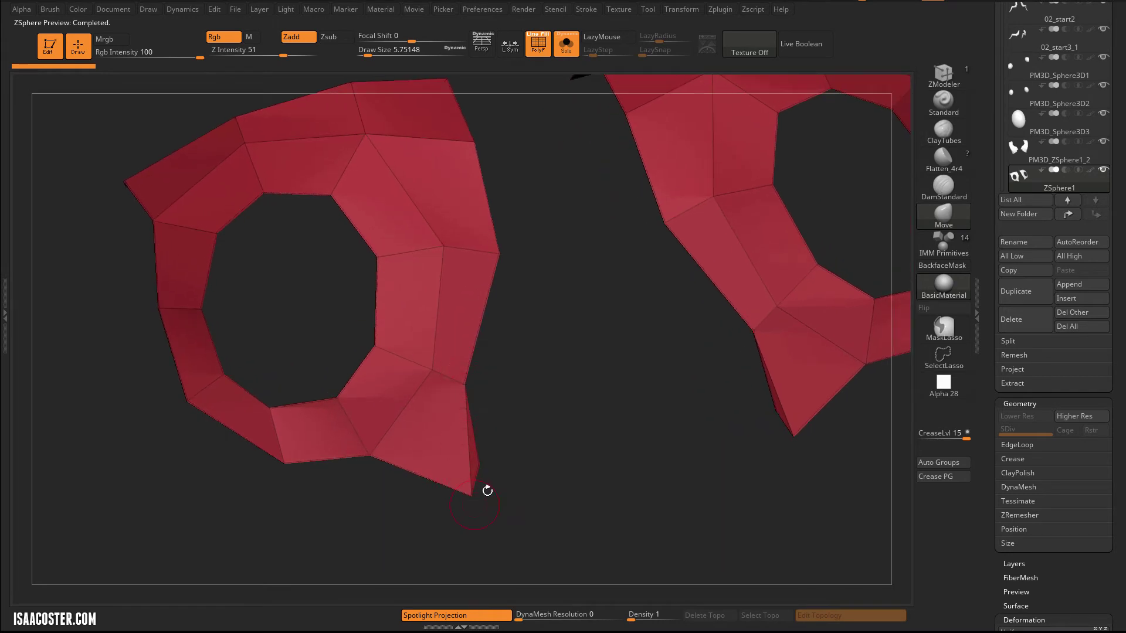
drag(488, 490, 582, 453)
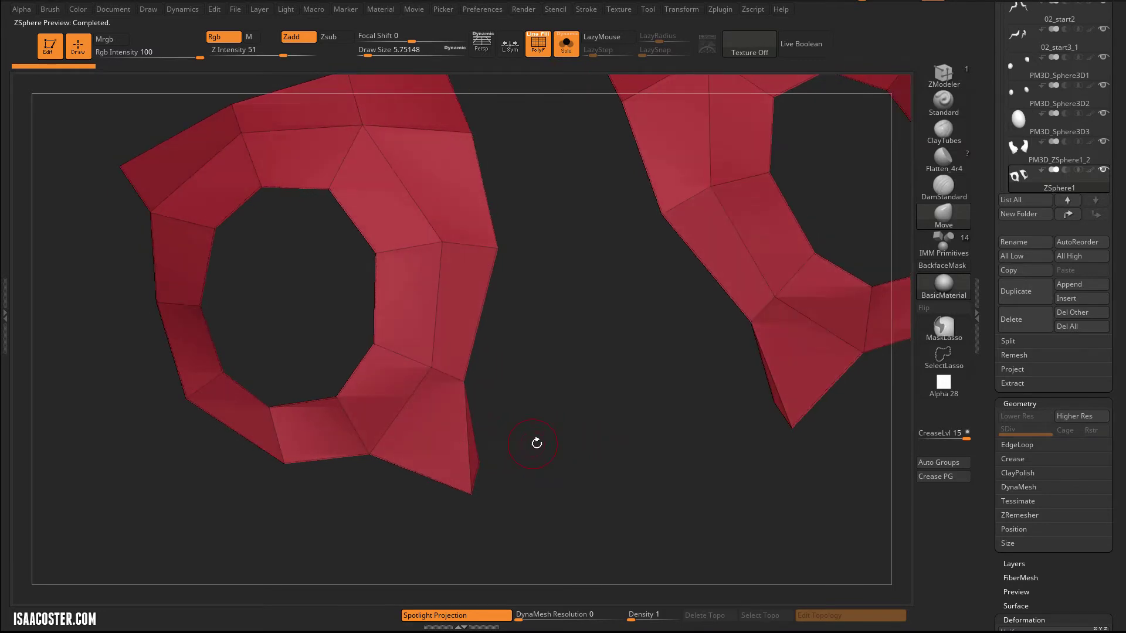
scroll(995, 114, up, 4)
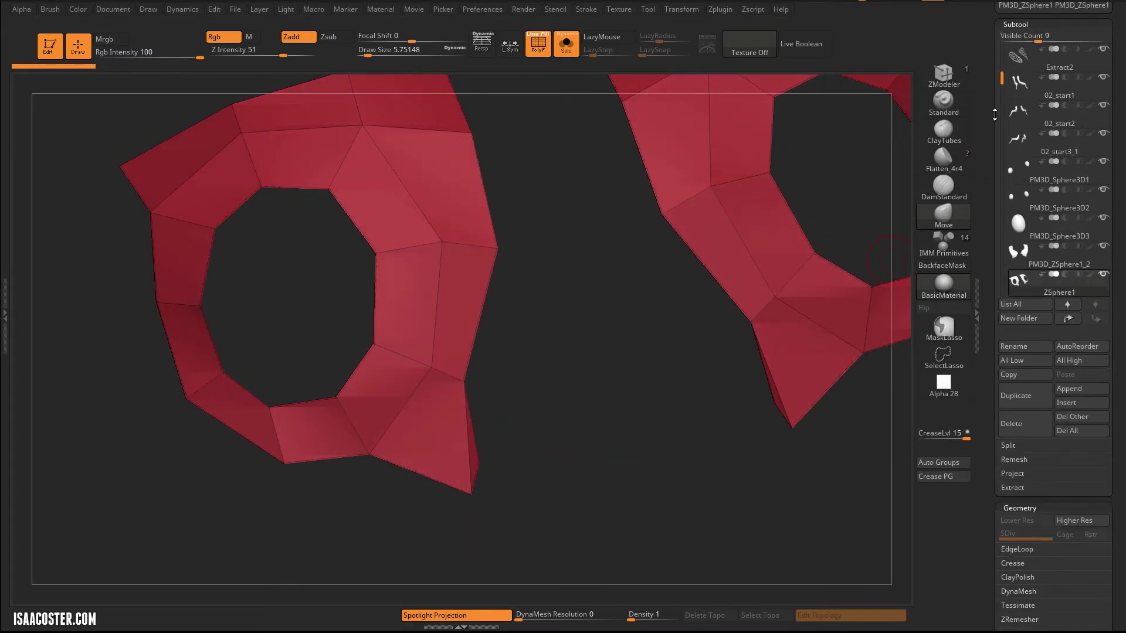
scroll(1004, 86, down, 1)
drag(587, 406, 533, 461)
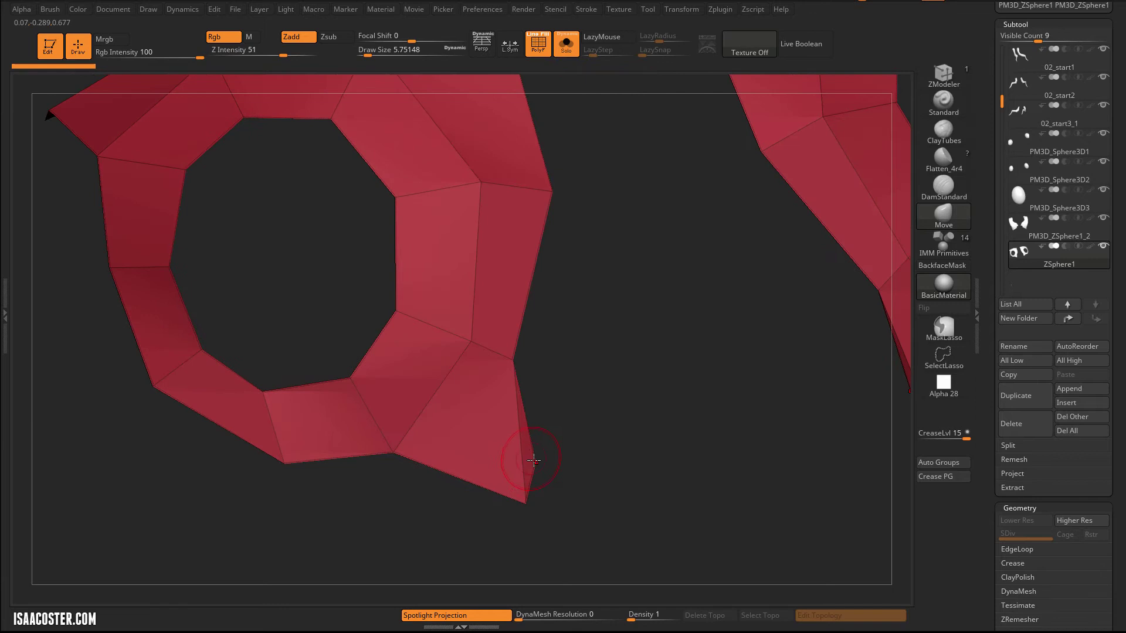
drag(711, 380, 652, 428)
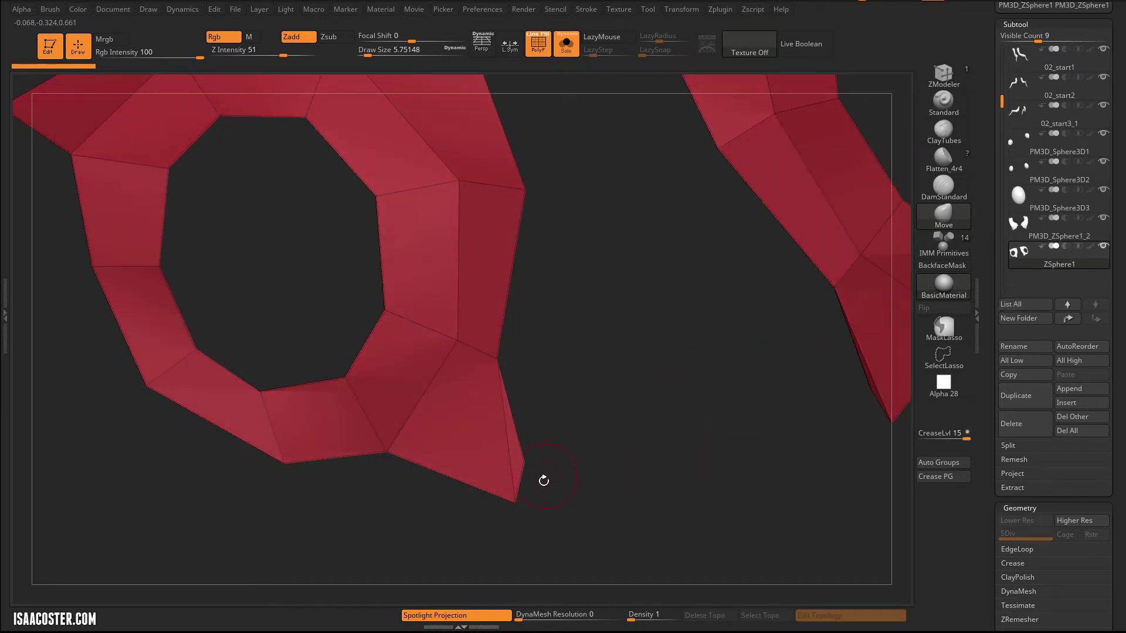
Append the polymesh copy of the eye topology as a new subtool and make it active
click(1076, 390)
click(691, 464)
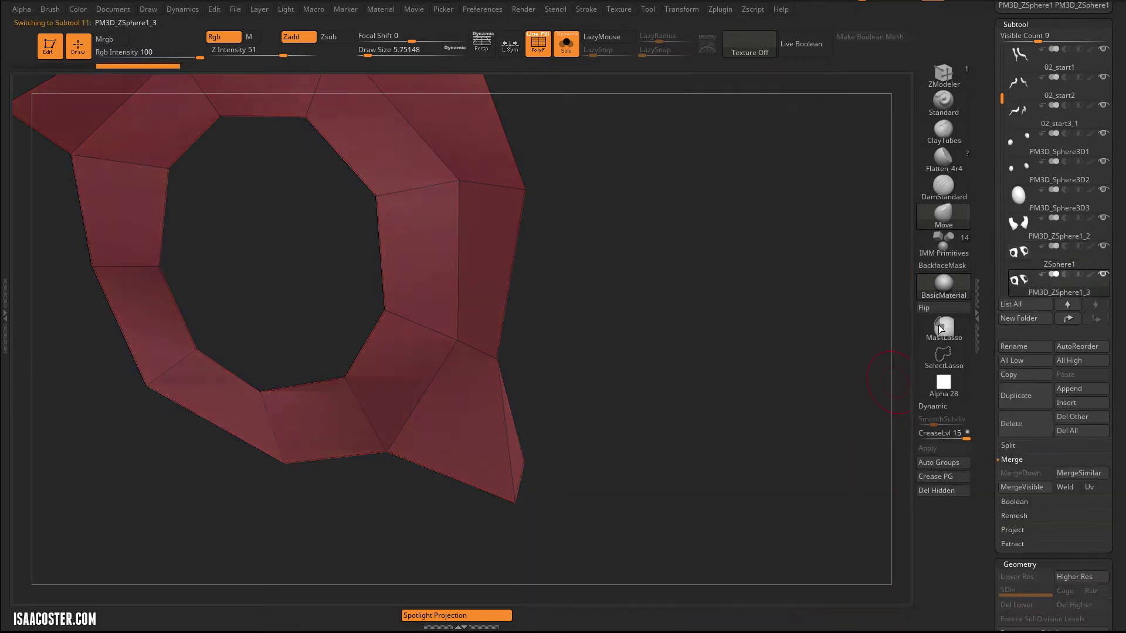
drag(682, 378, 588, 436)
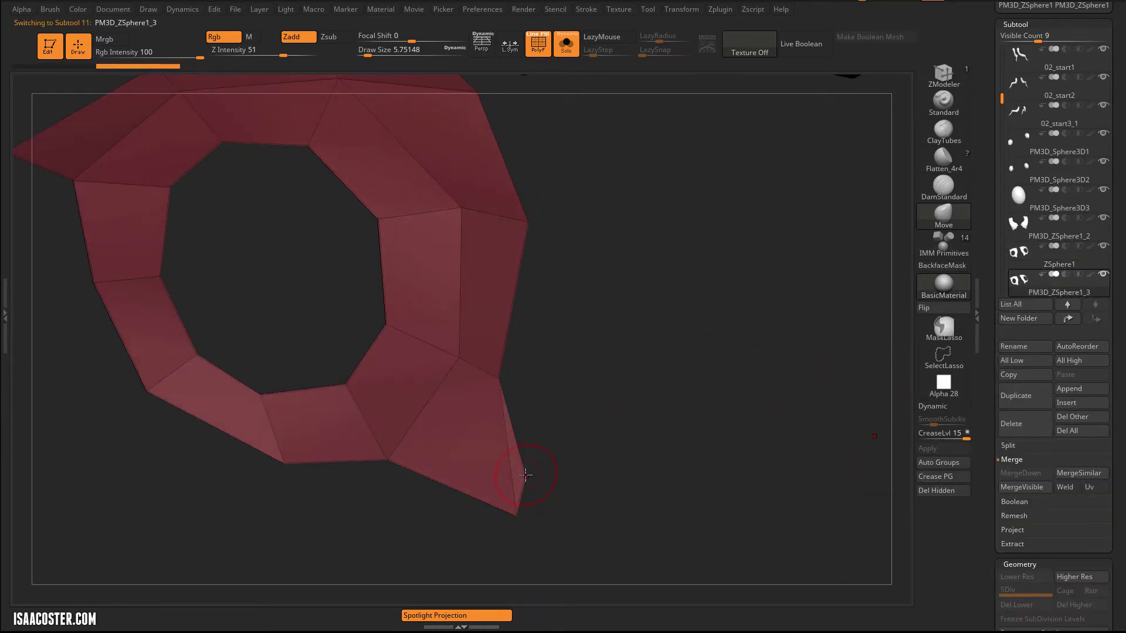
Stitch the extra point at the polymesh's pointed lower corner to the tip point with the ZModeler Stitch point action
key(space)
click(944, 75)
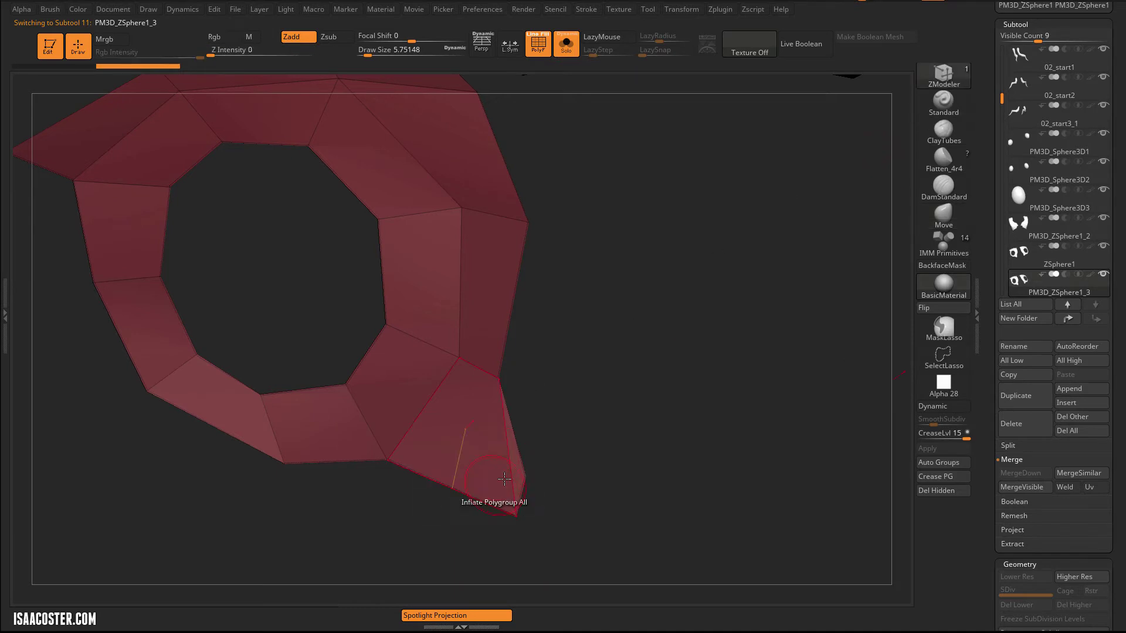
key(space)
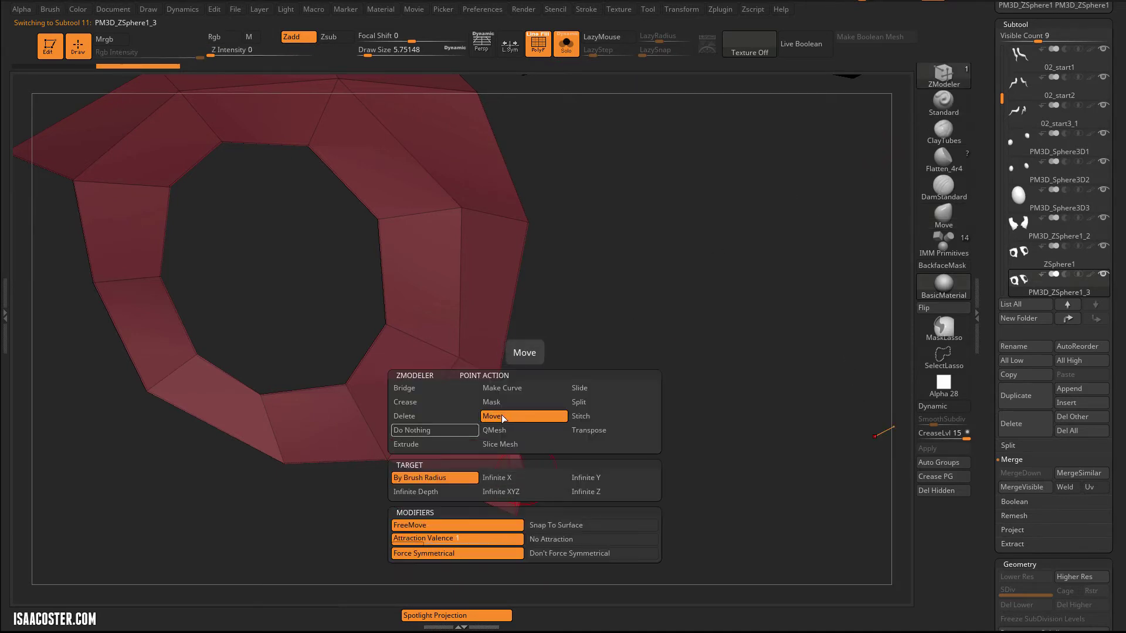
click(586, 418)
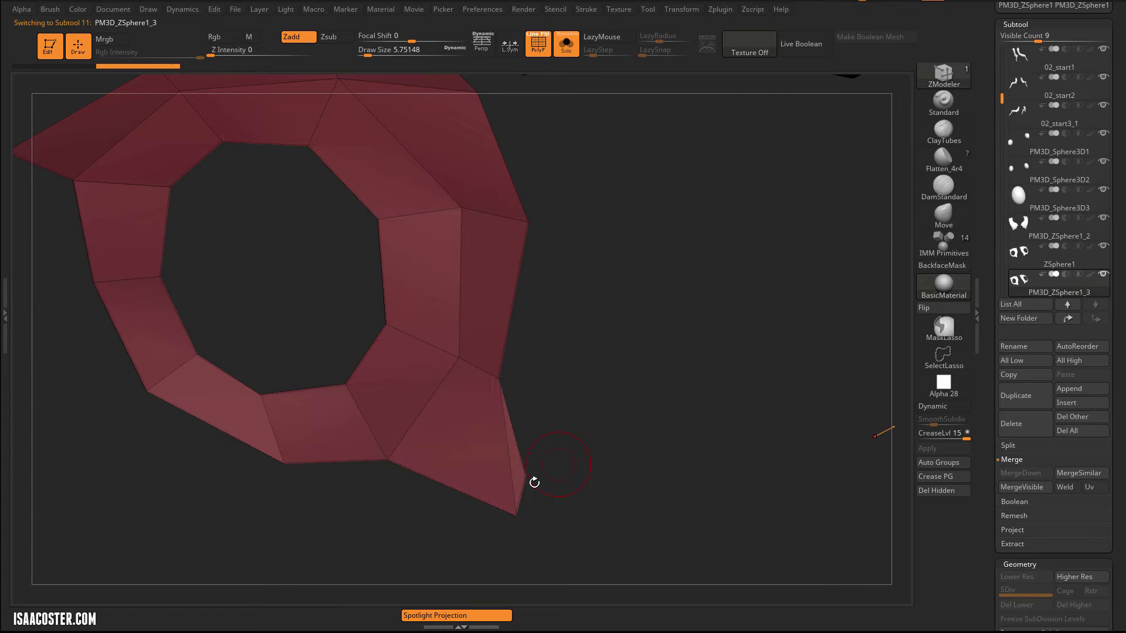
click(518, 514)
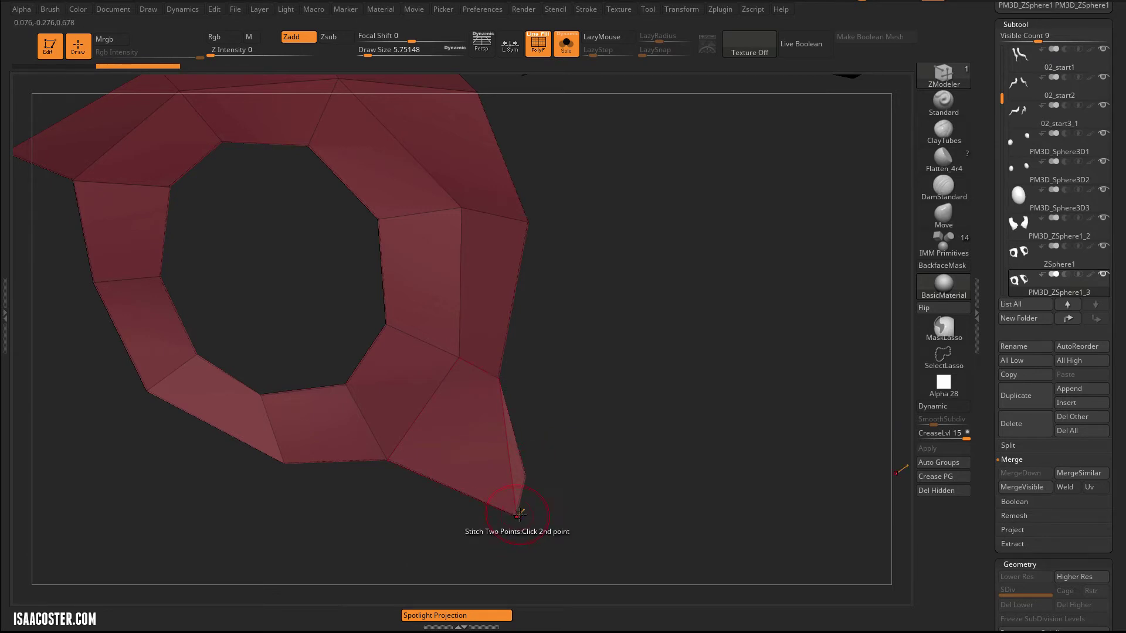
drag(539, 507, 491, 505)
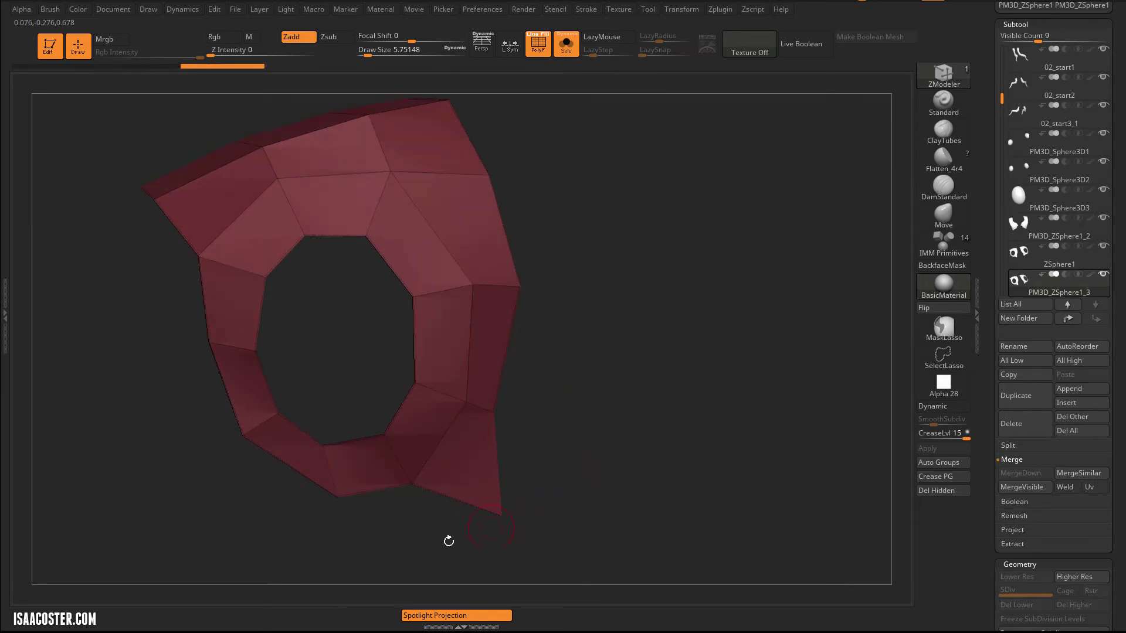
Compare the stitched mesh with the surrounding head and delete the PM3D_ZSphere1_3 subtool
click(565, 47)
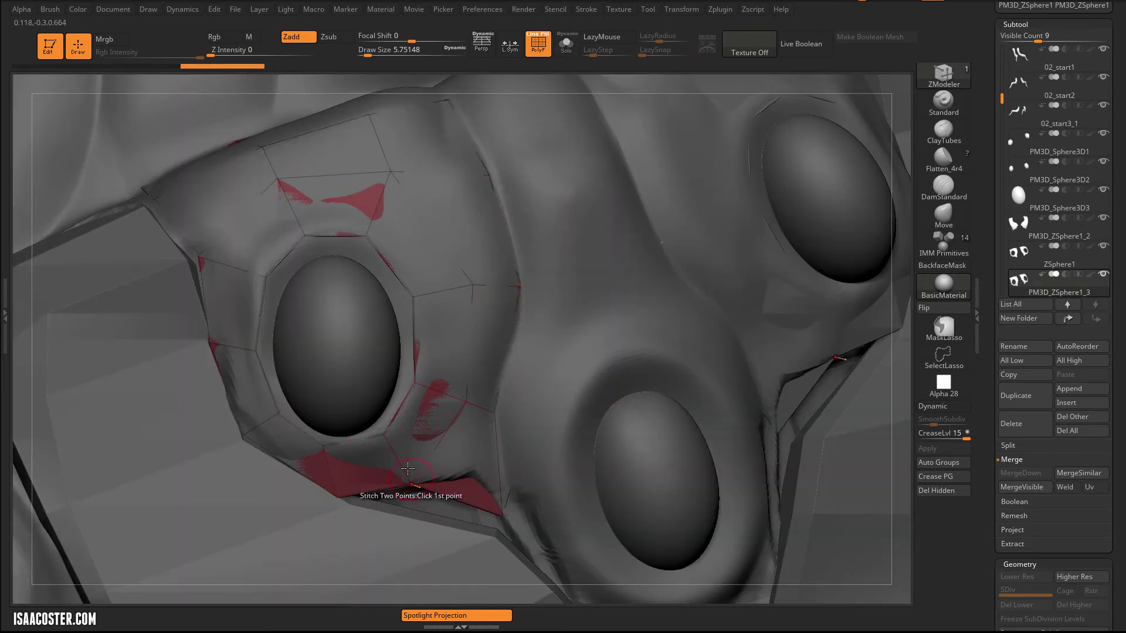
click(566, 47)
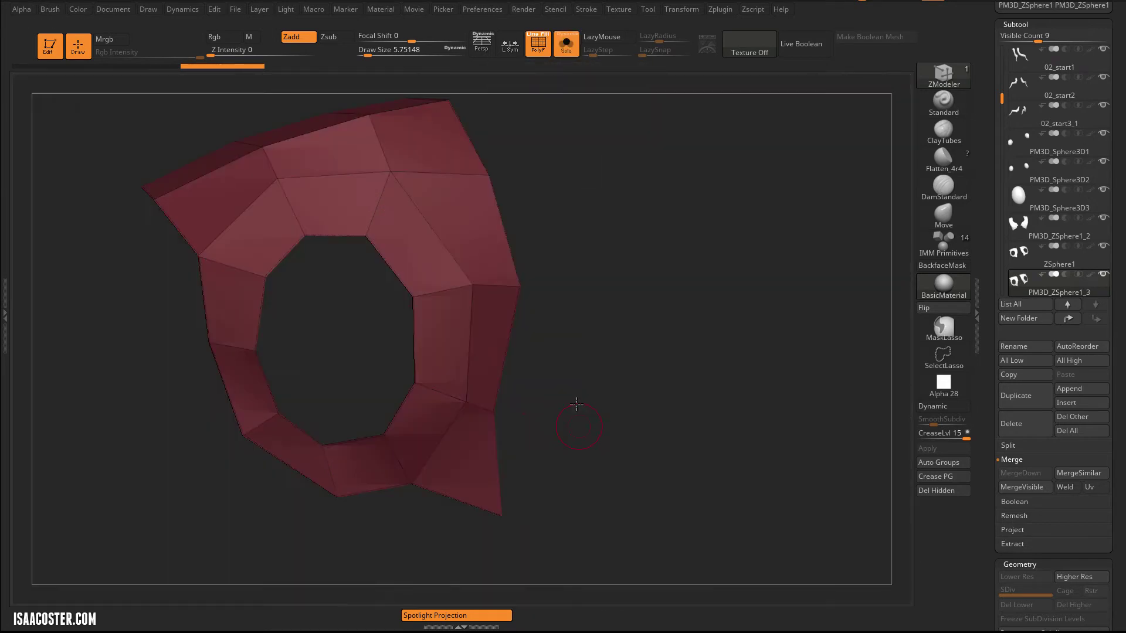
drag(576, 405, 451, 463)
click(1011, 423)
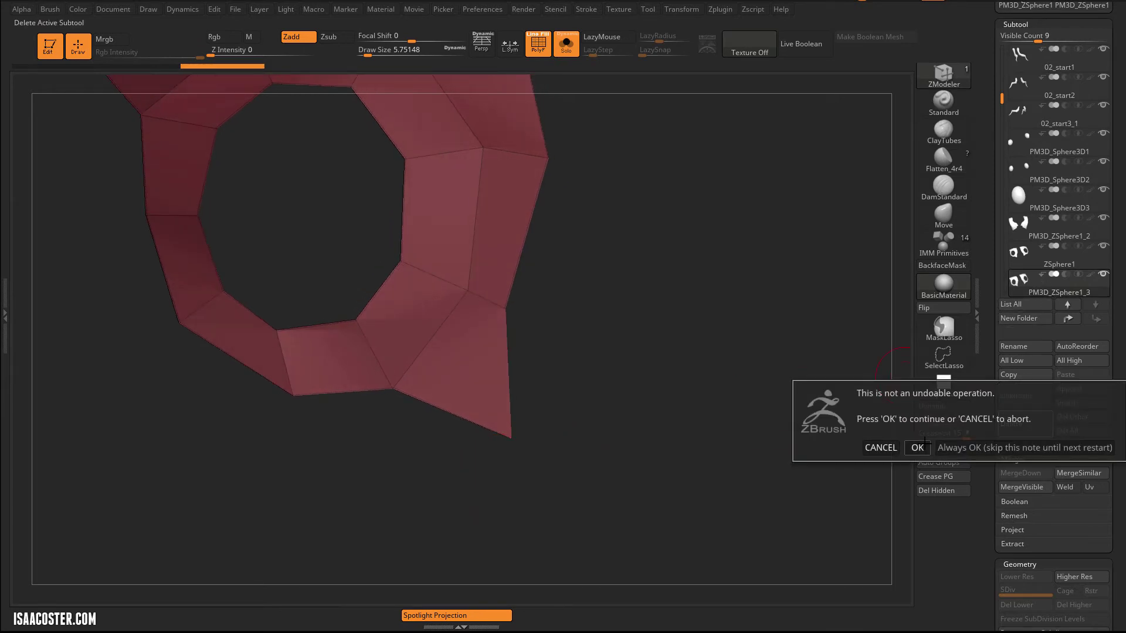
click(920, 447)
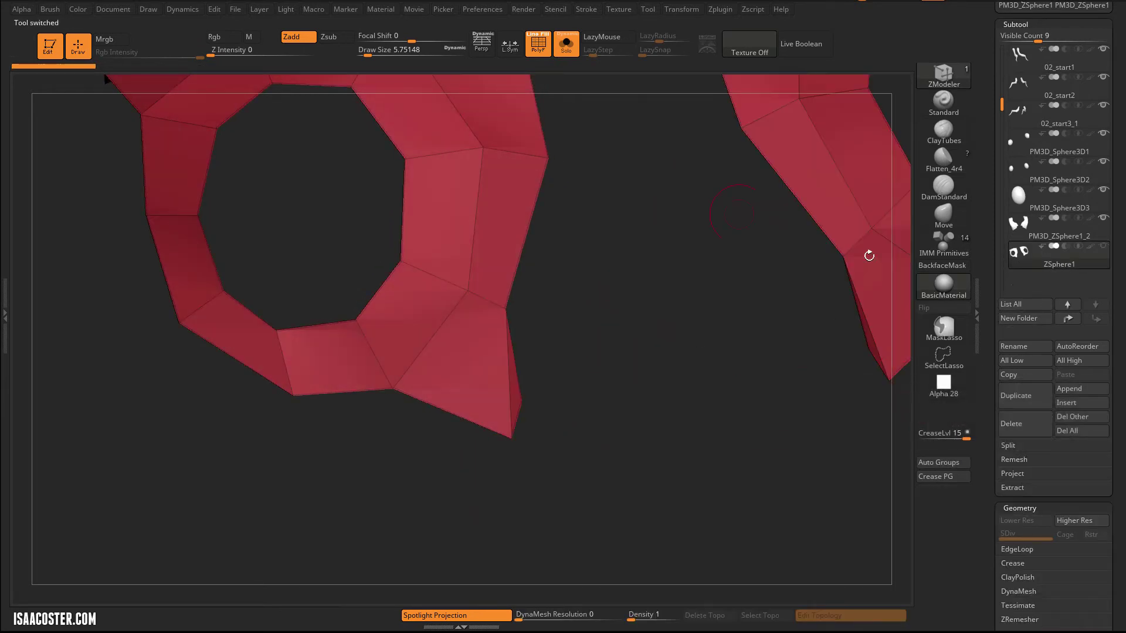
Delete the extra topology point at the eye ring's lower inner corner and connect the point above directly to the tip
key(a)
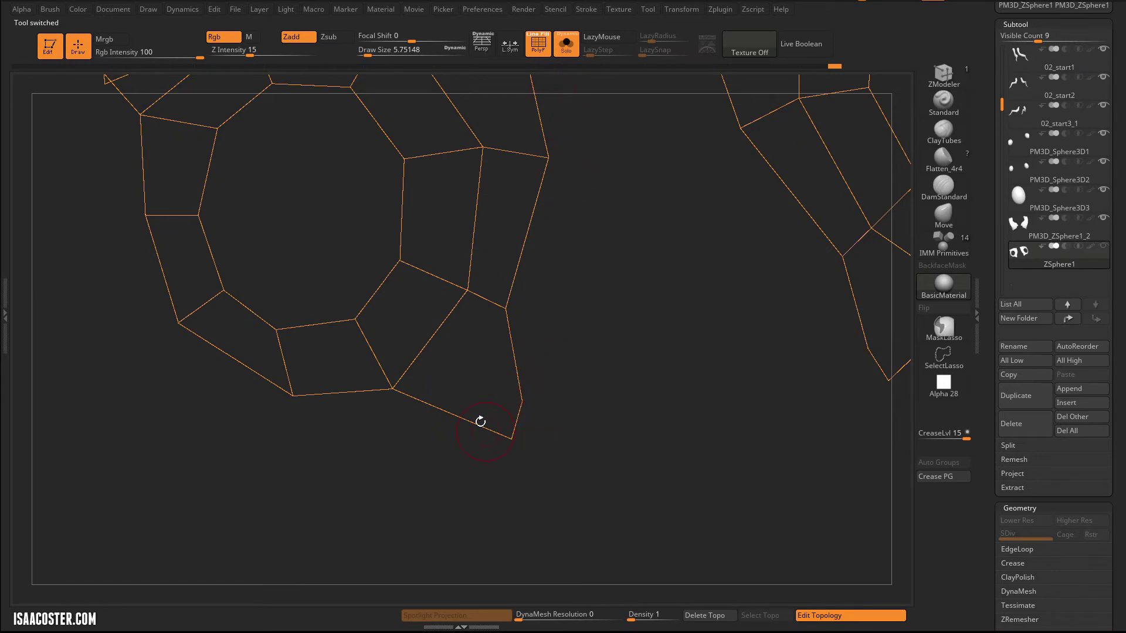
alt+click(521, 400)
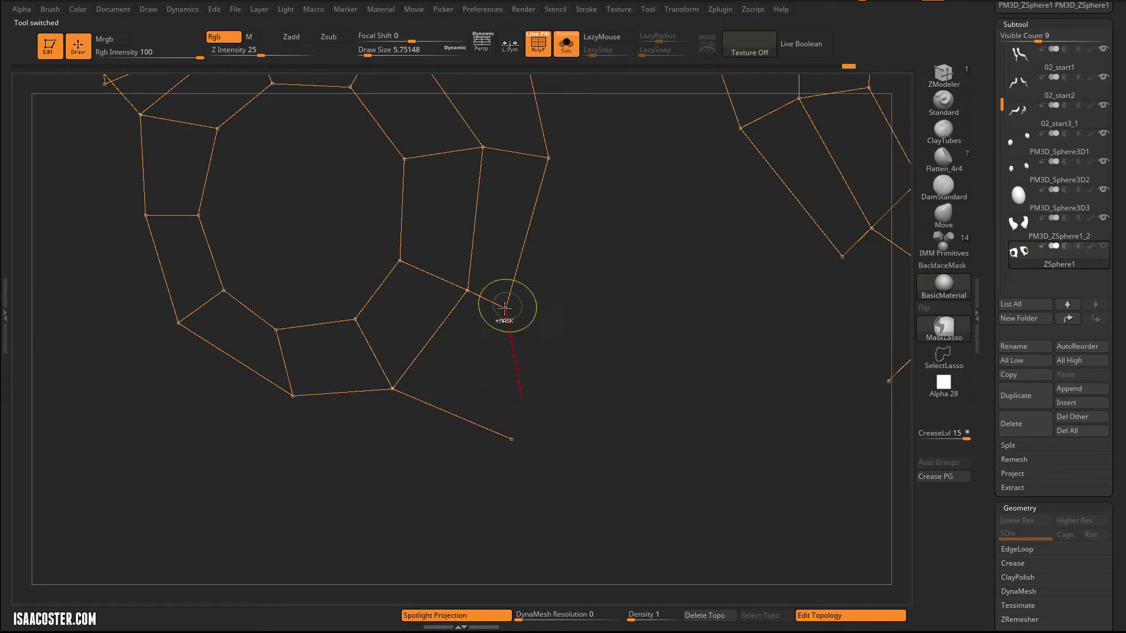
click(513, 437)
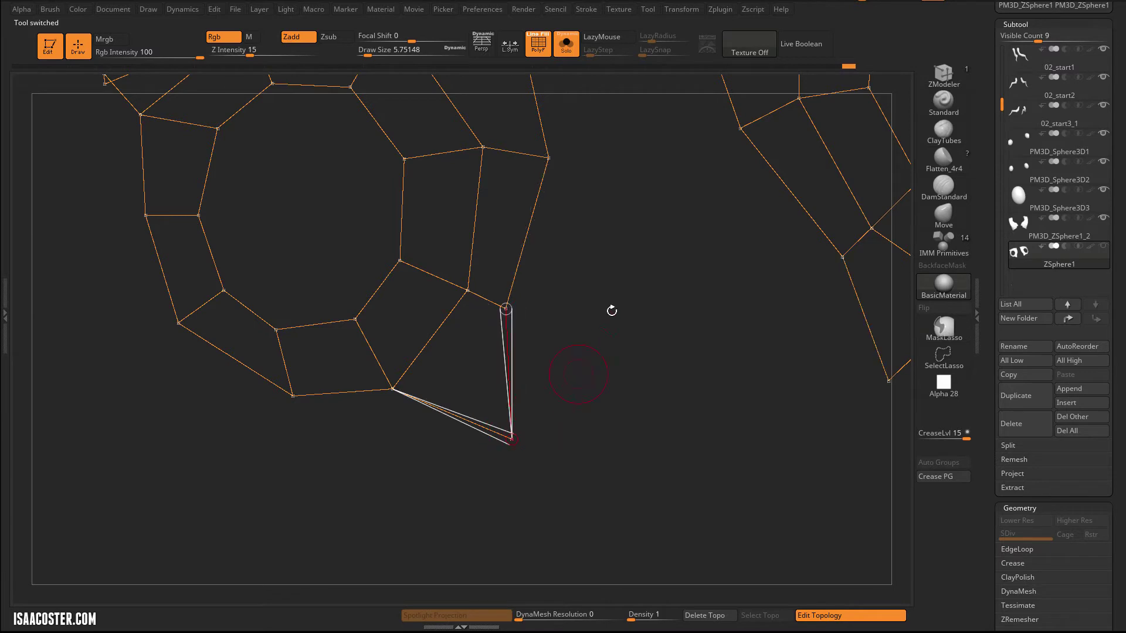
Add a quad under the eye ring's lower inner edge, following the head plate's rim, with the full head shown while drawing
click(567, 52)
click(493, 455)
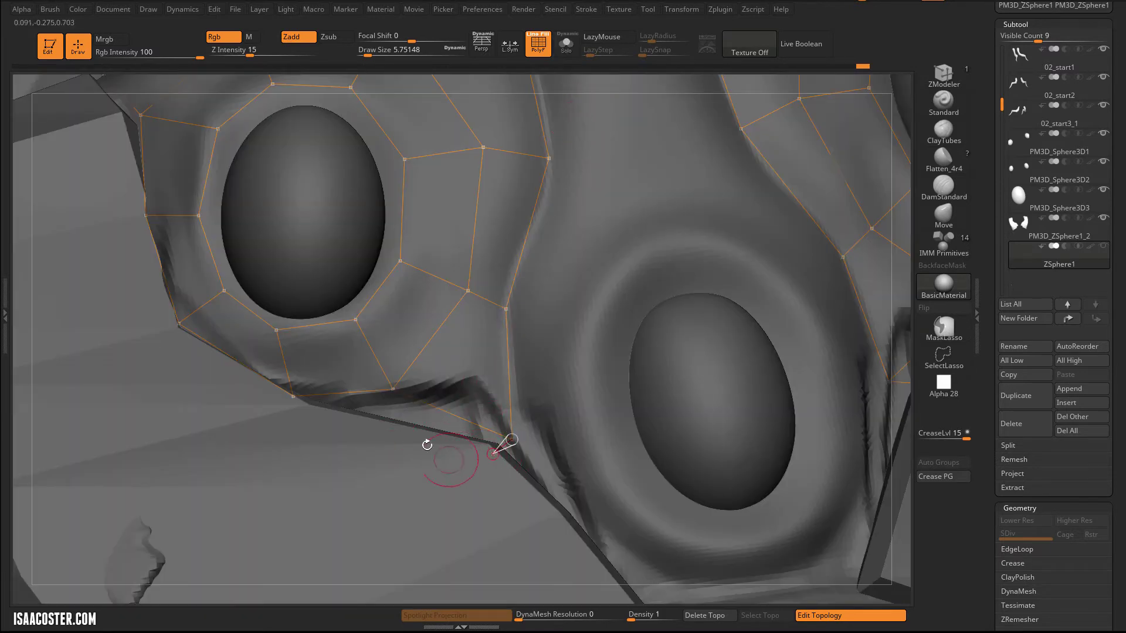
click(293, 396)
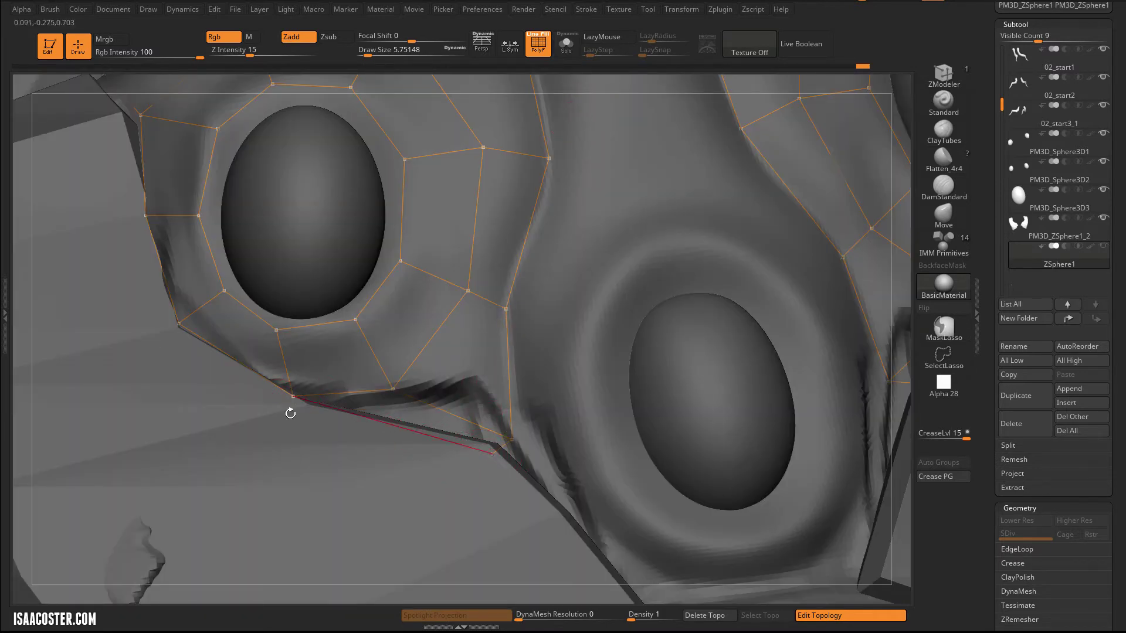
click(566, 44)
drag(613, 274, 586, 314)
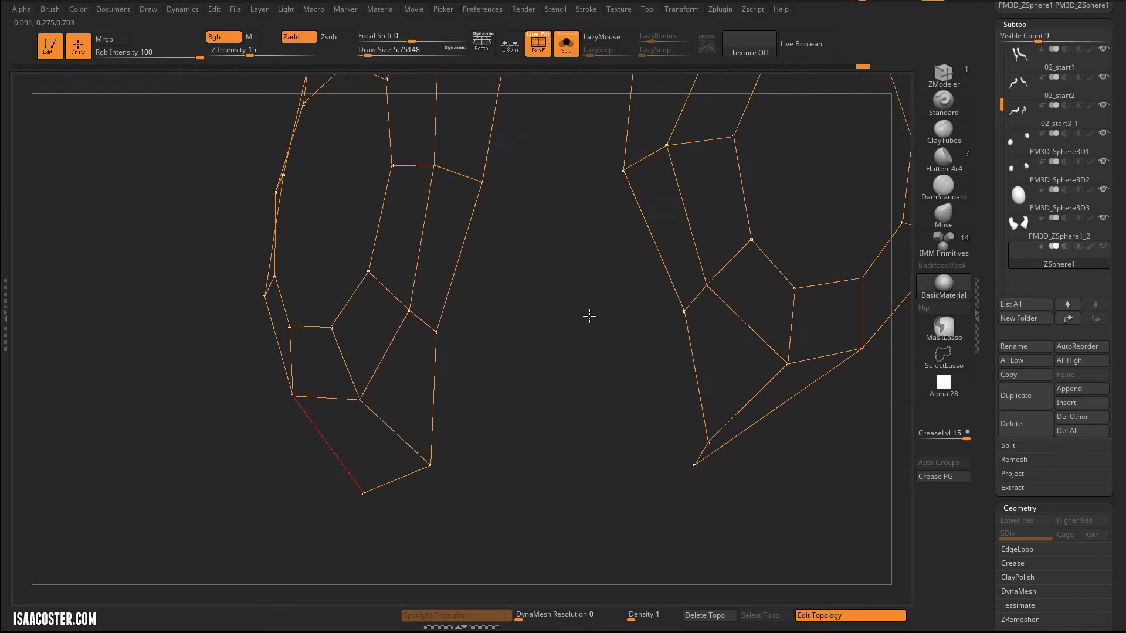
Preview the corrected topology skin from several sides and convert it into a PolyMesh3D
key(a)
drag(564, 392, 561, 350)
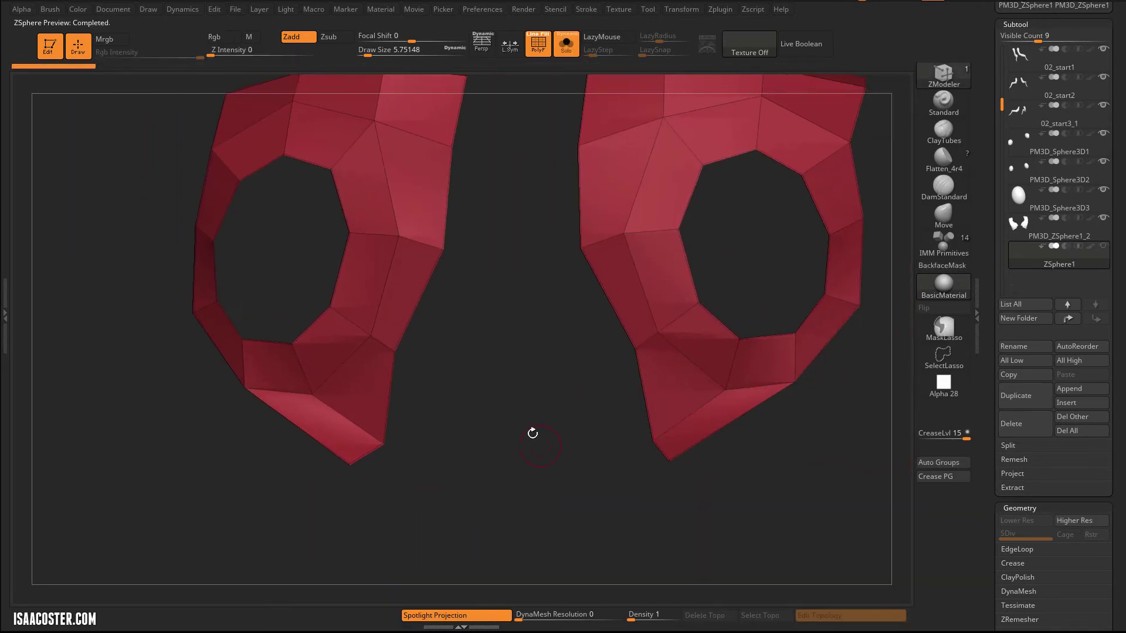
drag(533, 433, 877, 221)
scroll(983, 86, up, 5)
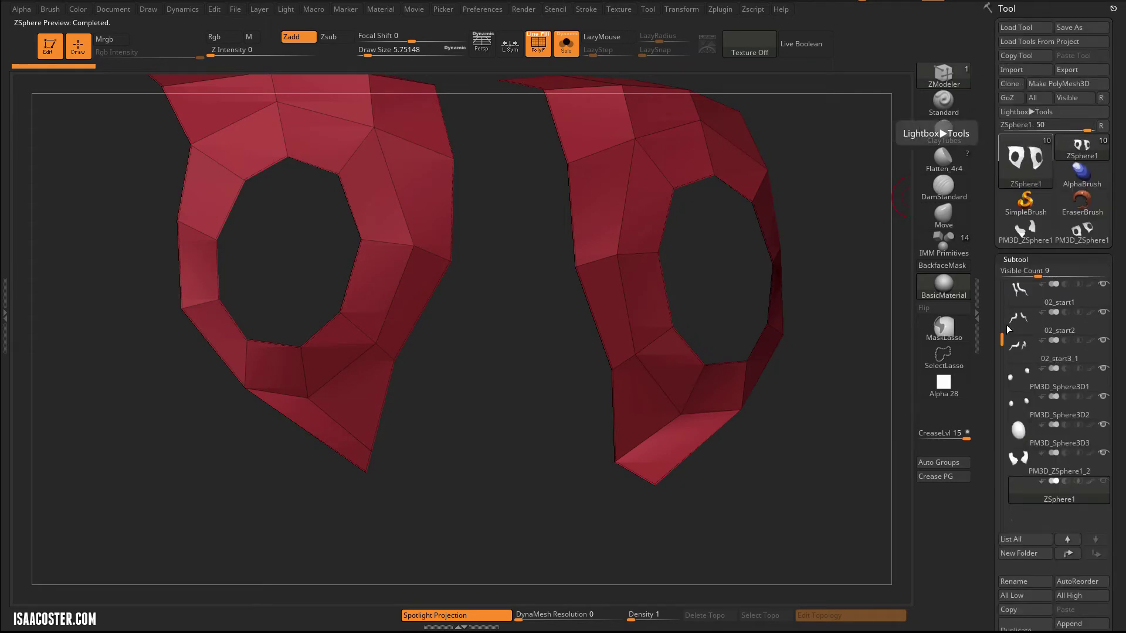
click(1067, 84)
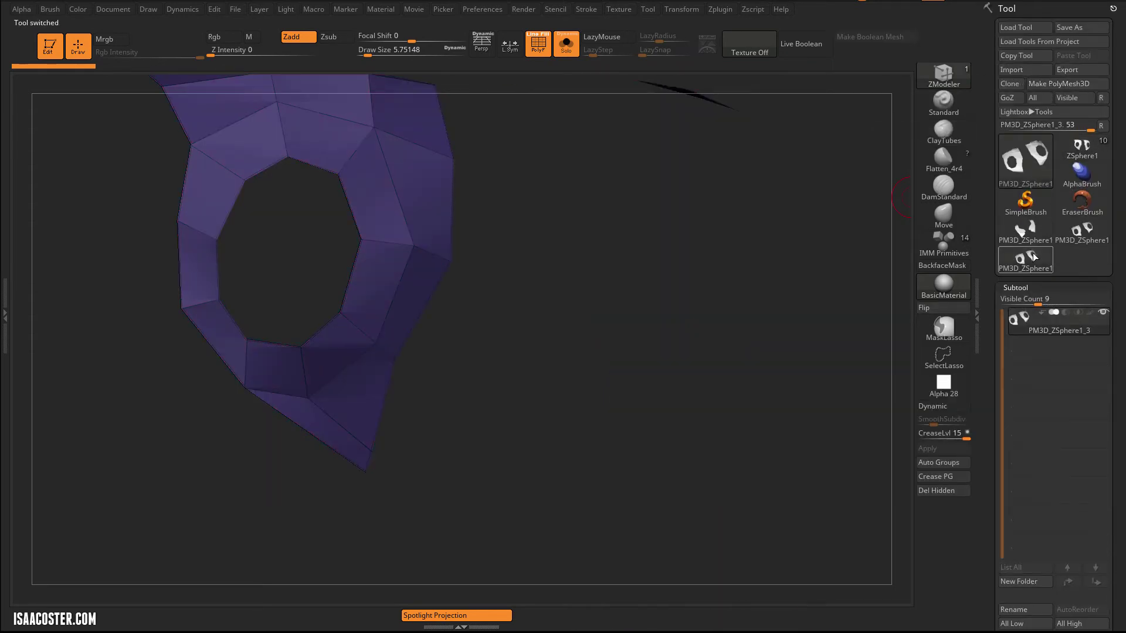
Return to the ZSphere1 tool and append the newly converted PM3D_ZSphere1_4 mesh as a subtool
click(1082, 146)
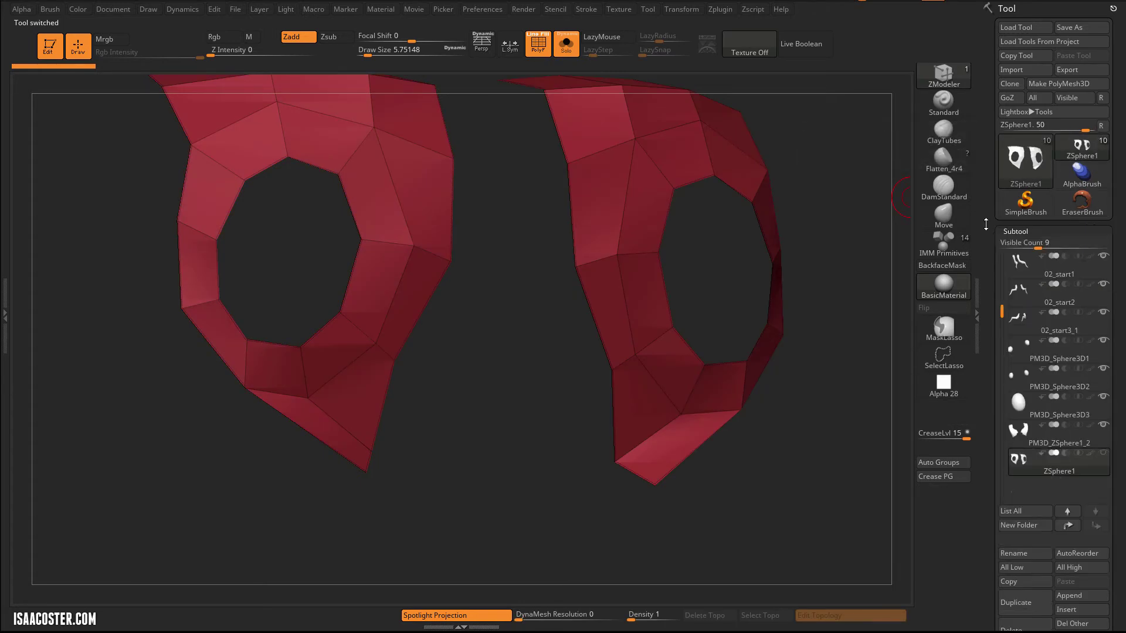
click(1101, 126)
scroll(1039, 418, down, 3)
click(1069, 502)
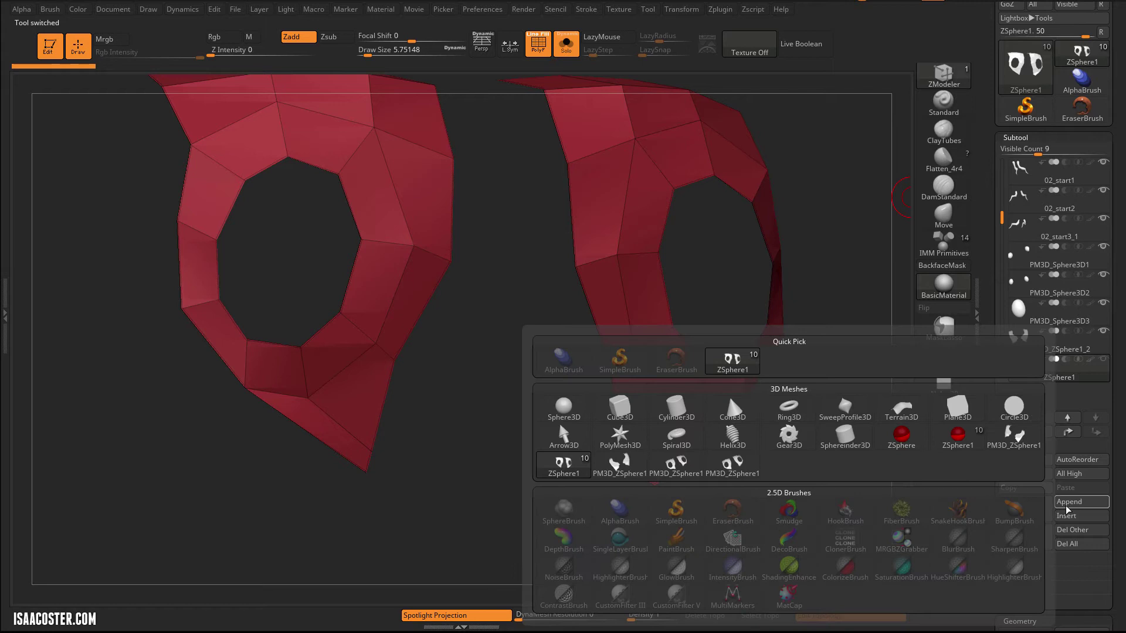
click(732, 464)
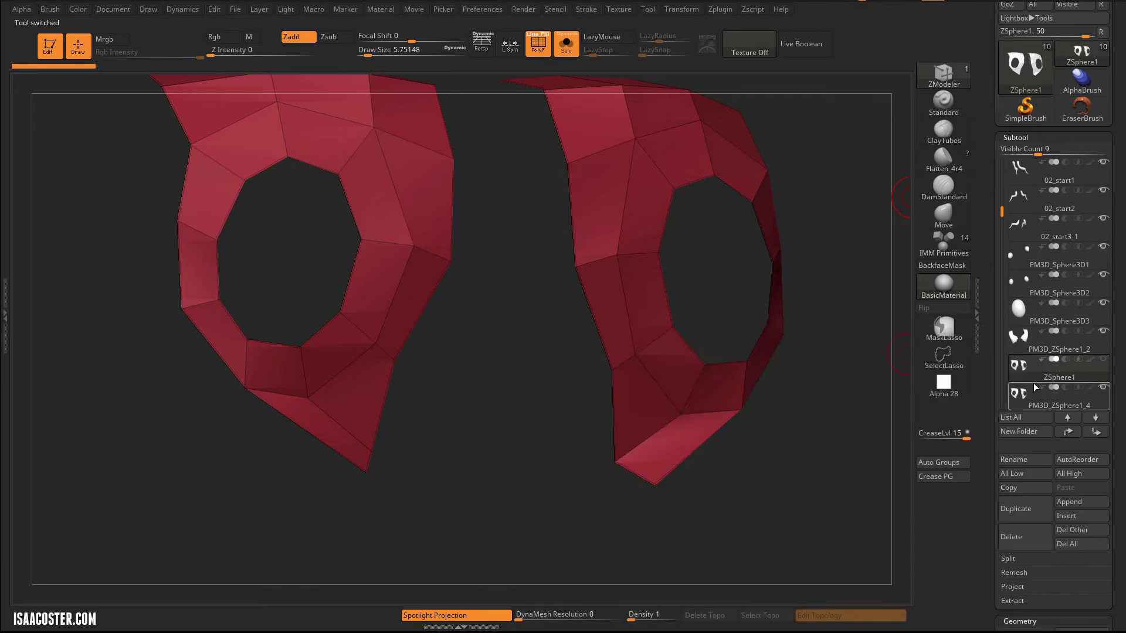
Leave the skin preview, delete the ZSphere's drawn topology, and make PM3D_ZSphere1_4 the active subtool
key(a)
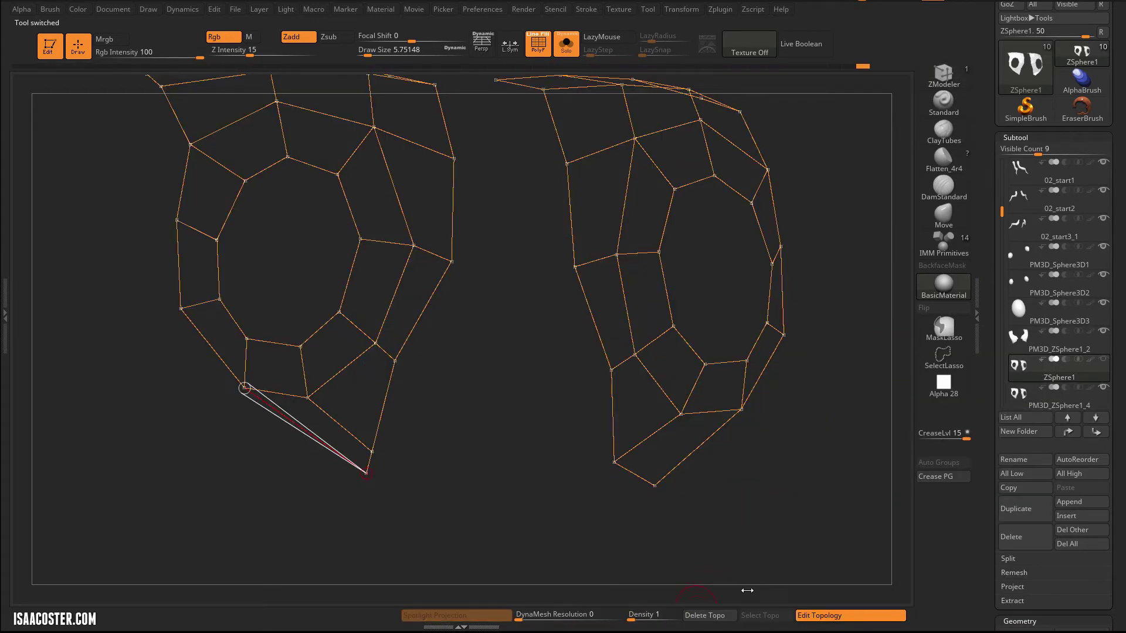
click(725, 613)
click(1016, 393)
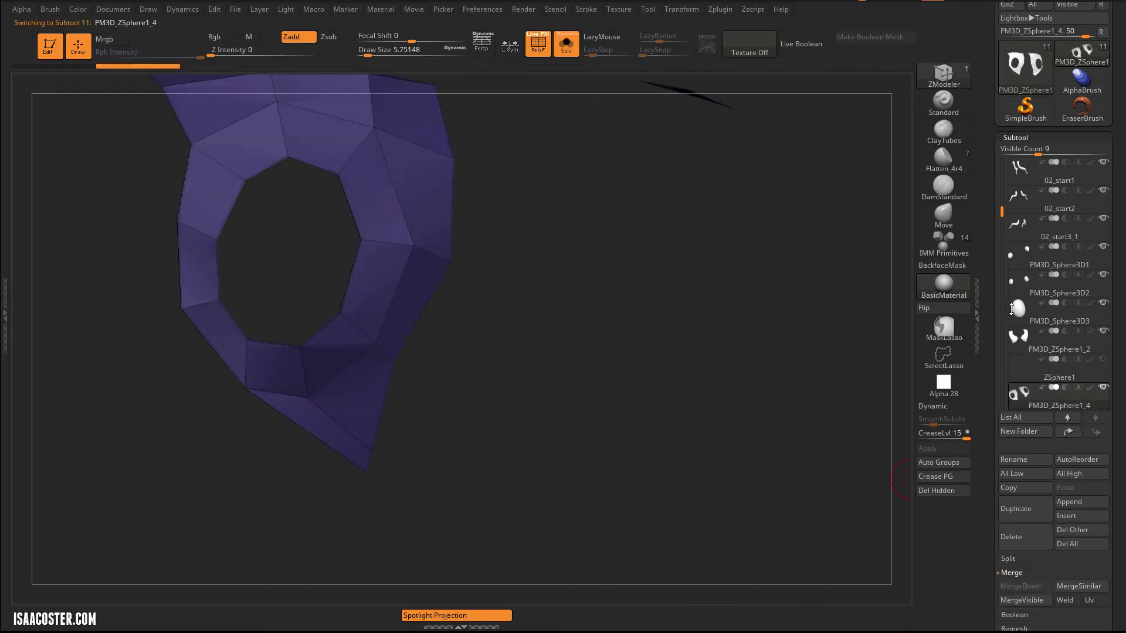
Pull the eye mesh's lower tip into line with the ring using the Move brush, and compare it with the surrounding head
drag(1001, 219, 1001, 241)
drag(884, 309, 756, 276)
drag(261, 443, 274, 483)
mouse_move(293, 419)
mouse_down()
mouse_move(309, 420)
mouse_move(298, 416)
mouse_up()
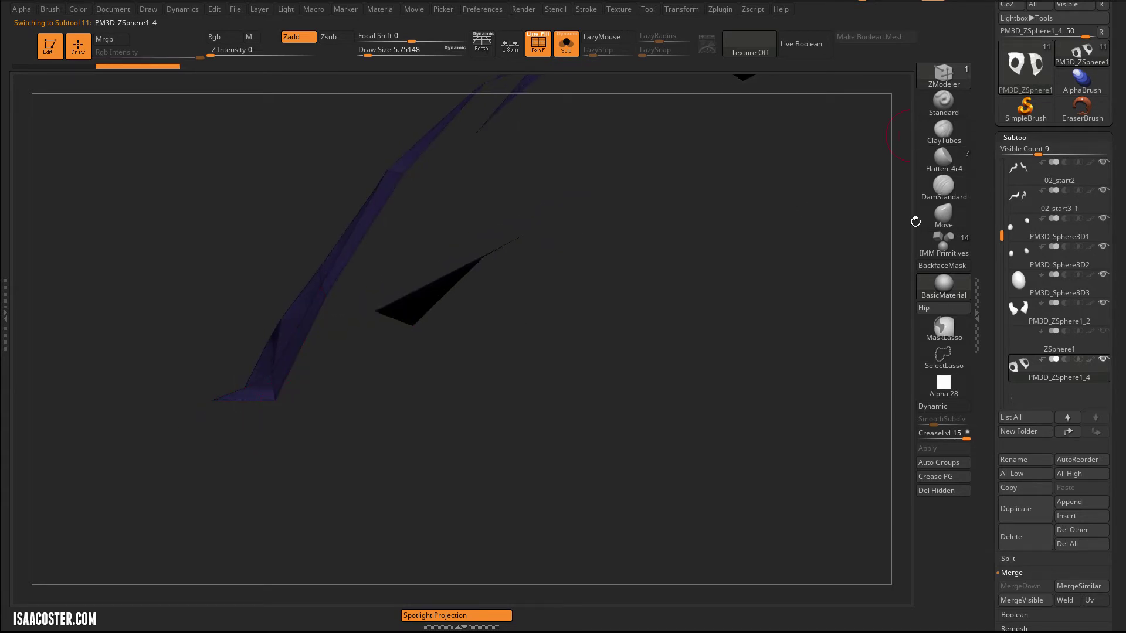
click(938, 215)
mouse_move(274, 401)
mouse_down()
mouse_move(226, 327)
mouse_move(220, 407)
mouse_up()
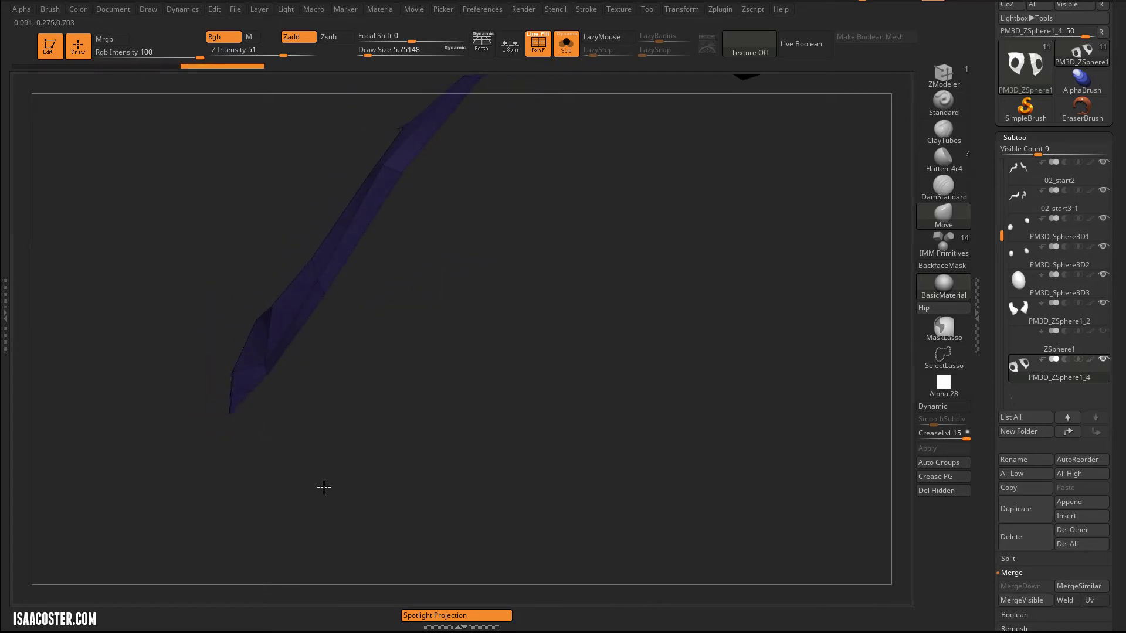
drag(319, 484, 253, 358)
drag(338, 365, 468, 360)
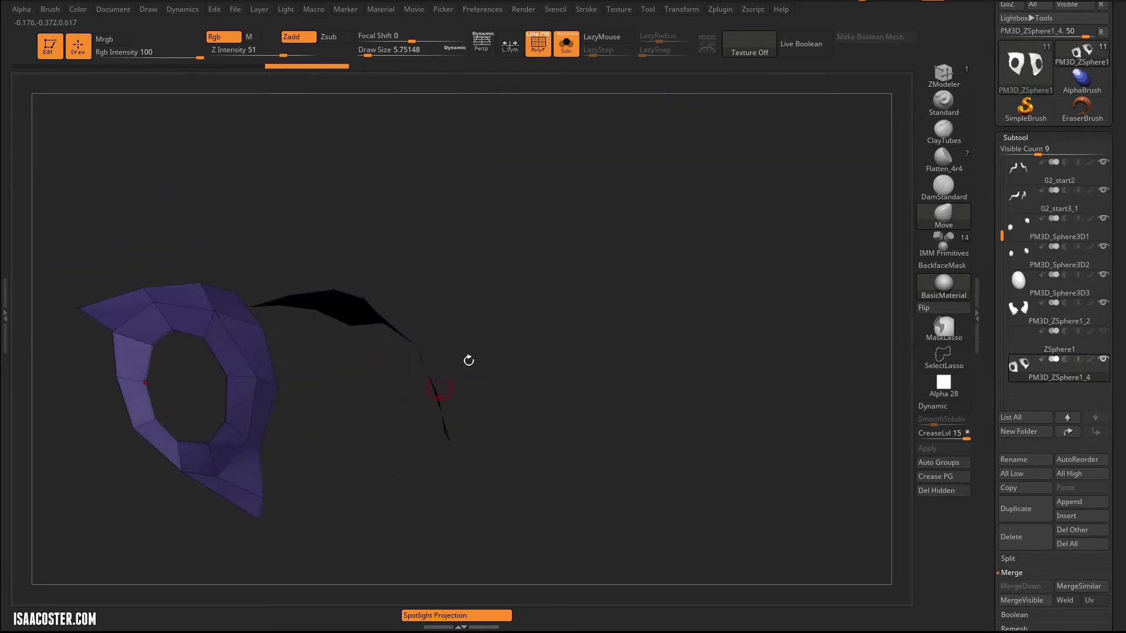
click(563, 47)
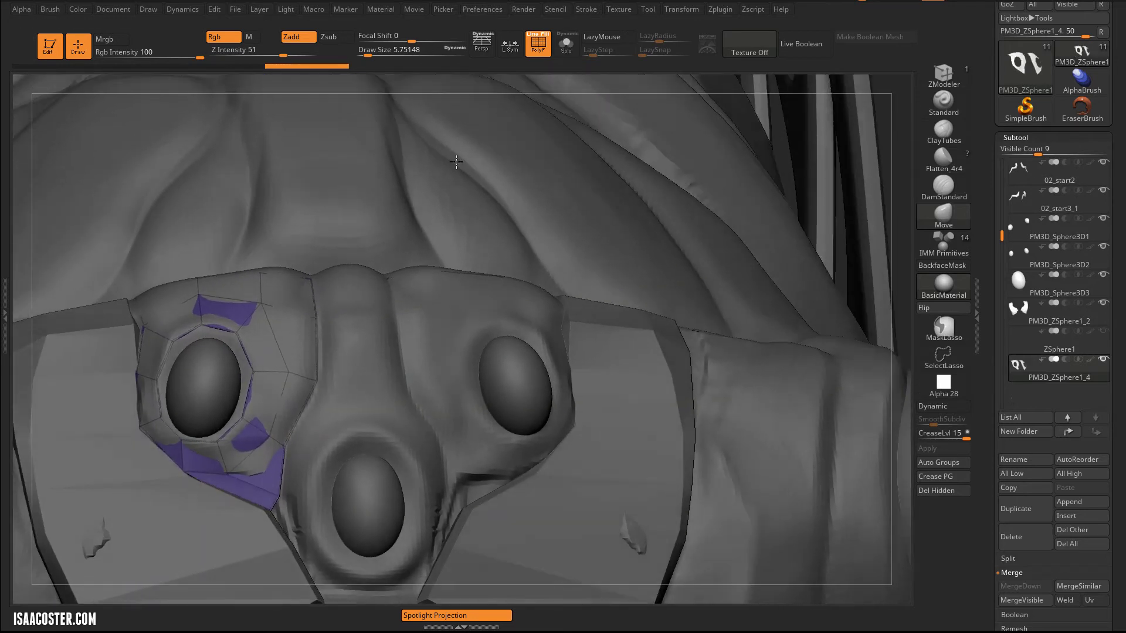
mouse_move(450, 164)
mouse_down()
mouse_move(488, 163)
mouse_move(460, 160)
mouse_up()
click(566, 44)
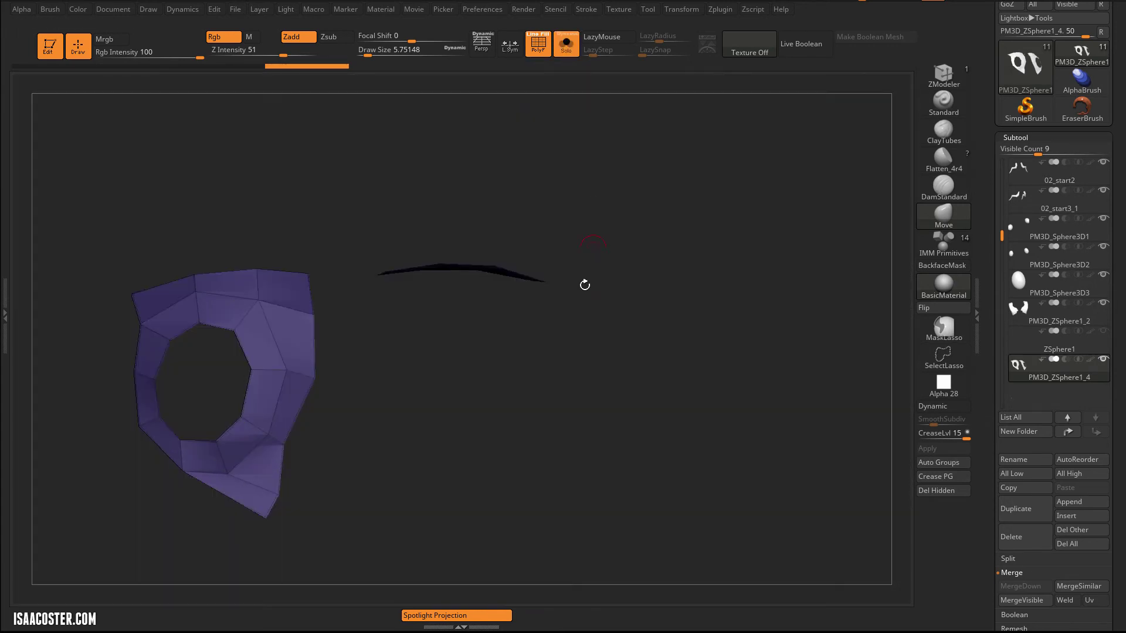
Mirror and weld the eye mesh across the head and flip its normals to face outward
scroll(994, 311, down, 8)
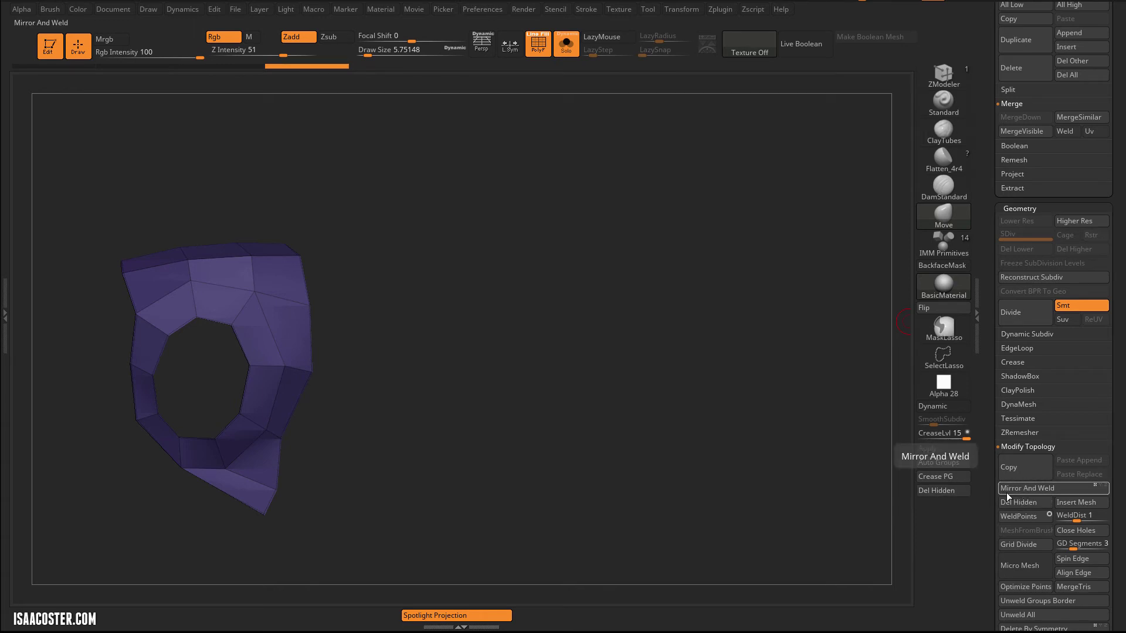
click(1045, 496)
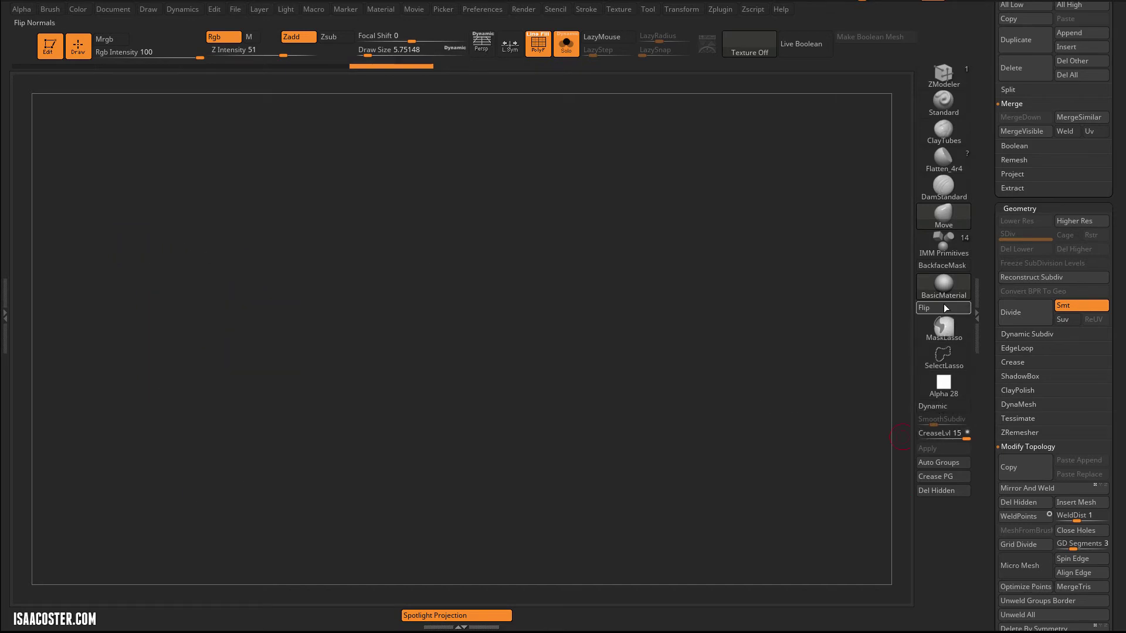
drag(651, 131, 590, 220)
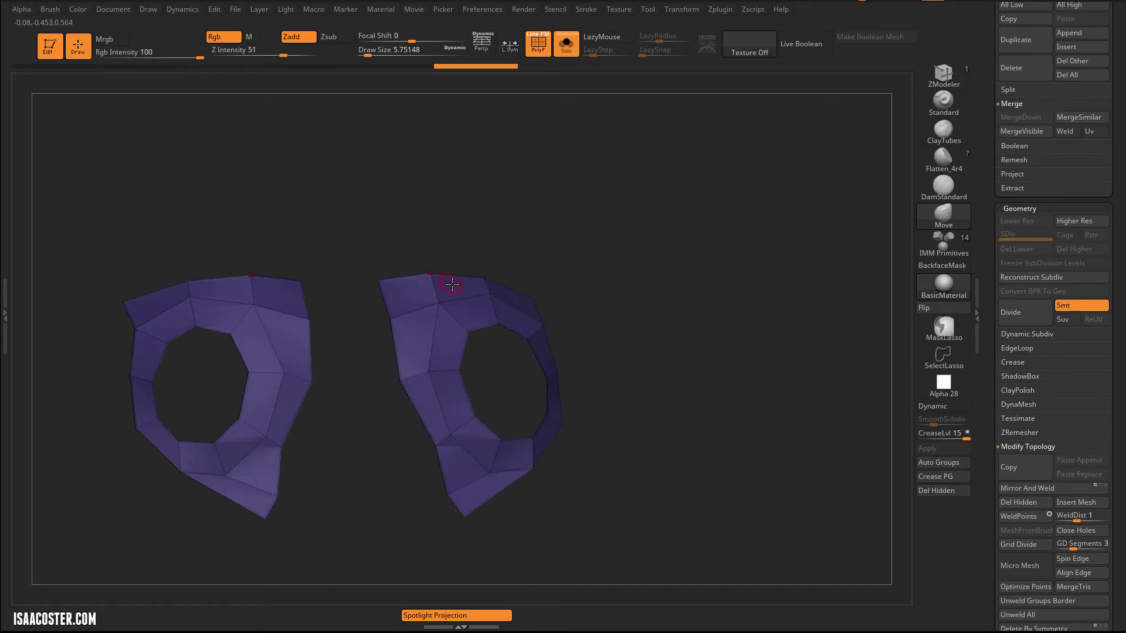
Thicken both eye meshes into solid plates with a ZModeler QMesh on Polygroup All
click(938, 79)
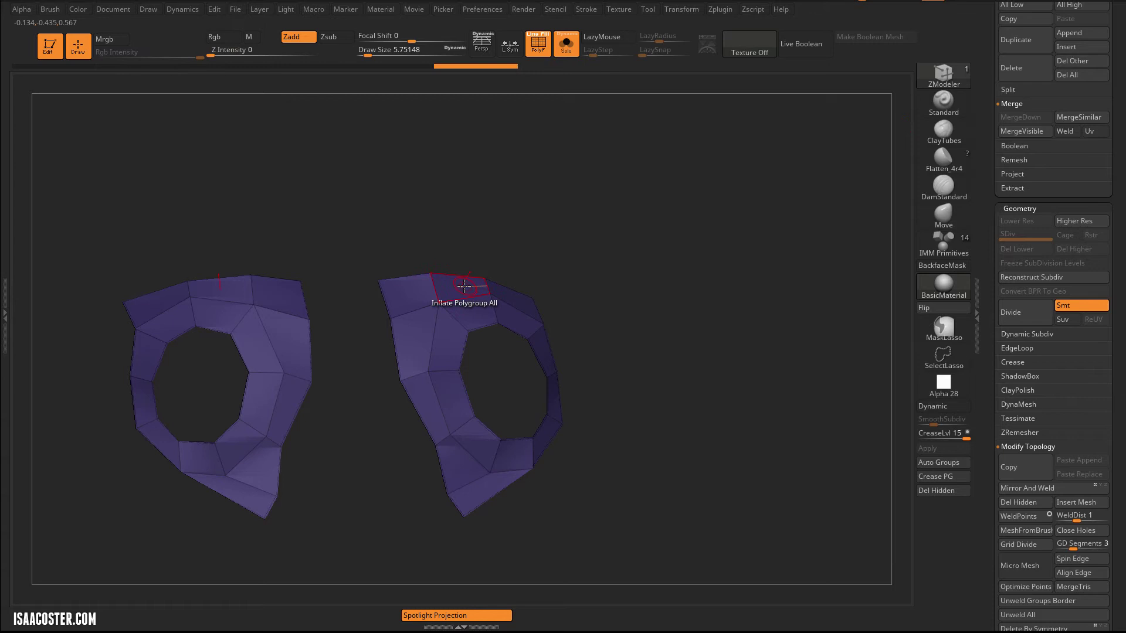
key(space)
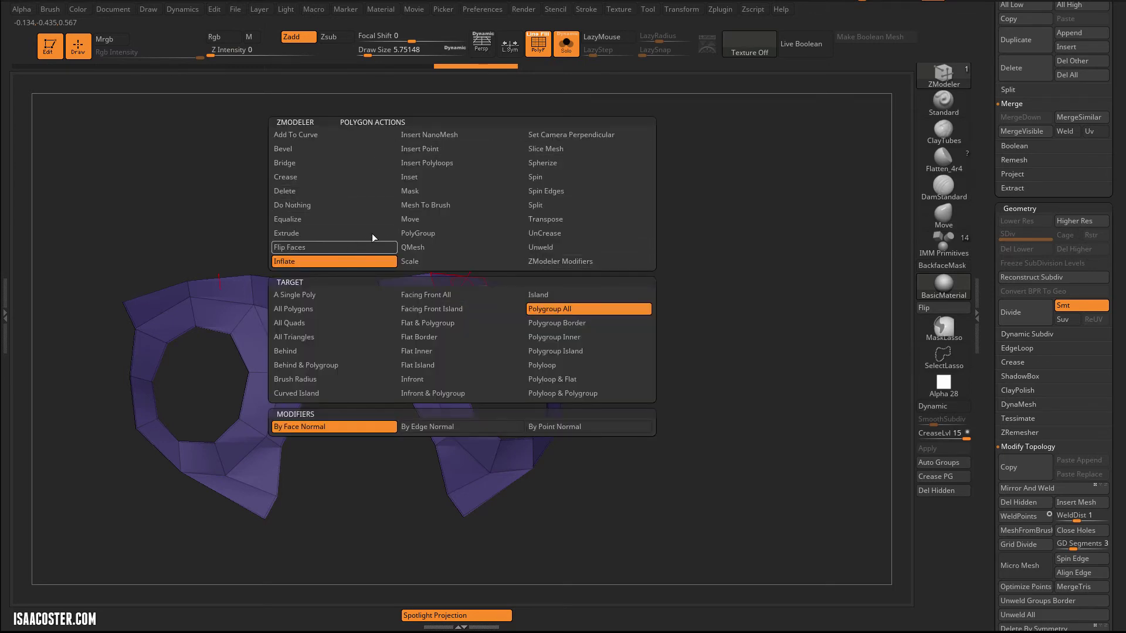
click(418, 247)
drag(462, 287, 519, 277)
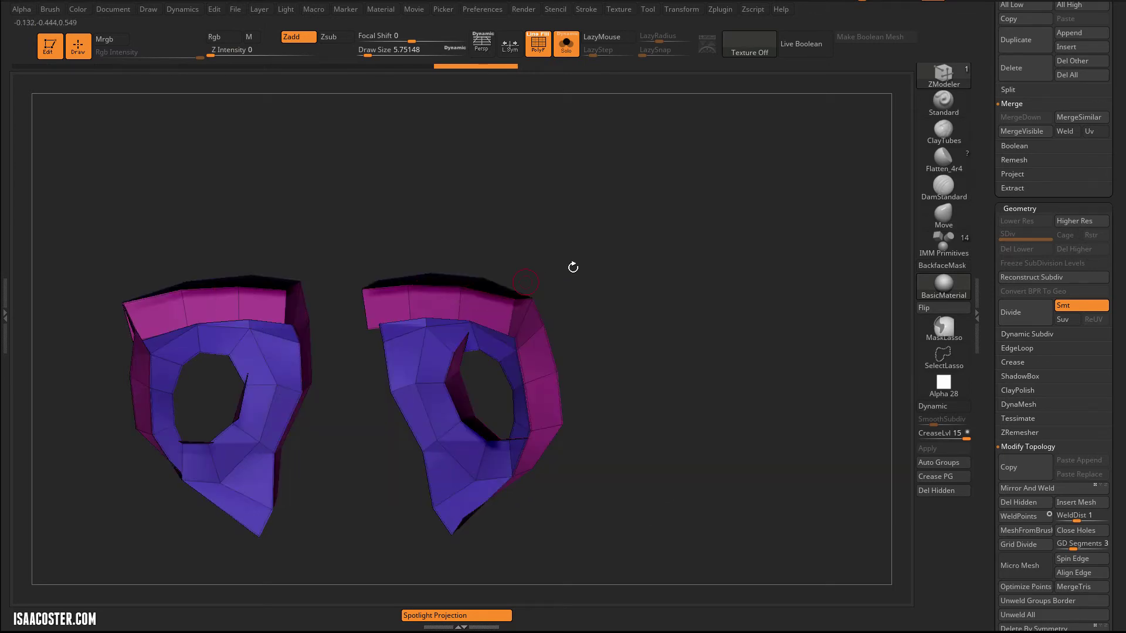
drag(575, 244, 806, 186)
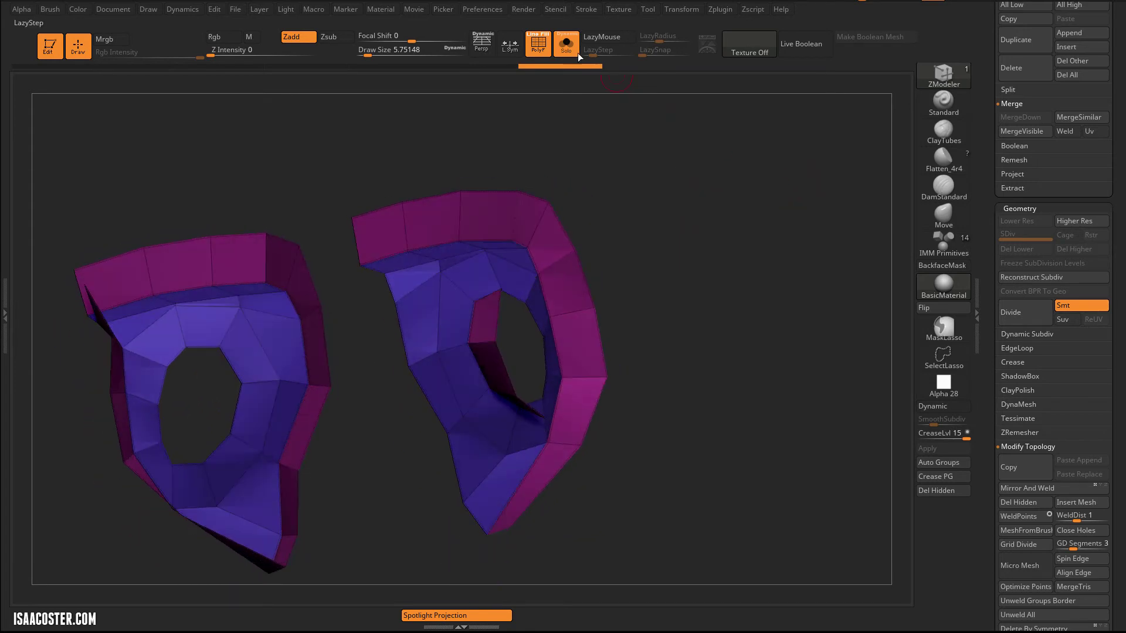
Insert an edge loop around the inner wall of the eye openings and separate the deeper strip into its own polygroup
mouse_move(727, 252)
mouse_down()
mouse_move(747, 269)
mouse_move(701, 196)
mouse_move(761, 230)
mouse_move(716, 252)
mouse_up()
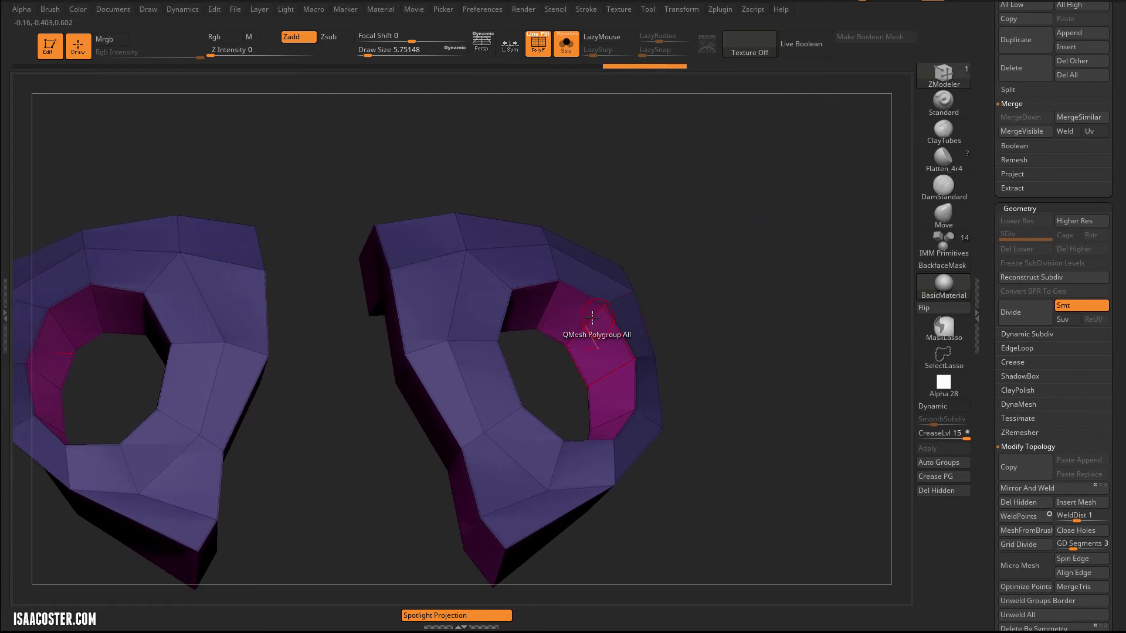
key(space)
click(557, 263)
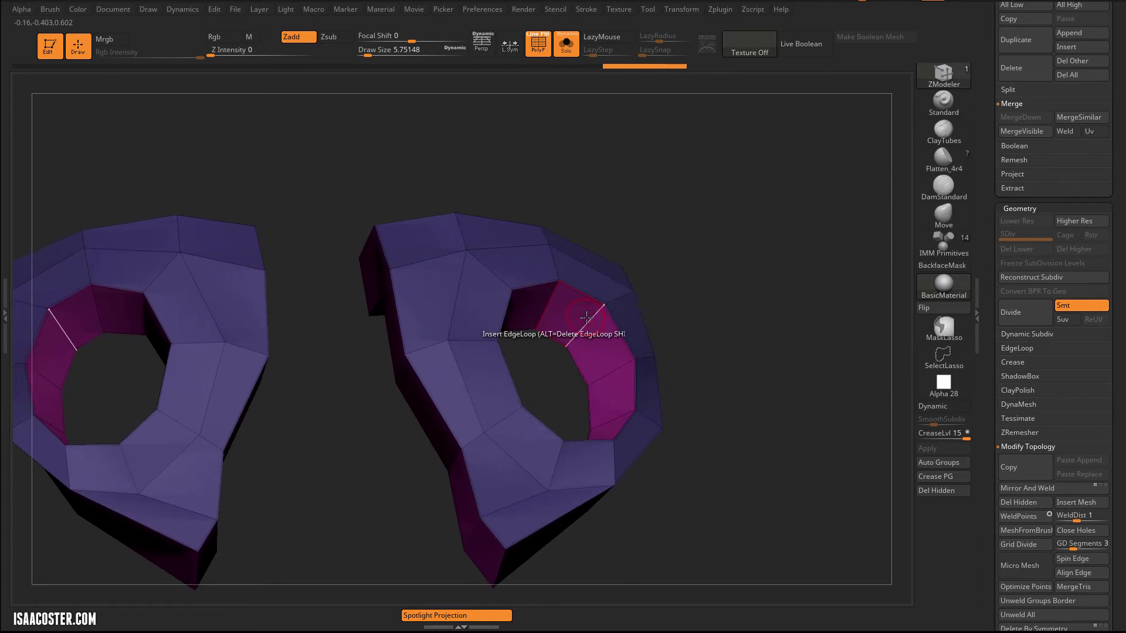
click(594, 315)
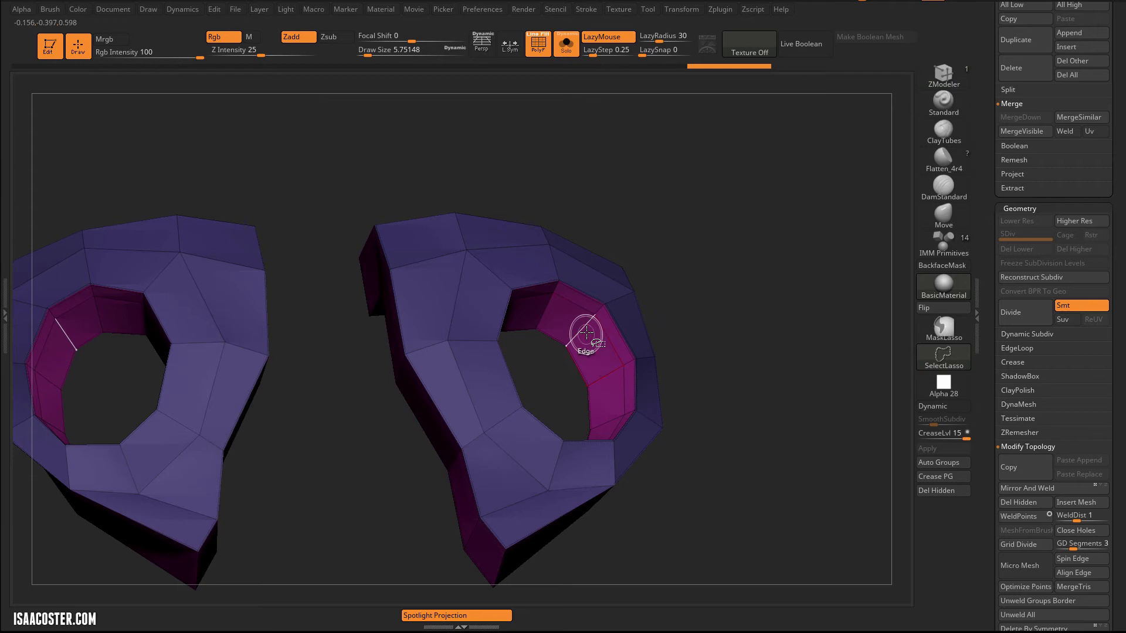
ctrl+shift+click(585, 327)
ctrl+shift+click(752, 346)
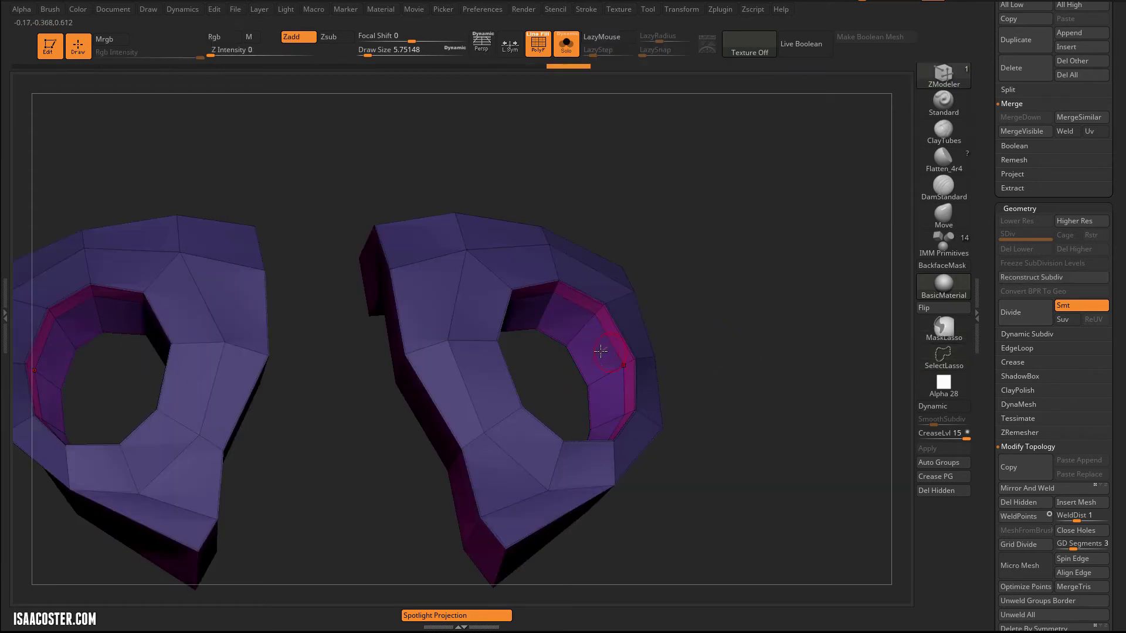
Insert an edge loop on the front face around each eye opening and add the narrow strip to the rim's polygroup
key(space)
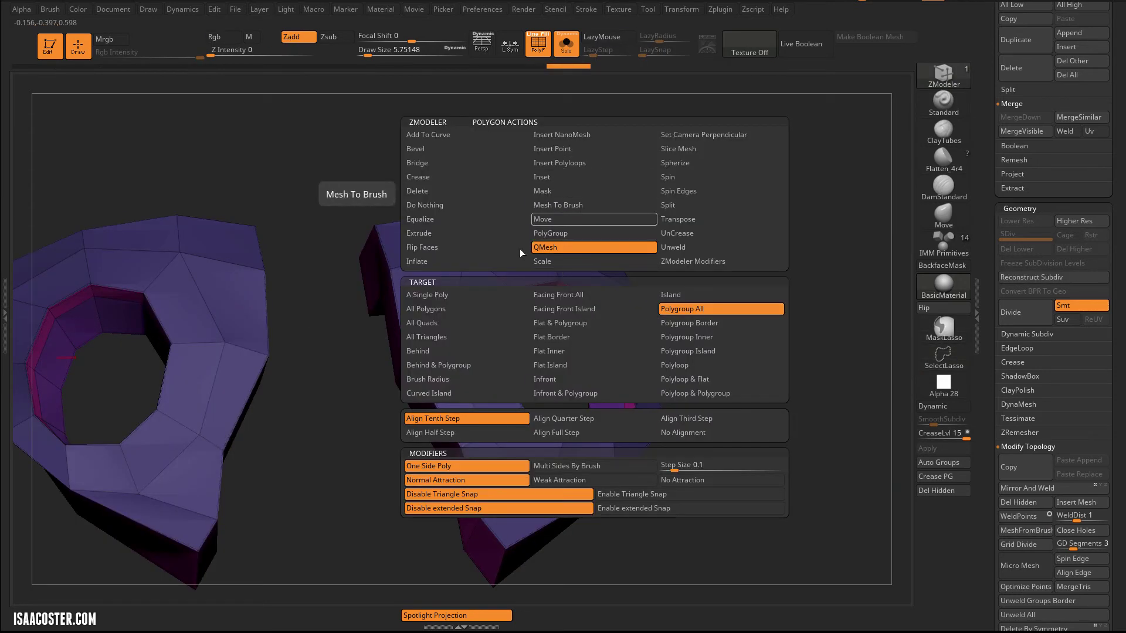
drag(768, 241, 687, 239)
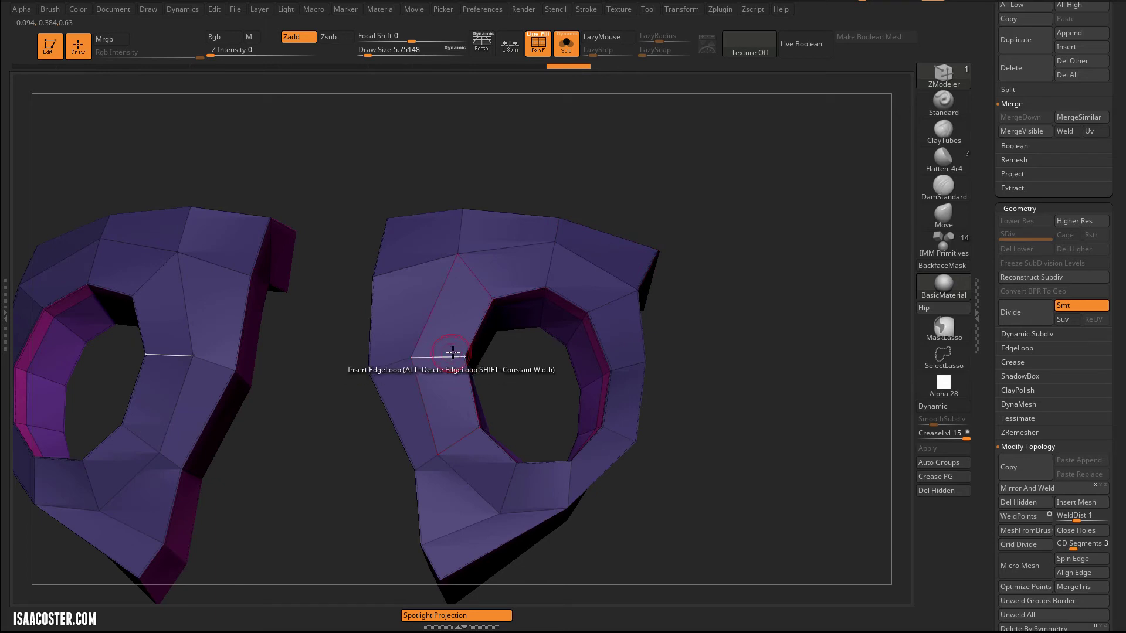
click(452, 354)
drag(512, 298, 531, 289)
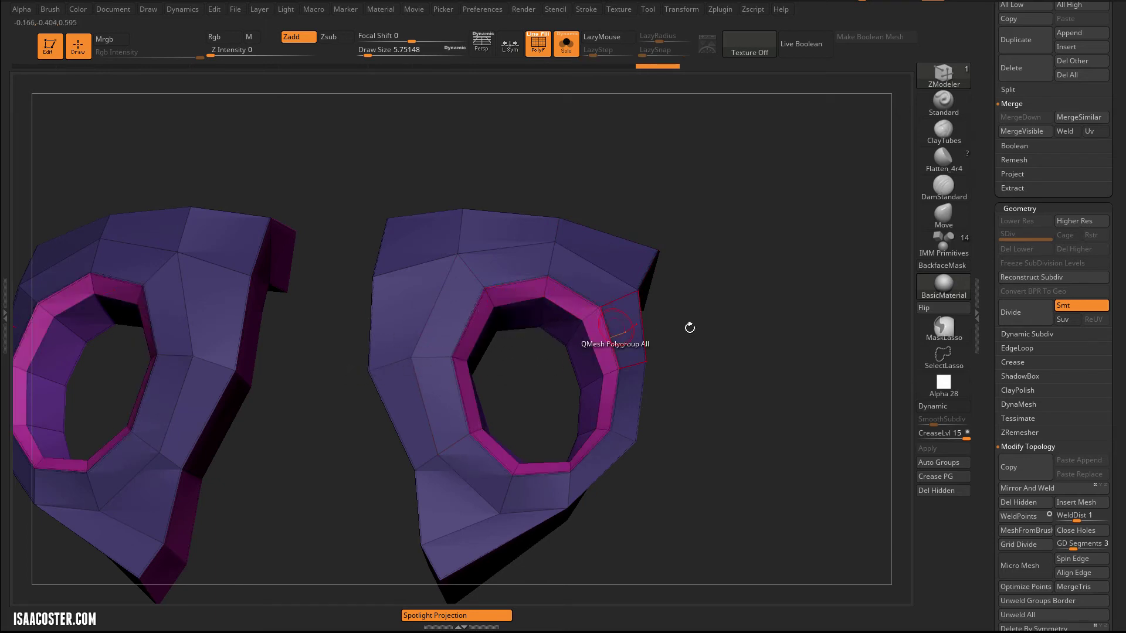
Turn on dynamic subdivision for the eye plates and crease their edges along the polygroup borders
drag(690, 327, 685, 299)
key(d)
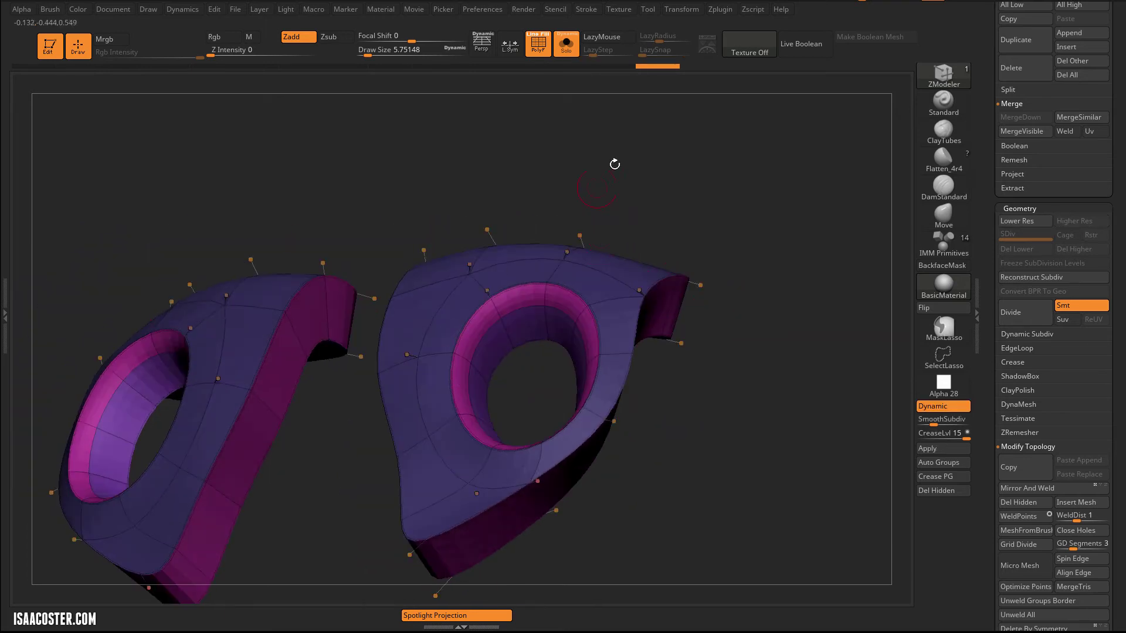
click(947, 477)
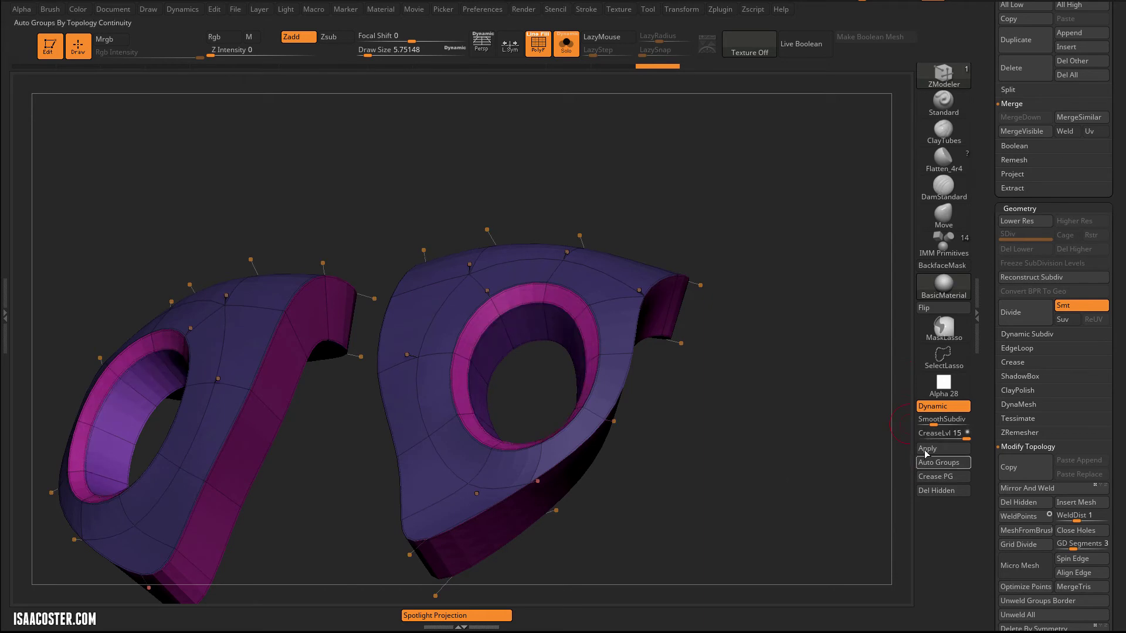
mouse_move(770, 273)
mouse_down()
mouse_move(837, 286)
mouse_move(765, 262)
mouse_up()
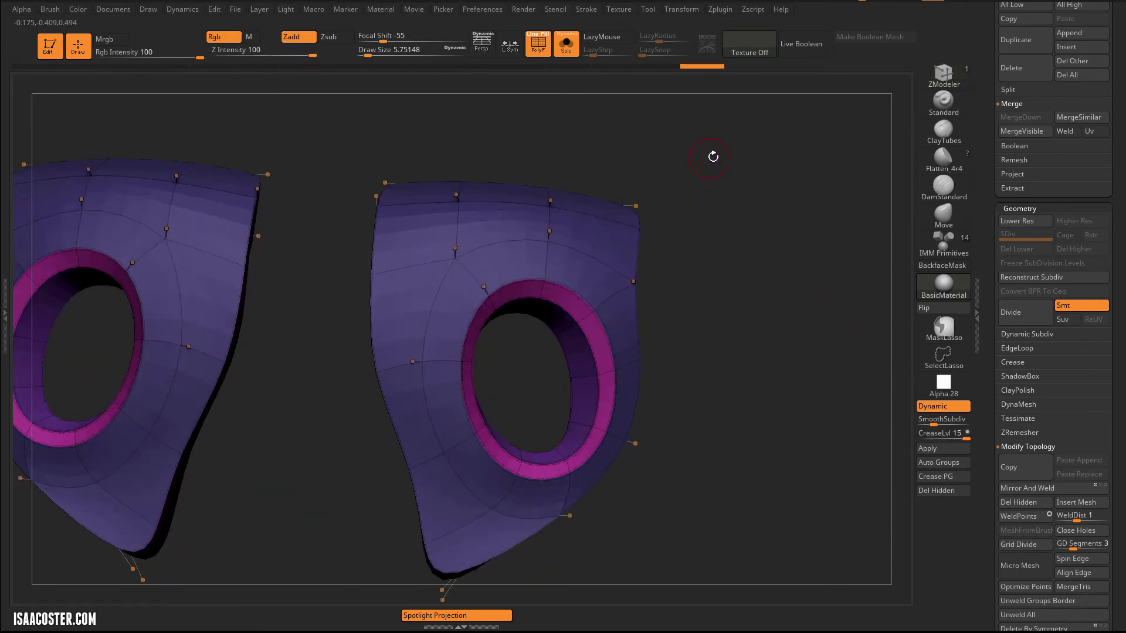
Compare the eye plates with and without smoothing, and examine how they fit against the full head
drag(714, 156, 719, 151)
key(shift+f)
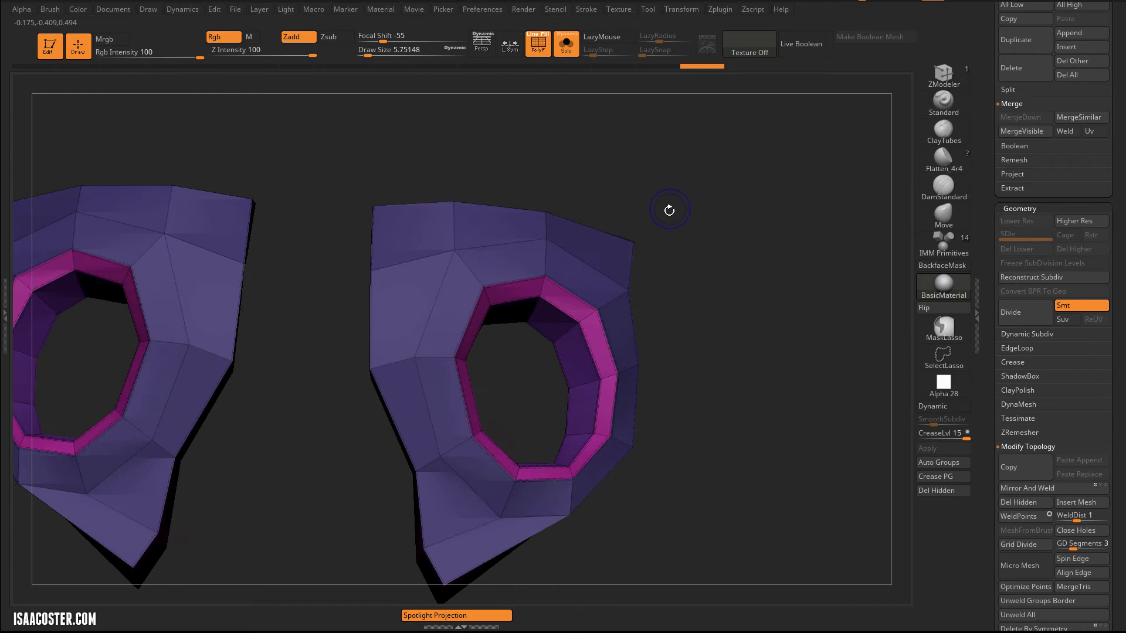
drag(672, 208, 681, 209)
key(d)
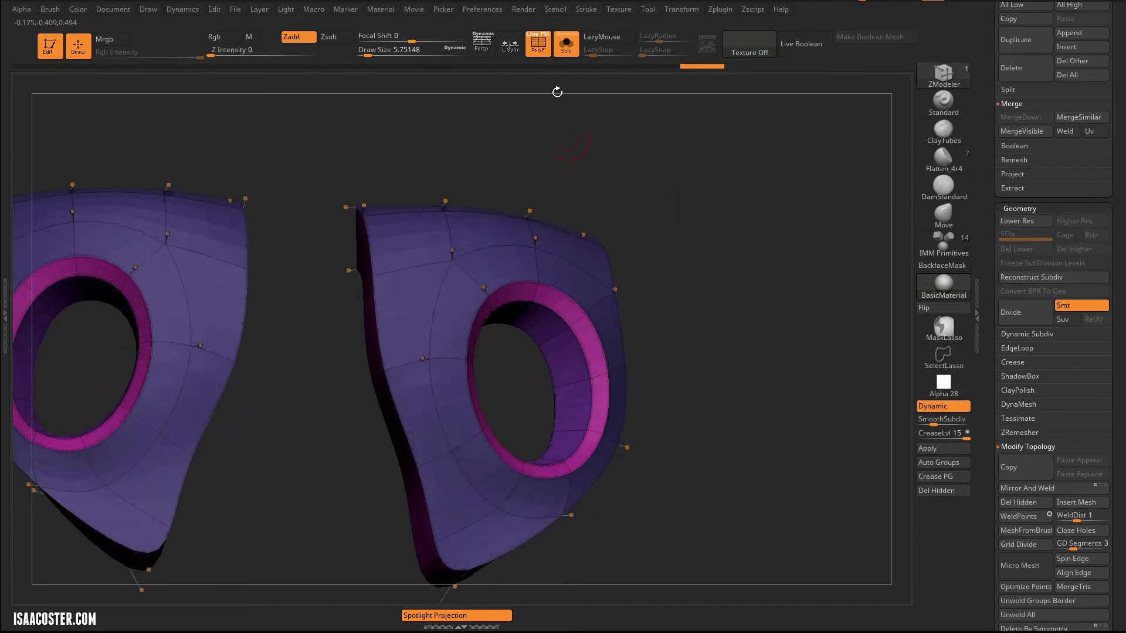
click(568, 48)
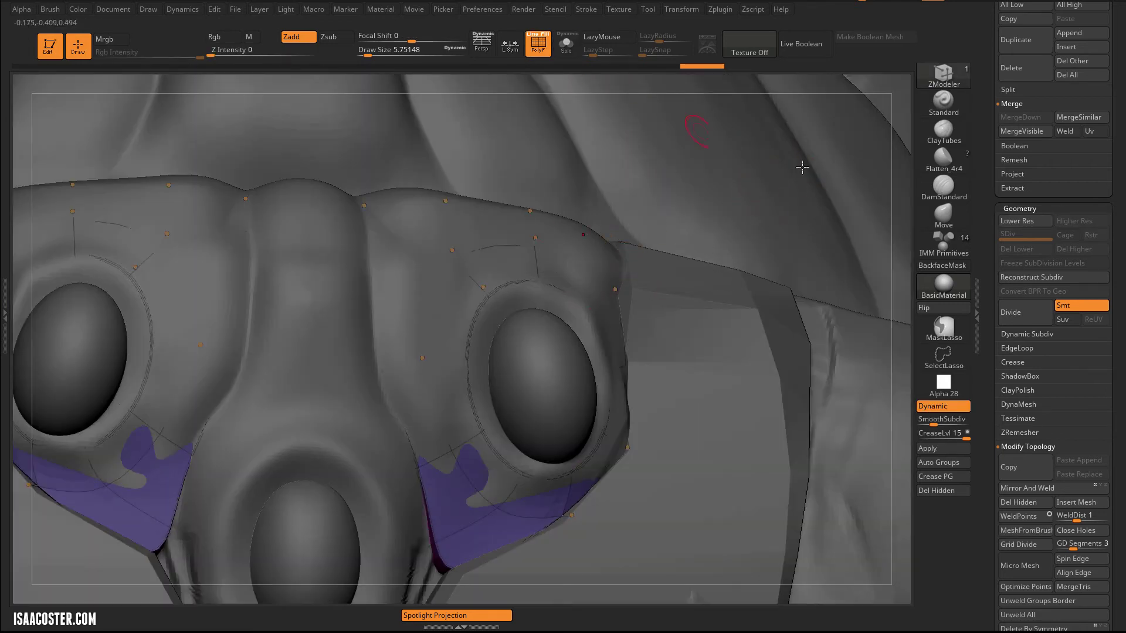
key(f)
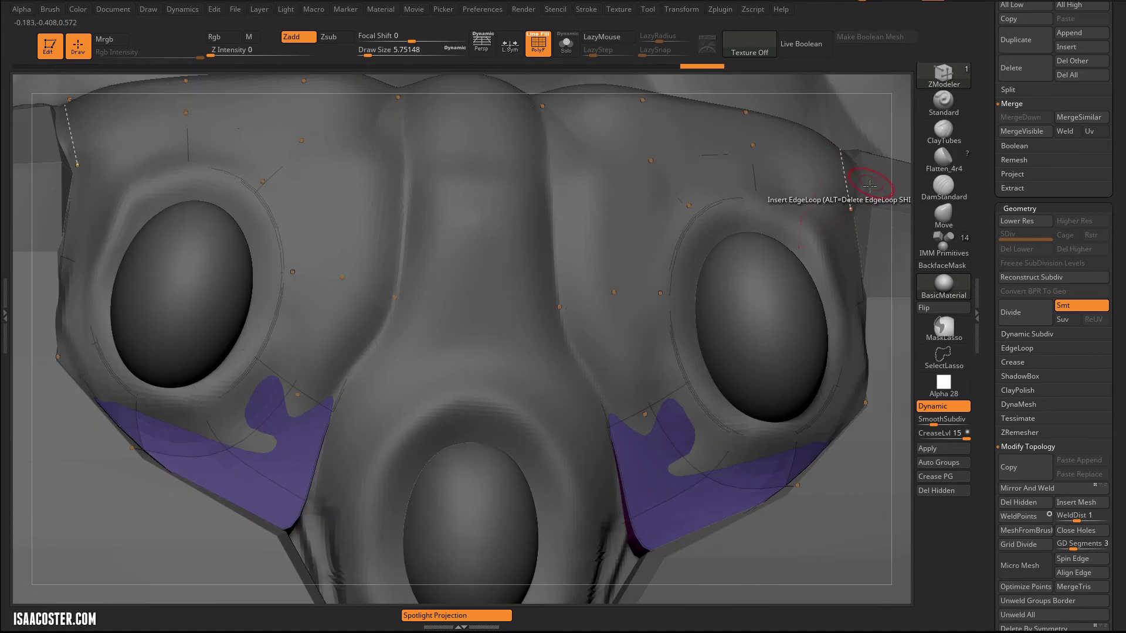
key(f)
drag(857, 202, 835, 324)
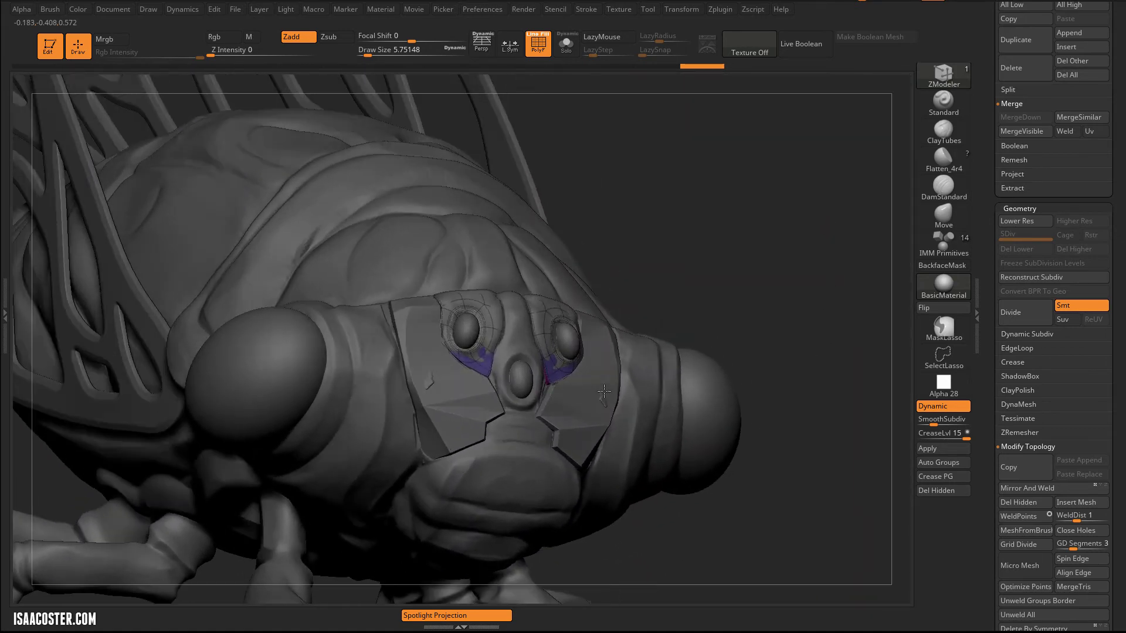
Turn on dynamic subdivision for the PM3D_ZSphere1_2 face plates, hide the polyframe, and reselect the eye plate subtool
alt+click(563, 411)
key(d)
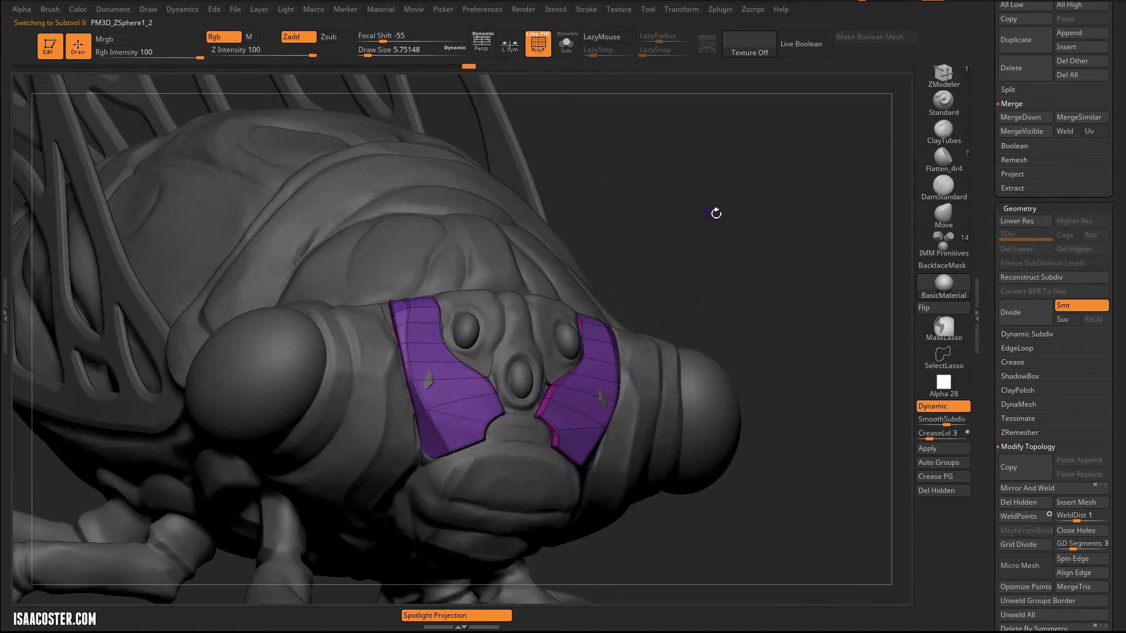
key(shift+f)
drag(716, 214, 745, 267)
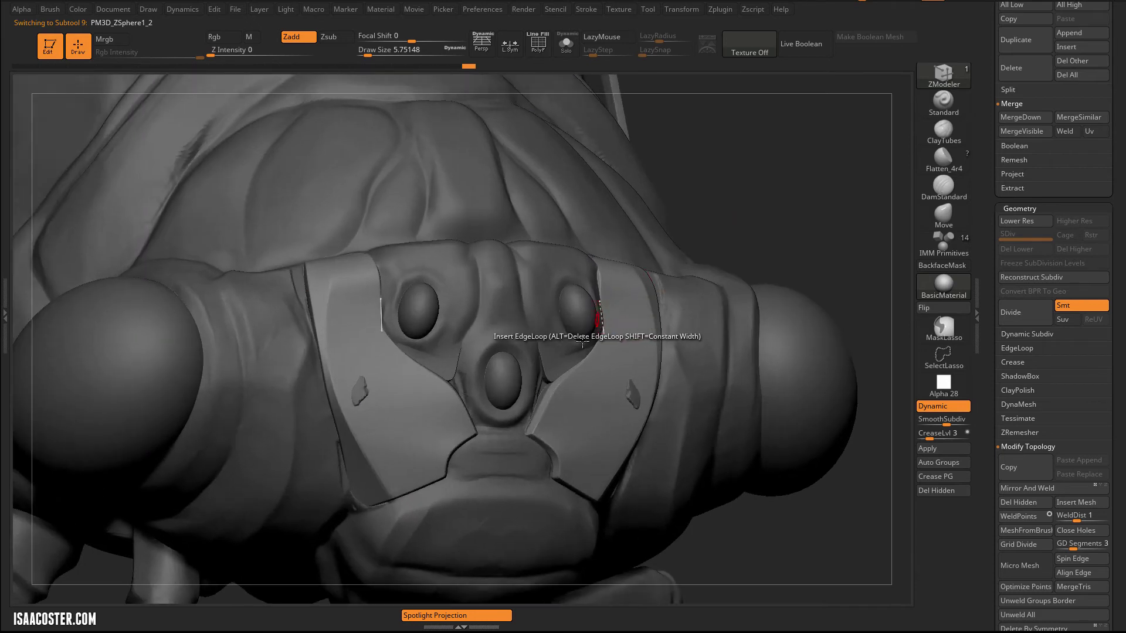
alt+click(542, 372)
drag(749, 188, 832, 120)
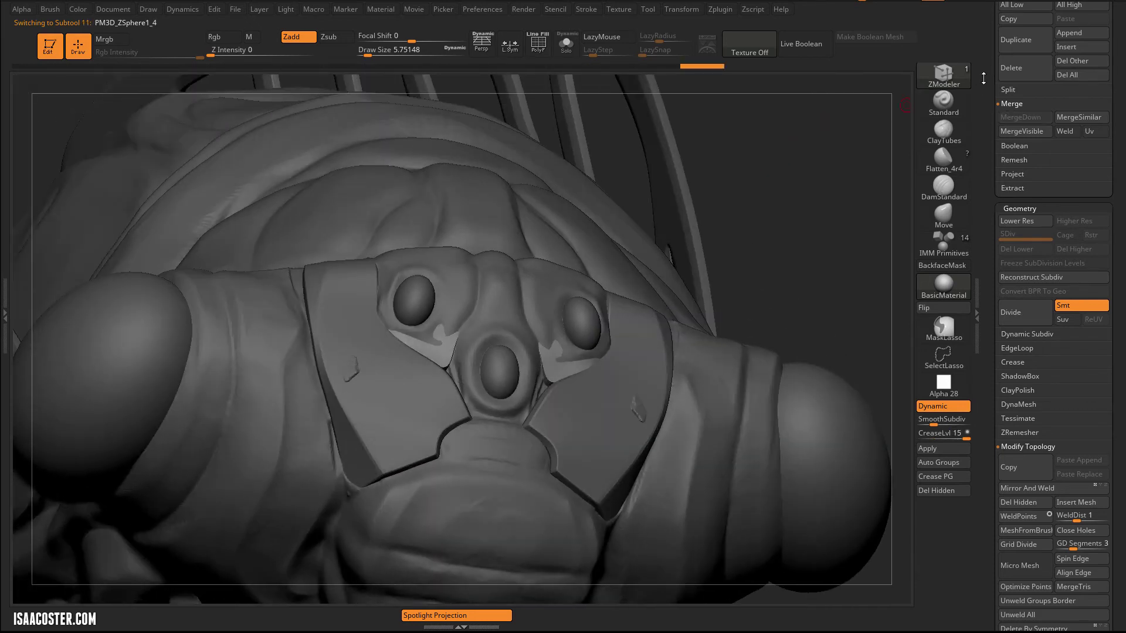
Select the PM3D_ZSphere1_2 face plates and move them one place down in the subtool order, below ZSphere1
drag(983, 78, 983, 214)
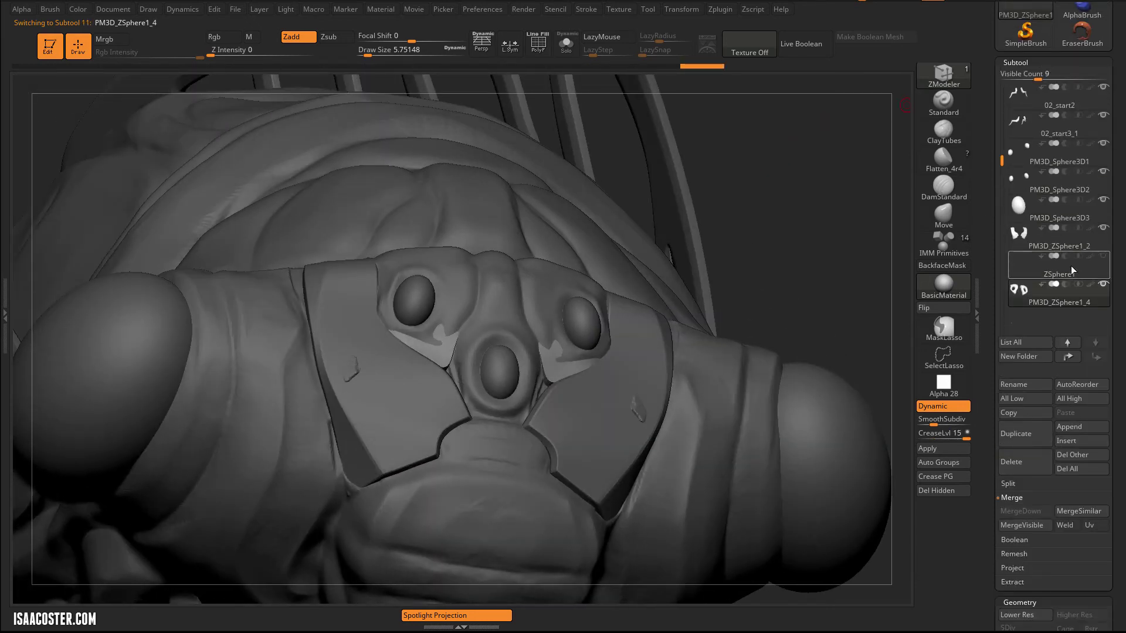
click(1032, 241)
click(1090, 360)
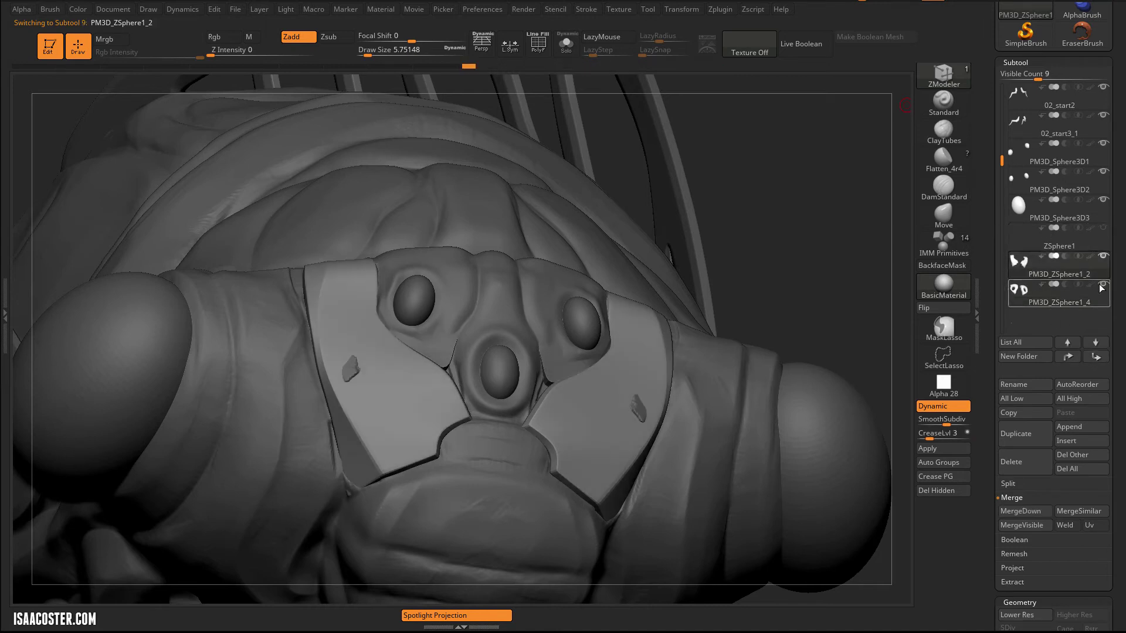
Carve down the 07_start head surface around the small eyes and along the brow with ClayTubes, exposing the eye plates
drag(784, 211, 724, 234)
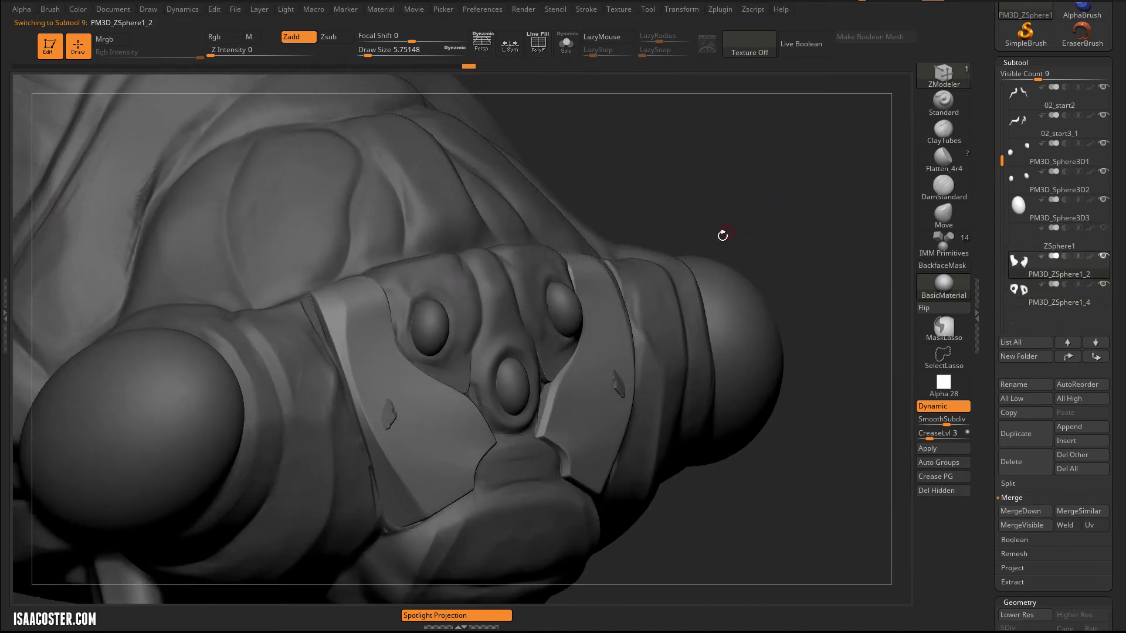
alt+click(520, 276)
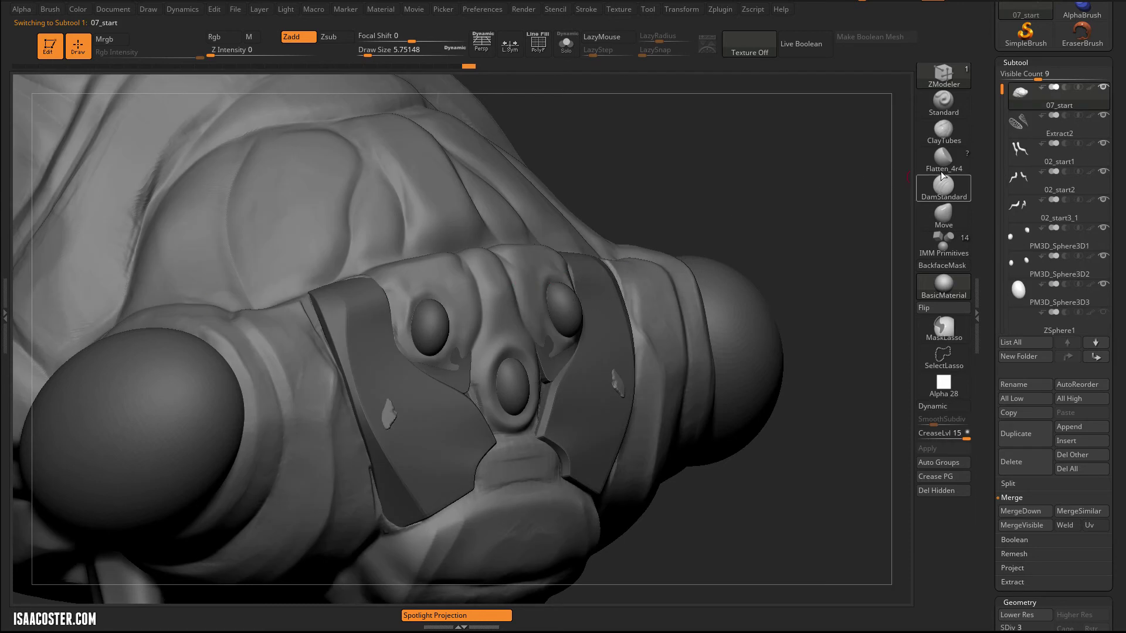
click(945, 134)
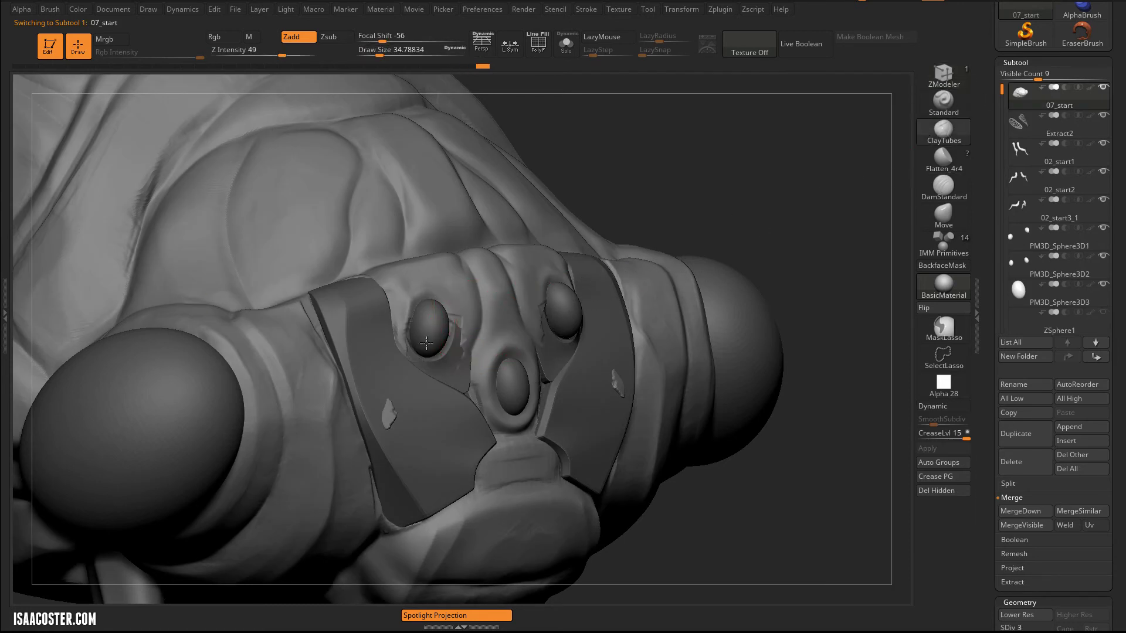
mouse_move(433, 314)
mouse_down()
mouse_move(453, 302)
mouse_move(460, 326)
mouse_up()
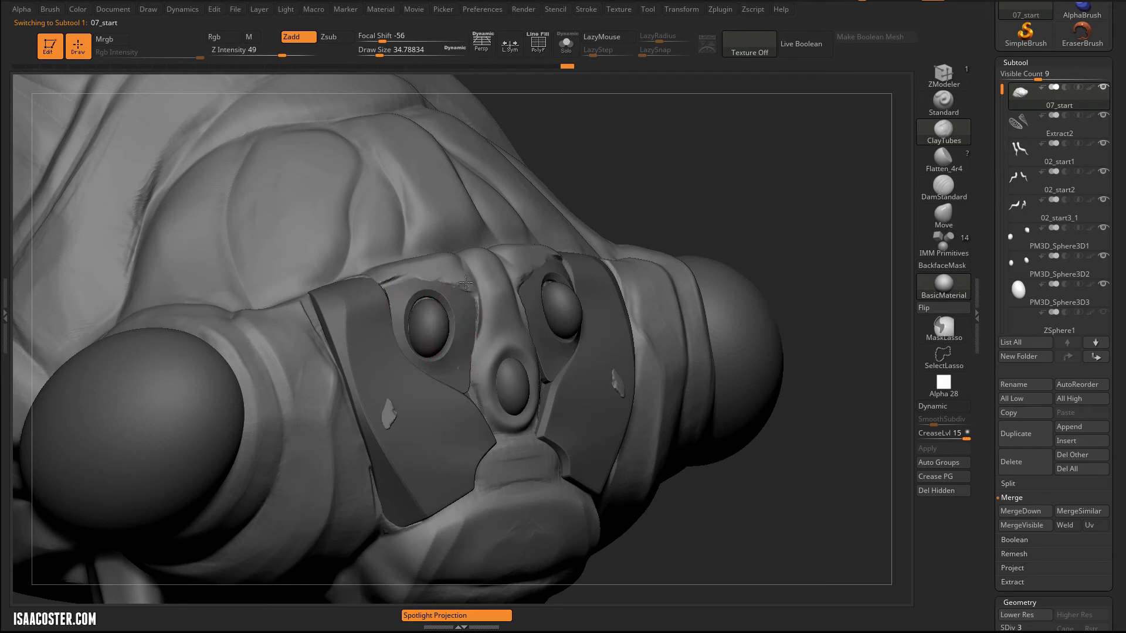
drag(458, 274, 436, 274)
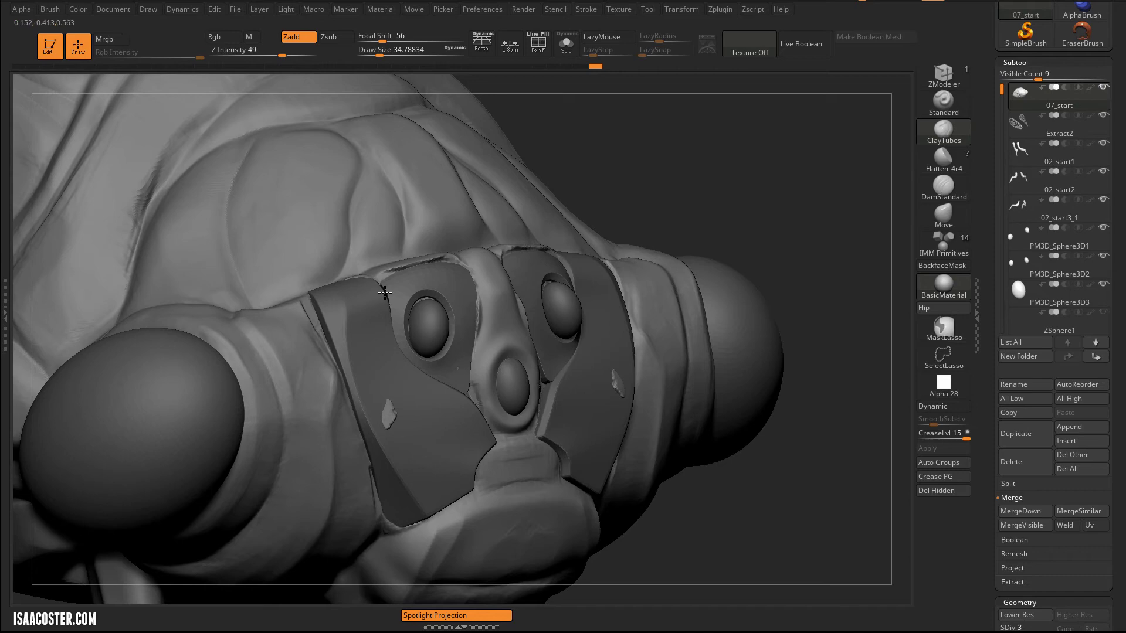
drag(725, 196, 719, 305)
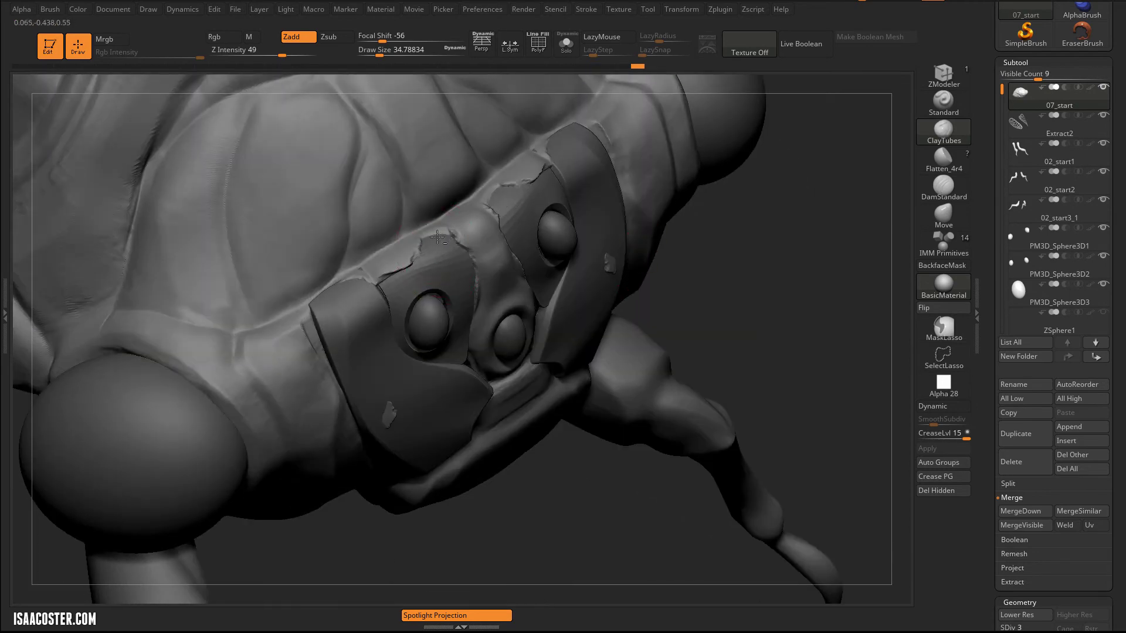
drag(426, 237, 374, 272)
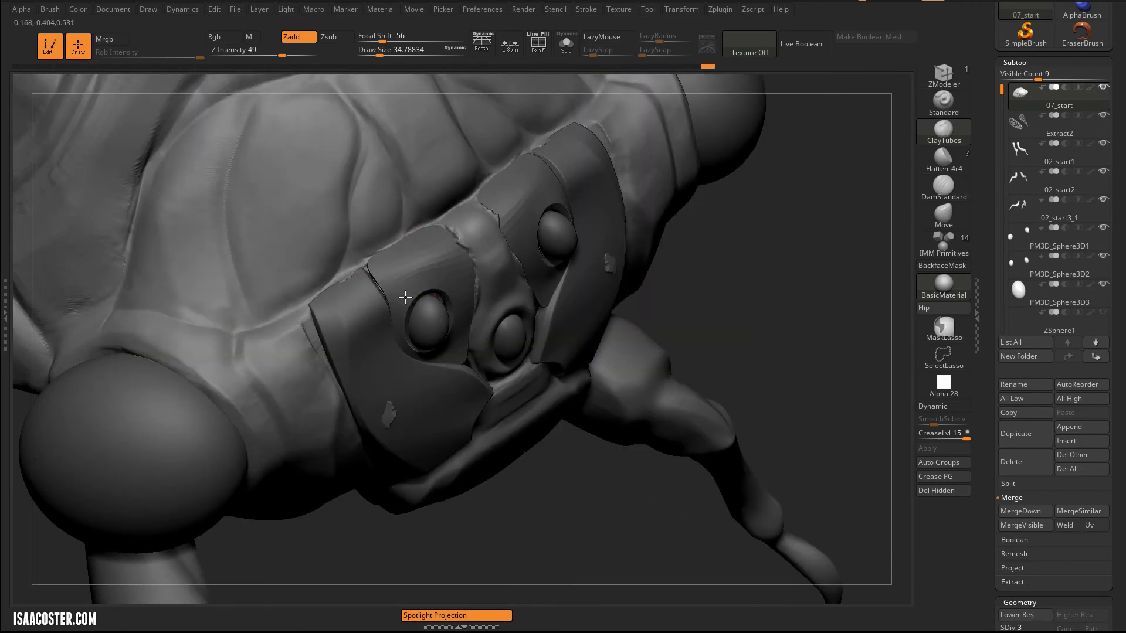
drag(762, 285, 423, 264)
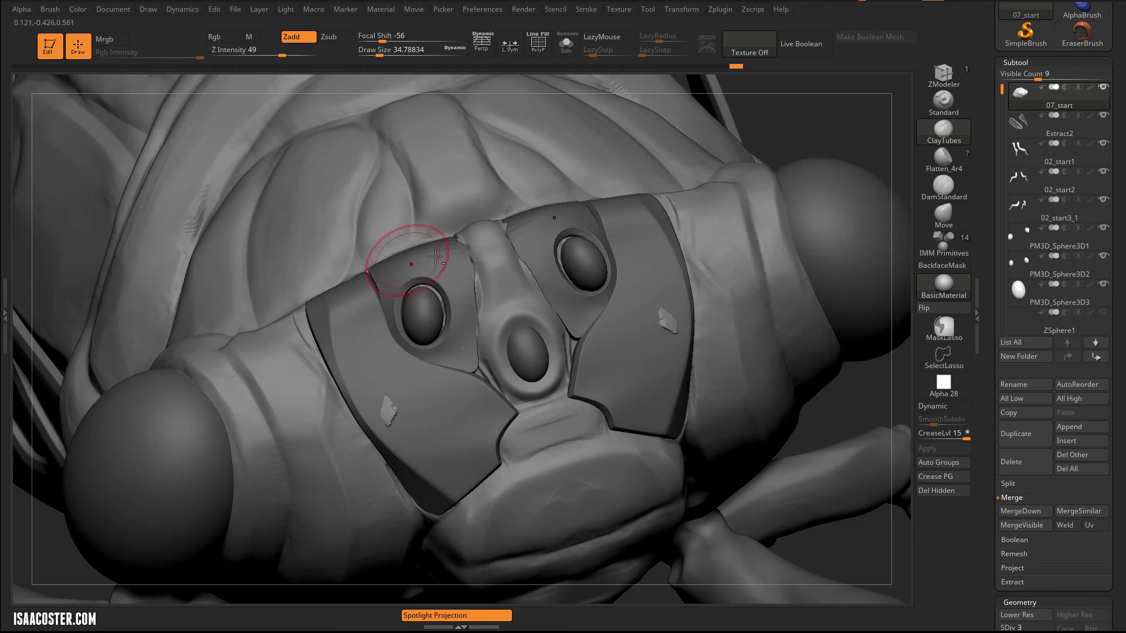
Reshape the PM3D_ZSphere1_4 eye plates around the eye openings and at their lower inner corners with the Move brush
alt+click(577, 240)
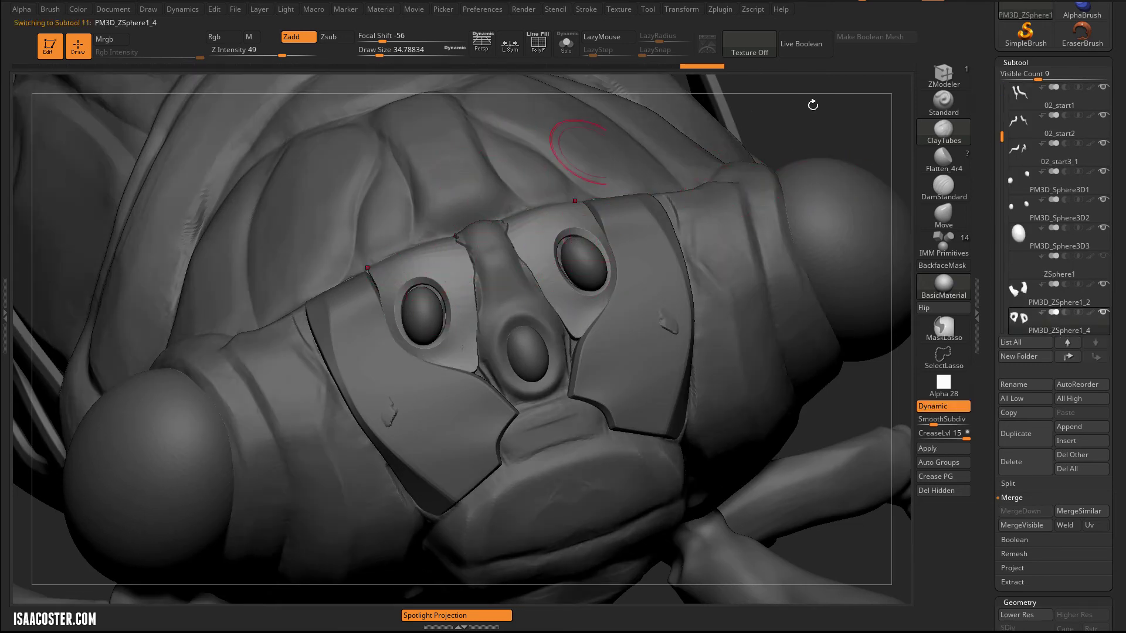
drag(813, 105, 794, 129)
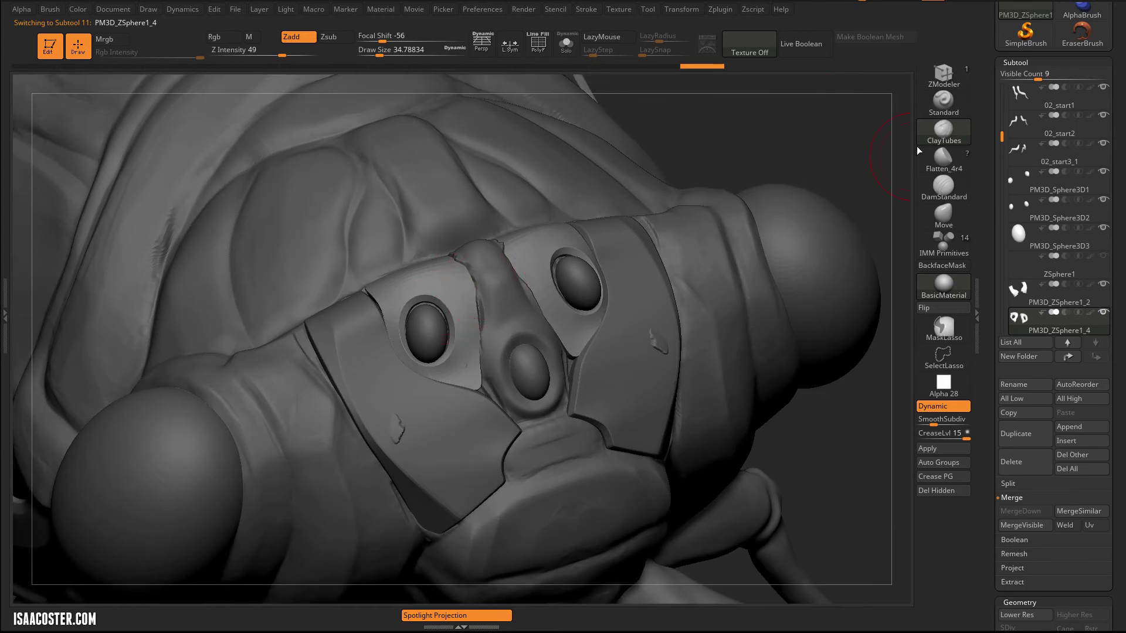
click(944, 226)
key(s)
drag(442, 302, 447, 303)
drag(457, 343, 458, 356)
key(s)
drag(483, 384, 487, 396)
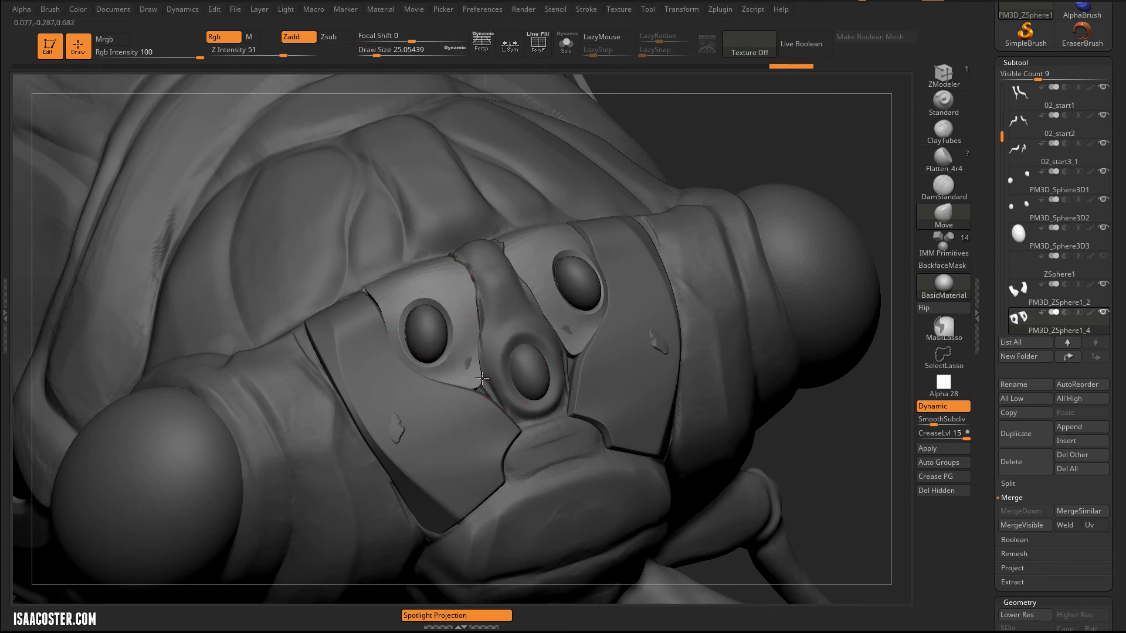
Adjust the eye plates' upper outer areas and the adjoining inner edges of the face plates with the Move brush
right_drag(647, 397, 572, 283)
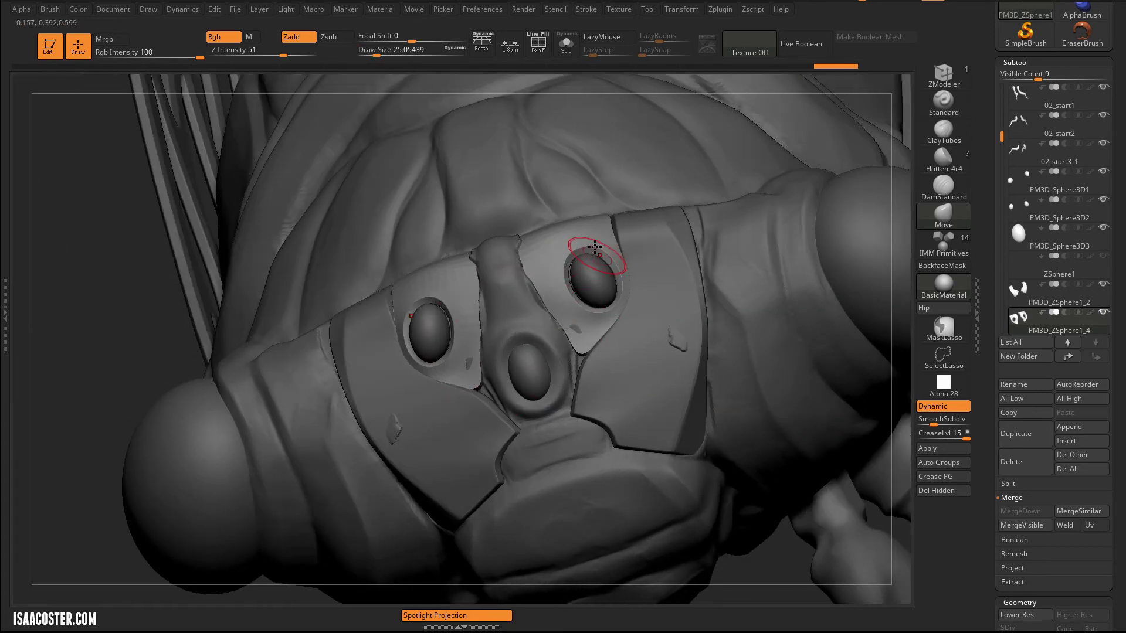
mouse_move(170, 291)
right_down()
mouse_move(652, 194)
mouse_move(235, 219)
mouse_move(169, 241)
mouse_move(168, 261)
mouse_move(304, 281)
right_up()
right_drag(86, 235, 352, 241)
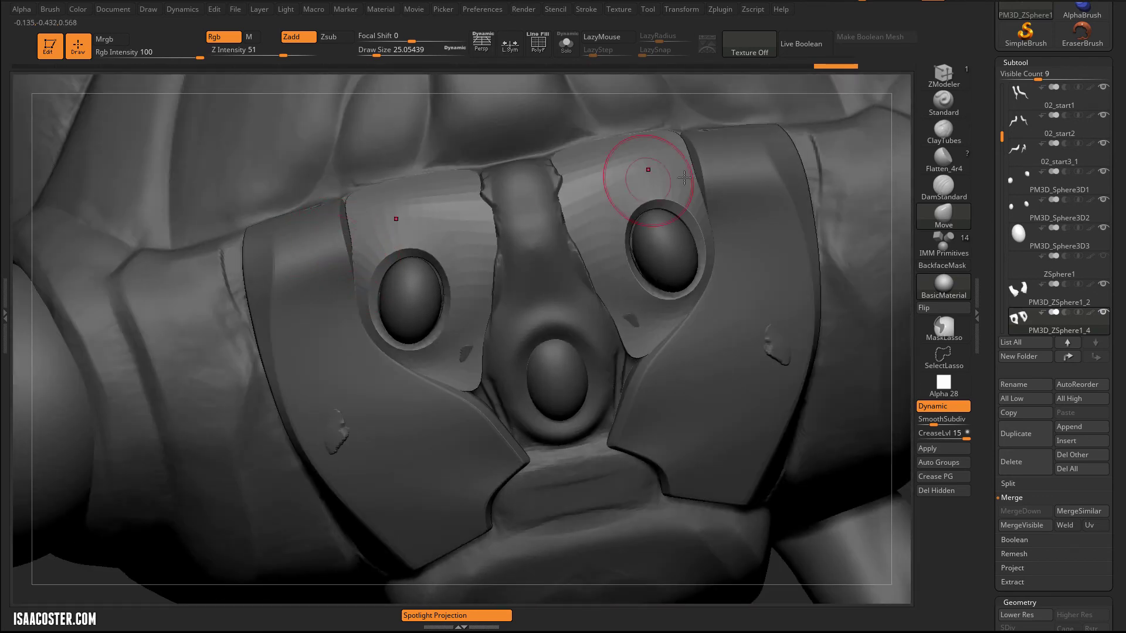
key(s)
drag(689, 183, 693, 184)
key(s)
mouse_move(744, 257)
mouse_down()
mouse_move(755, 258)
mouse_move(716, 264)
mouse_up()
alt+click(711, 267)
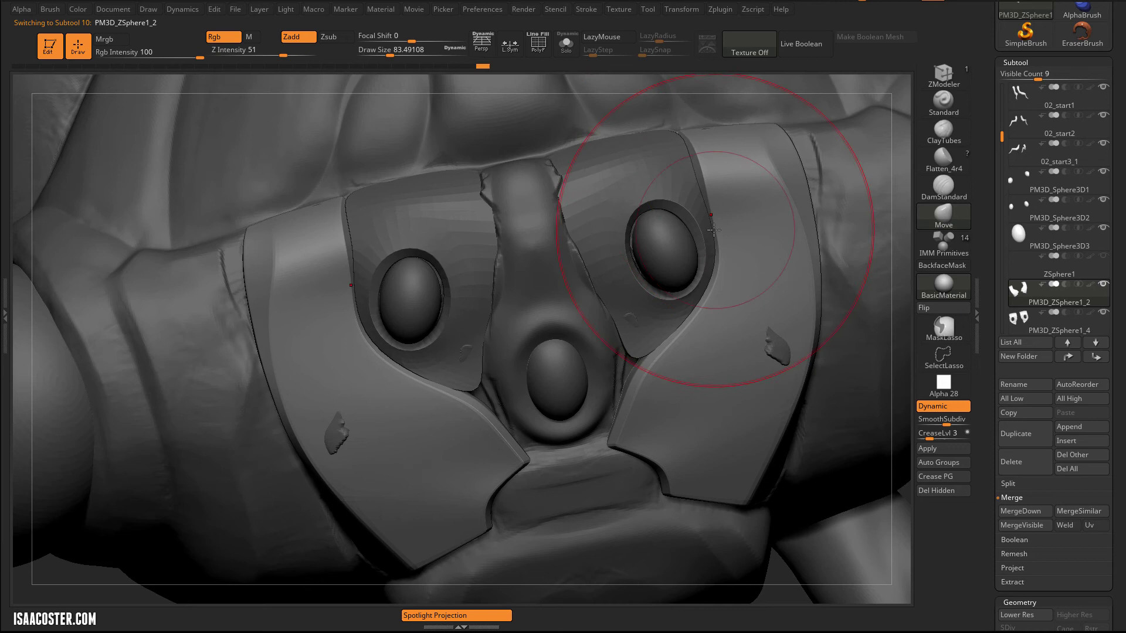
drag(713, 229, 706, 222)
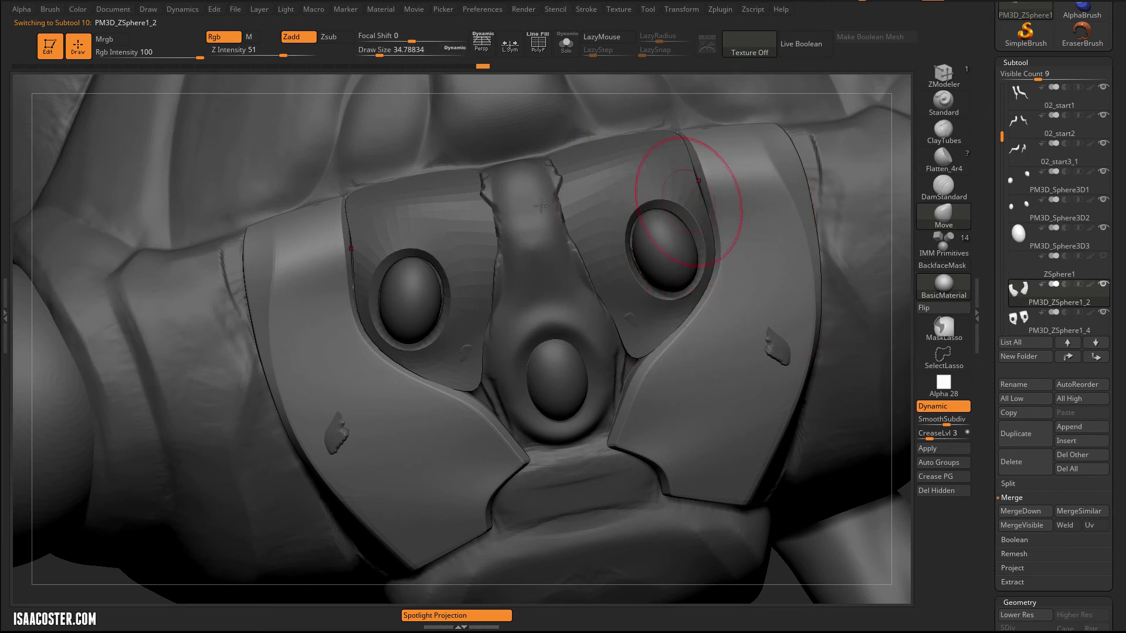
Raise the eye plates' smooth subdivision and set their crease level to 3
alt+click(390, 244)
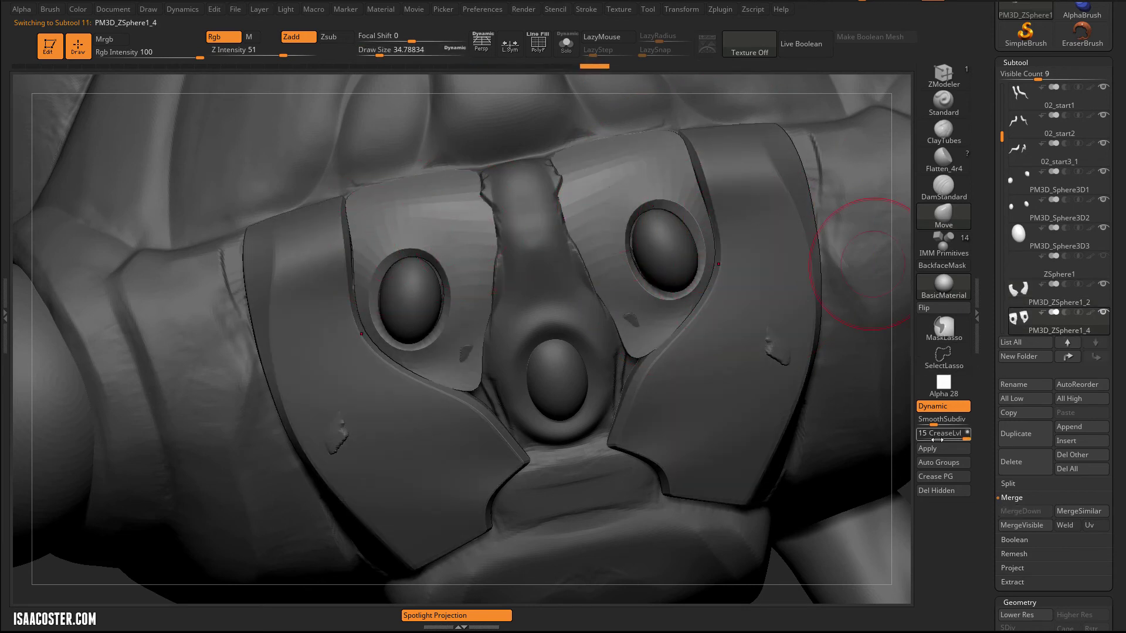
click(944, 422)
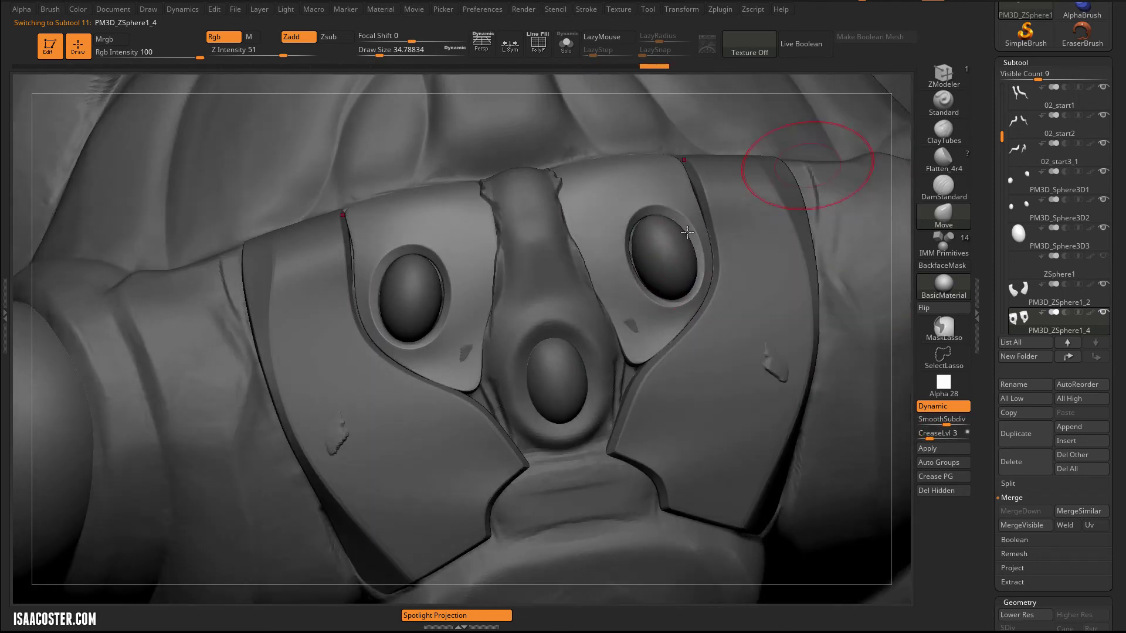
Trim the ragged head surface along the central ridge and where it pokes through the plates, using ClayTubes on 07_start
alt+click(535, 264)
key(s)
drag(535, 267, 523, 267)
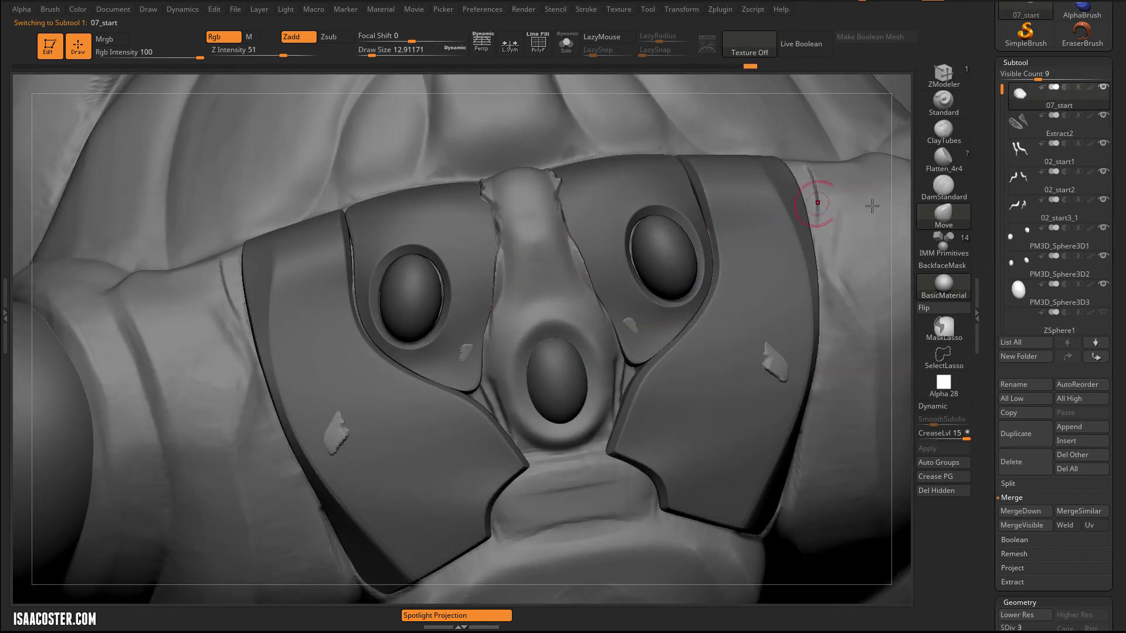
click(950, 129)
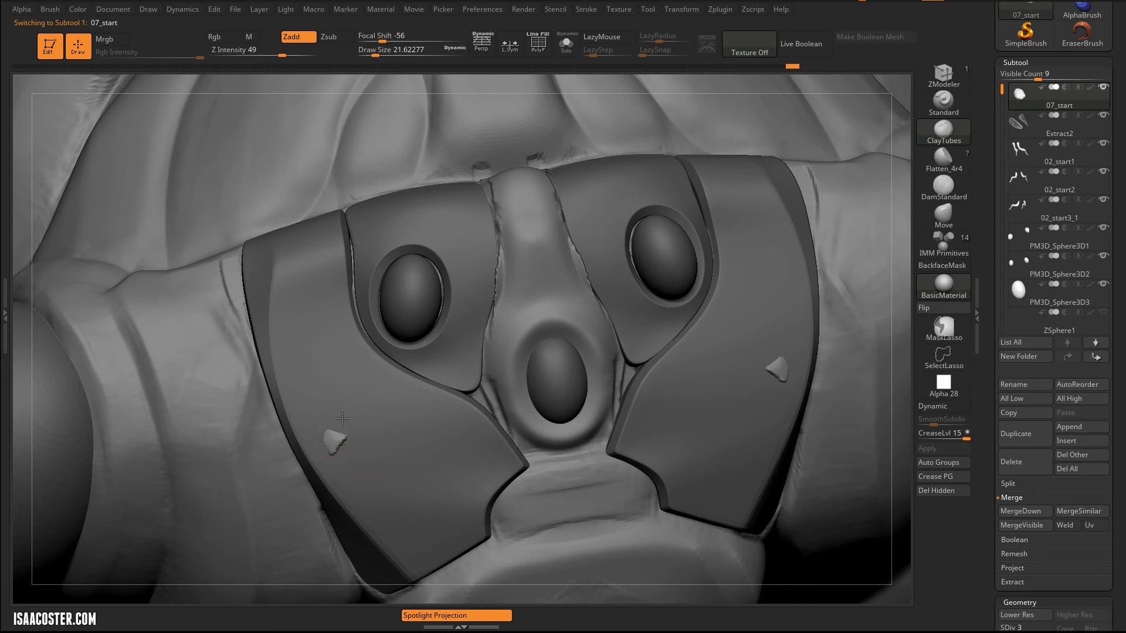
Refine the eye plates' fit against the head and face plates from several sides with a Move brush of about 39
alt+click(618, 302)
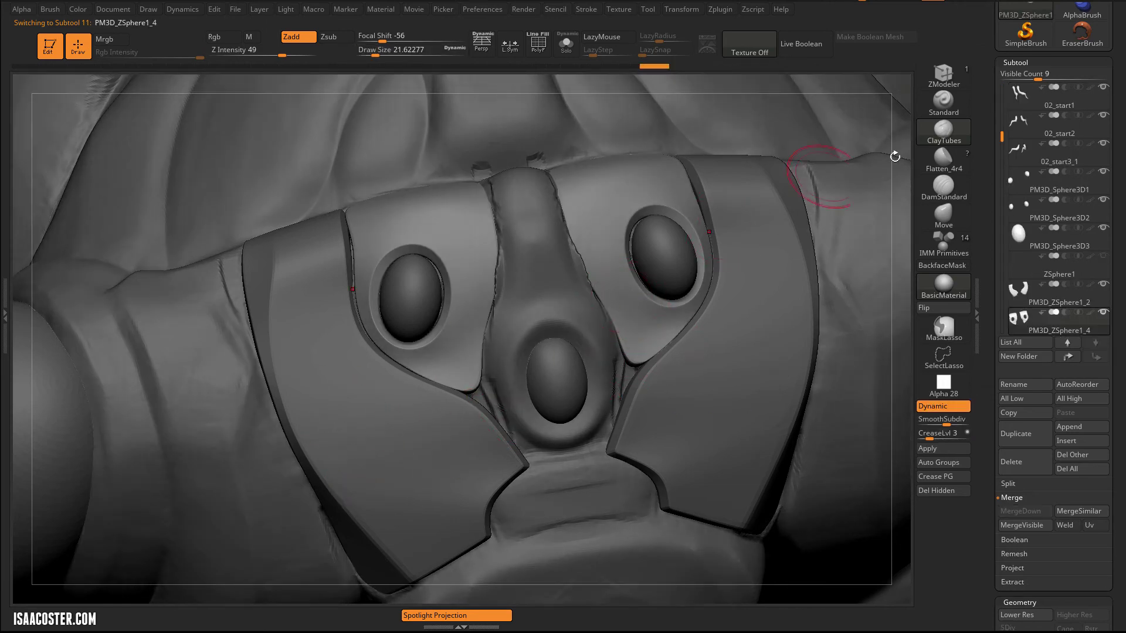
drag(902, 104, 933, 125)
click(948, 211)
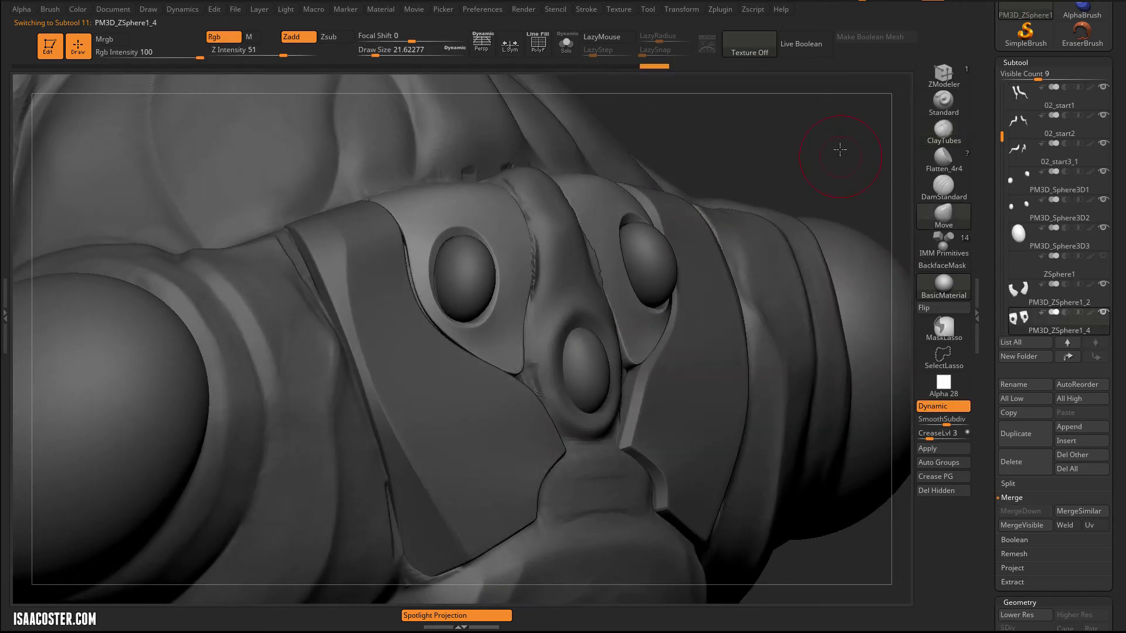
mouse_move(840, 150)
mouse_down()
mouse_move(839, 132)
mouse_move(746, 191)
mouse_up()
key(s)
drag(604, 172, 609, 171)
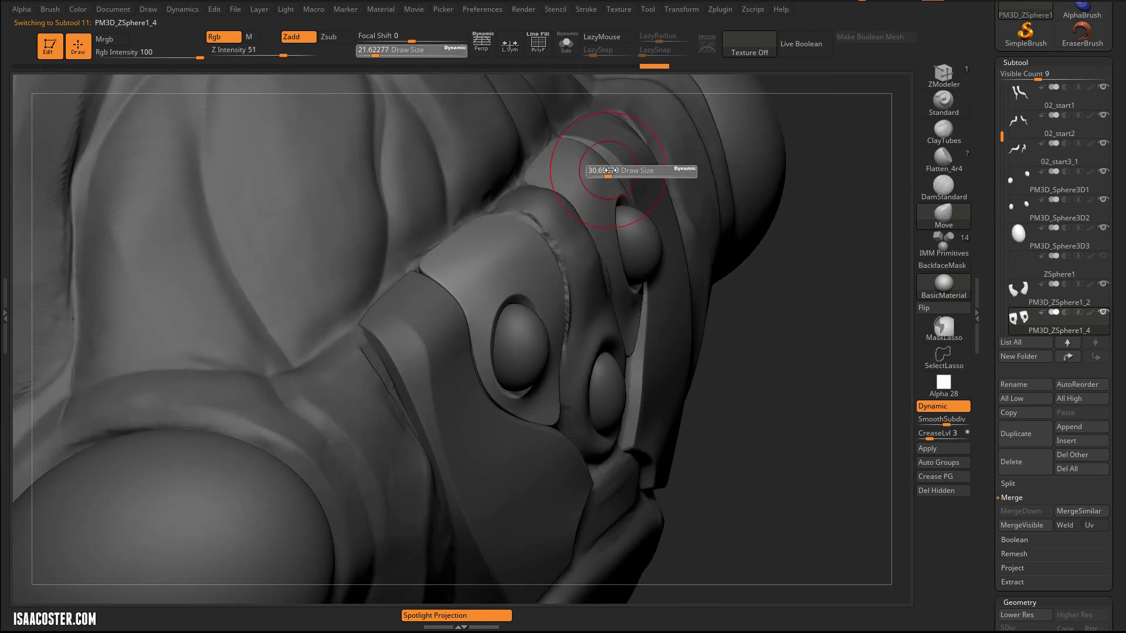
drag(746, 372, 678, 278)
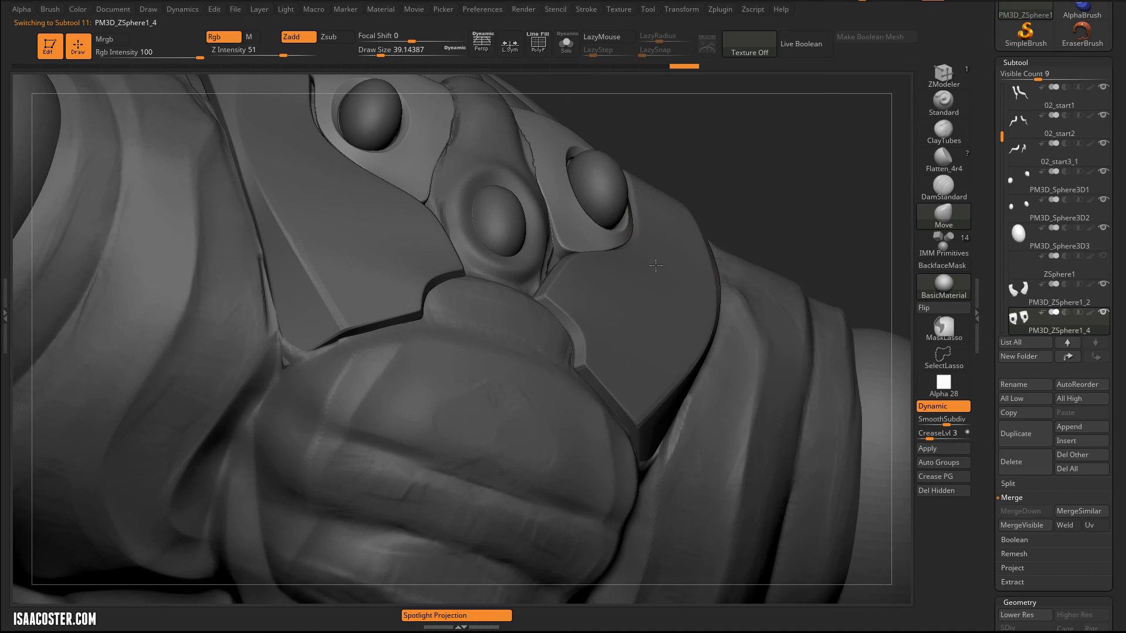
right_drag(650, 268, 676, 214)
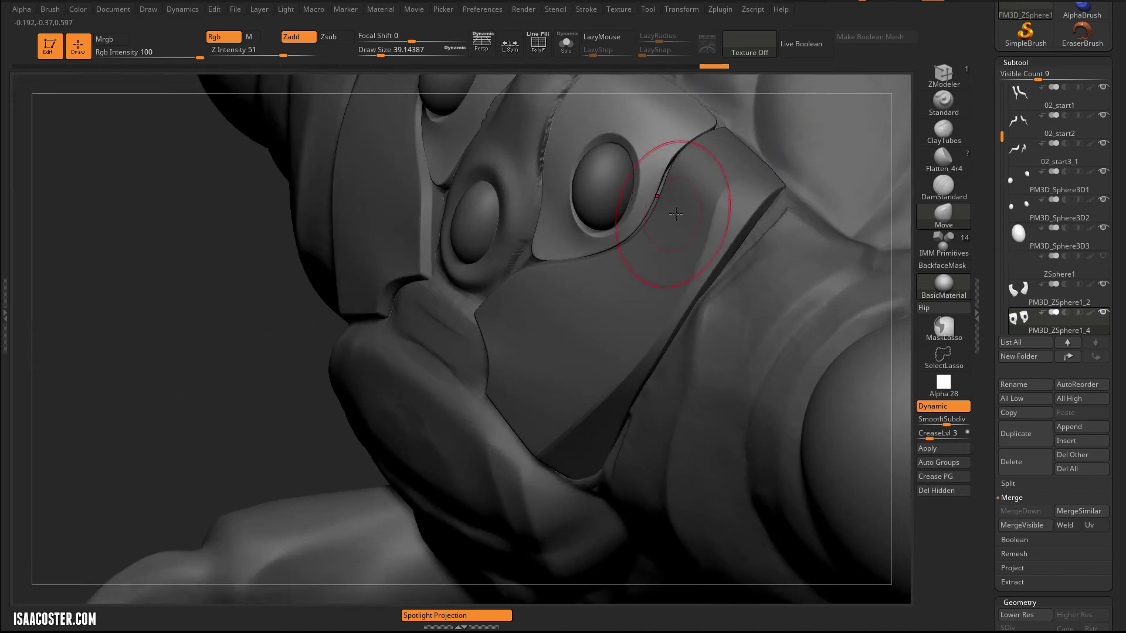
right_drag(163, 364, 359, 208)
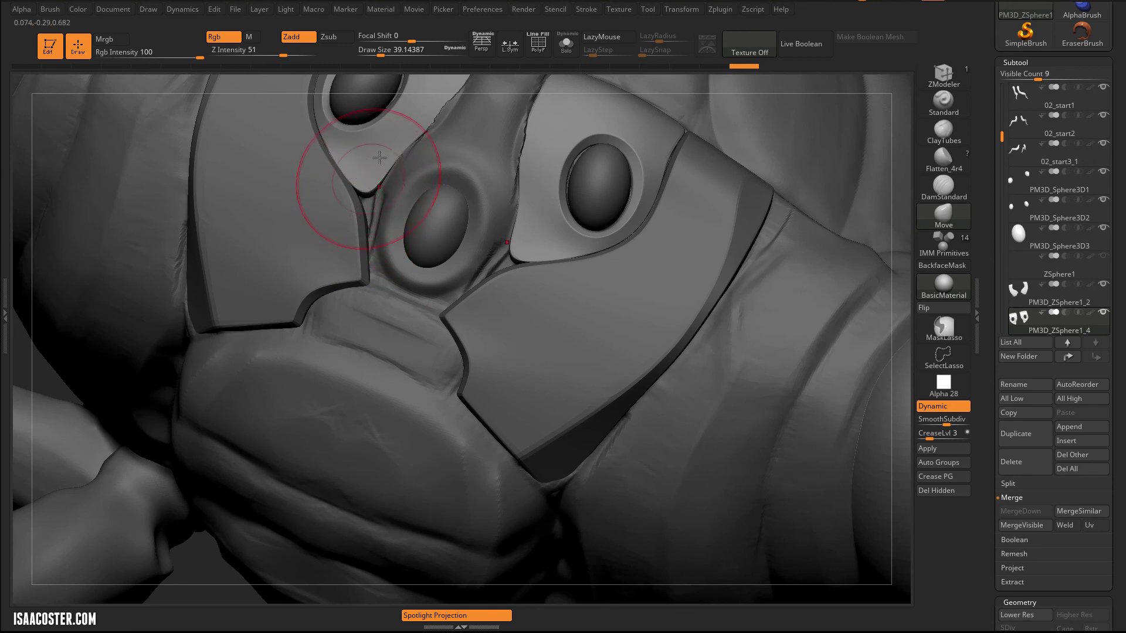
Isolate the eye plates with polyframe shown and dynamic subdivision off, and switch to the ZModeler brush
click(566, 45)
mouse_move(519, 258)
right_down()
mouse_move(467, 299)
mouse_move(496, 292)
right_up()
key(shift+f)
key(shift+d)
key(s)
click(445, 293)
right_drag(745, 167, 775, 150)
click(941, 75)
mouse_move(844, 258)
right_down()
mouse_move(799, 266)
mouse_move(759, 229)
right_up()
Try to insert an edge loop at the lower corner of the eye plates, and undo it
click(465, 250)
key(d)
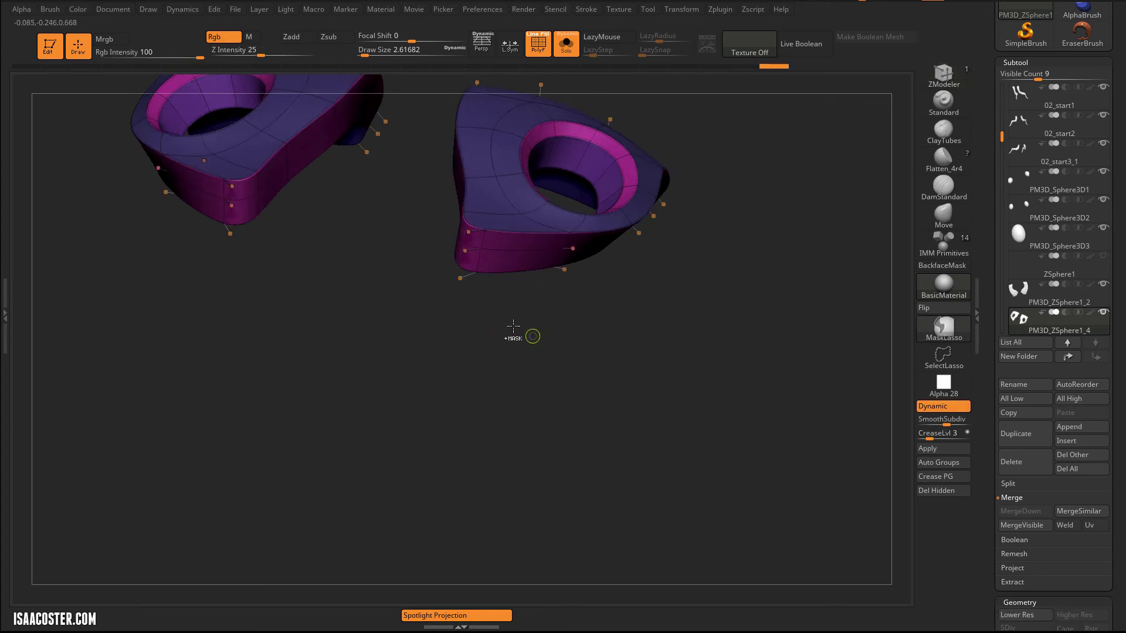
key(ctrl+z)
key(ctrl+z)
Crease the short corner edge at the lower tip of the eye plates with ZModeler, and turn dynamic subdivision back on
key(shift+d)
key(space)
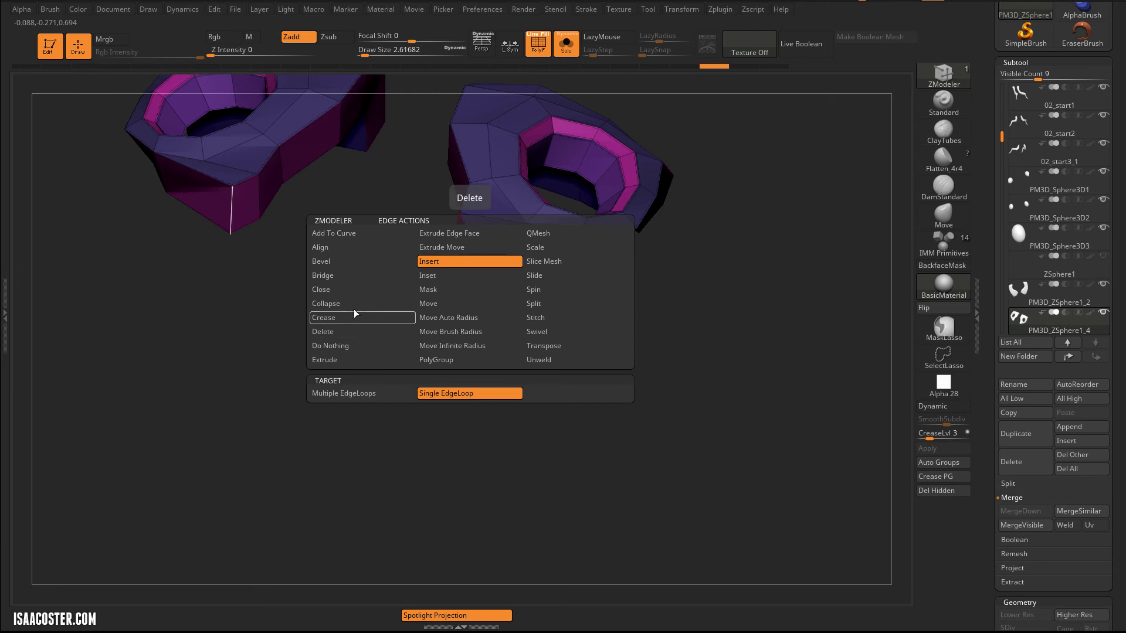
click(366, 317)
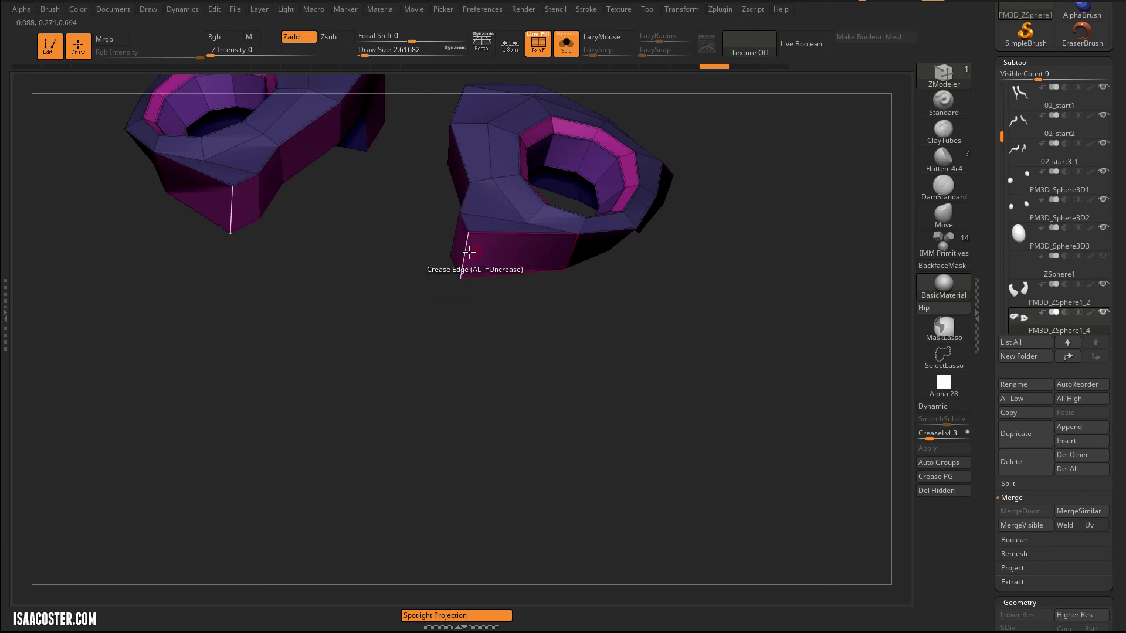
key(d)
key(shift+f)
drag(576, 362, 589, 402)
key(shift+f)
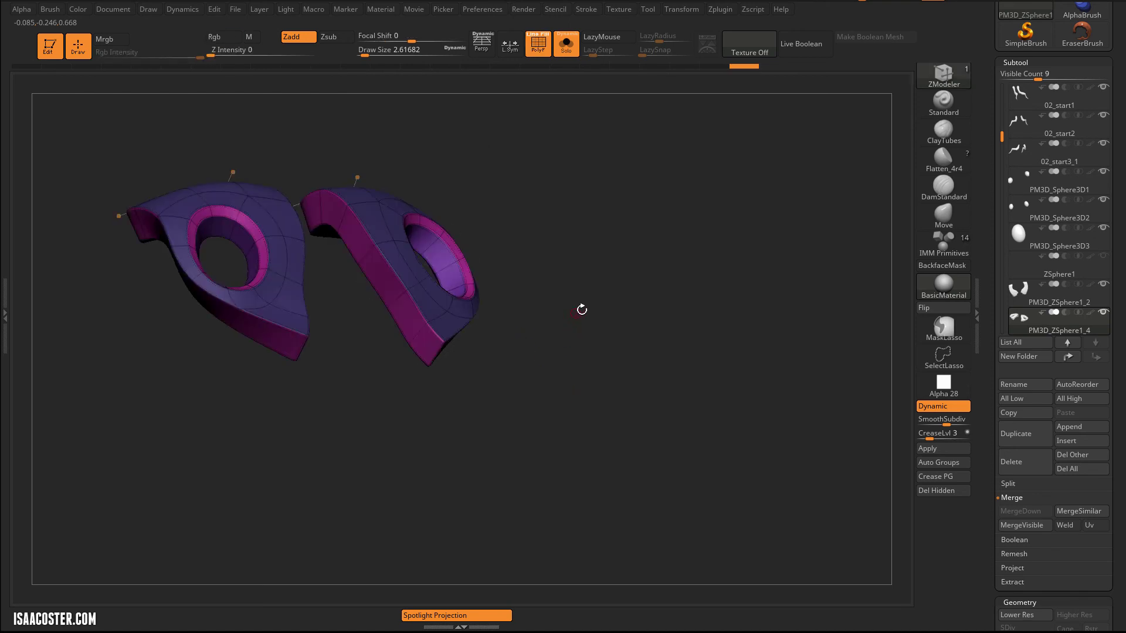
Set the main colour to white (R 255, G 255, B 255) to lighten the display of the eye plates
drag(583, 309, 602, 234)
drag(600, 176, 584, 196)
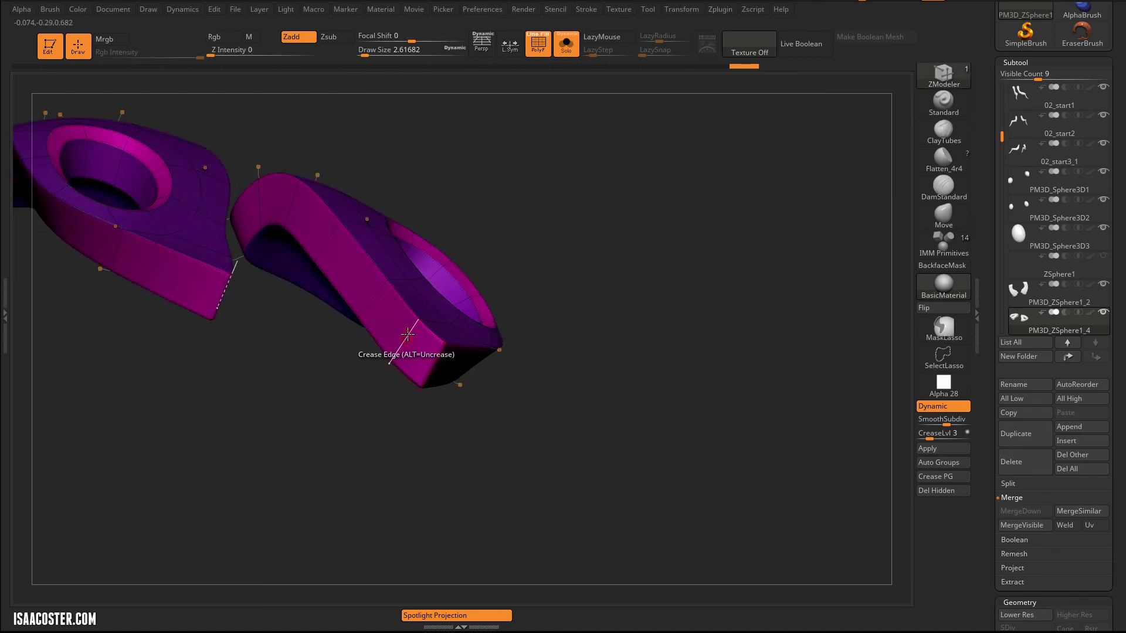
key(space)
click(76, 9)
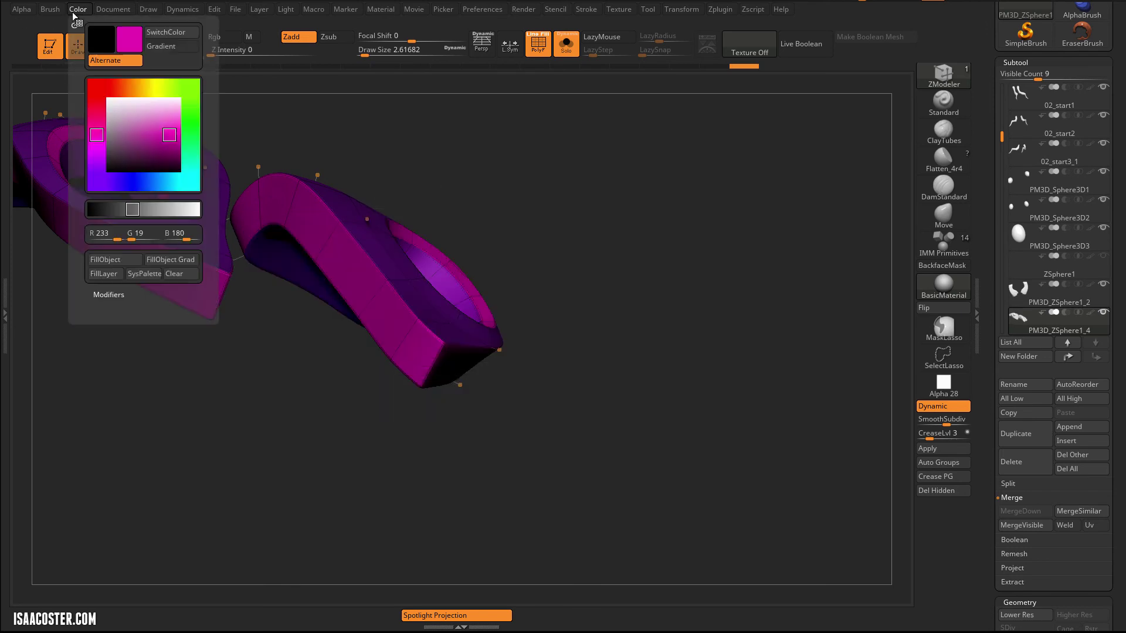
click(118, 119)
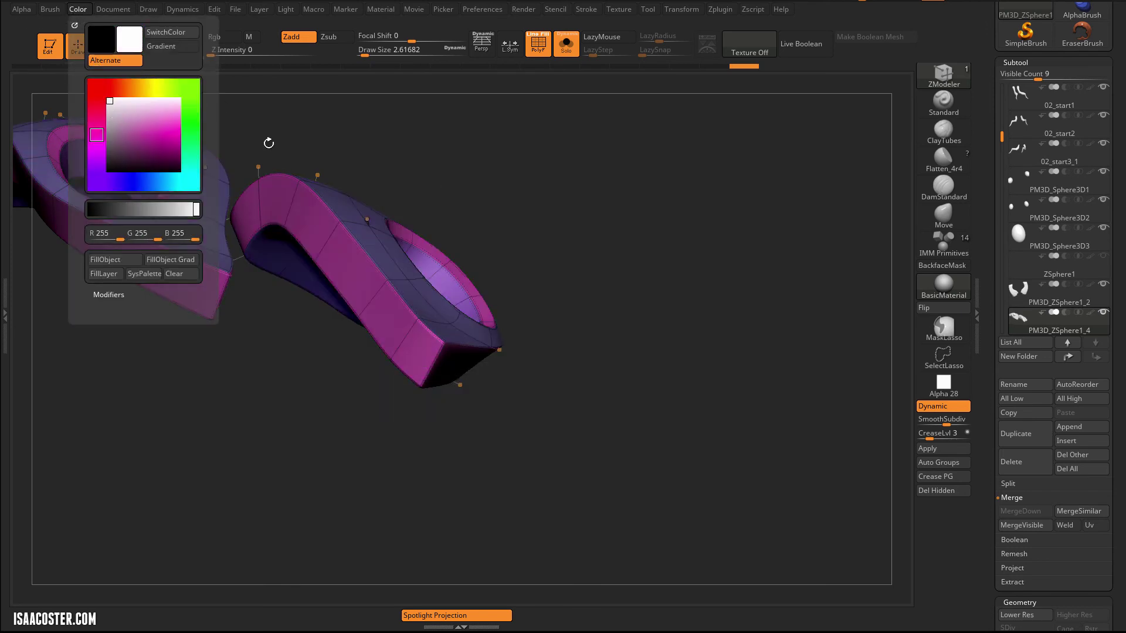
Insert a single edge loop along the eye plates' outer side wall with ZModeler, working with dynamic subdivision off
key(space)
click(402, 332)
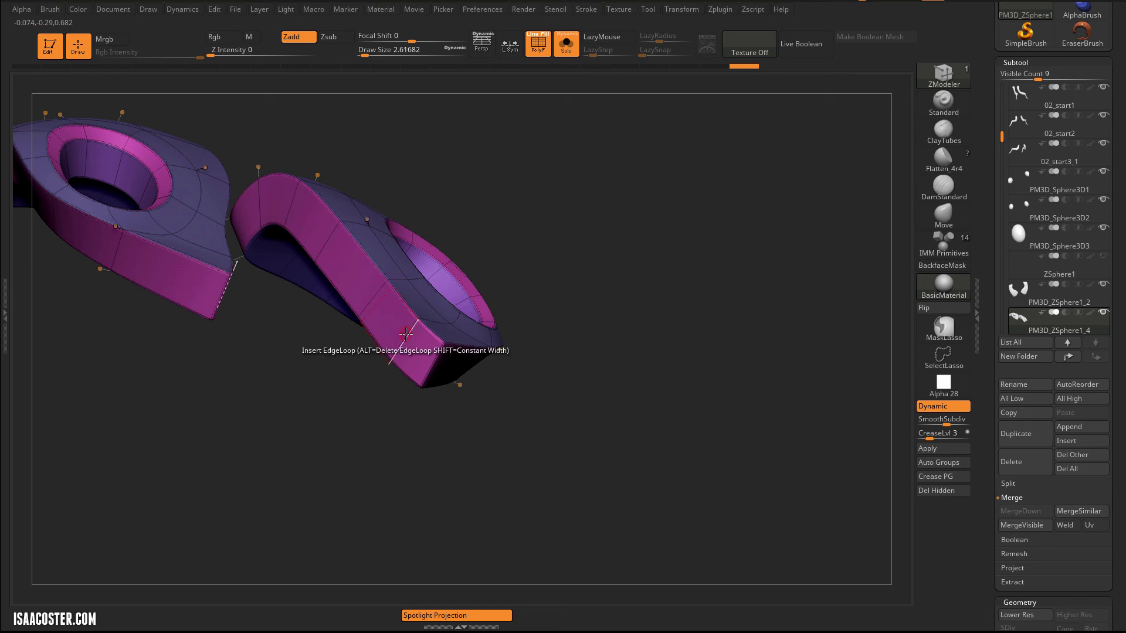
key(shift+d)
click(405, 337)
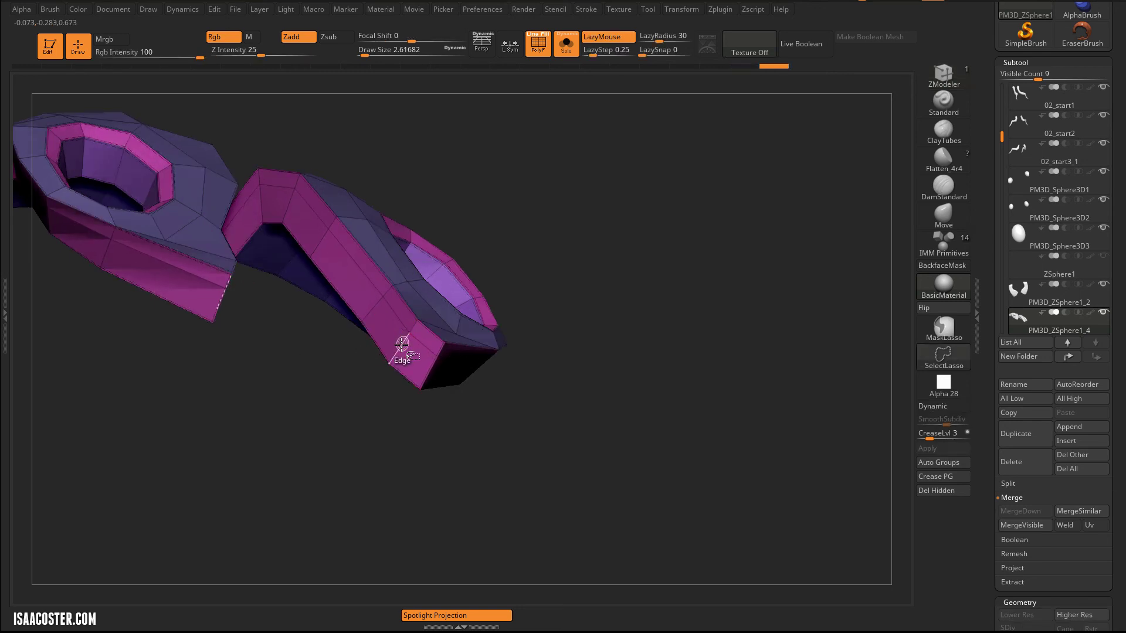
Split the side wall along the new loop into separate polygroups, keeping the narrow front strip apart from the remaining faces
ctrl+shift+click(402, 347)
ctrl+shift+drag(337, 490, 332, 460)
key(ctrl+w)
ctrl+shift+click(332, 456)
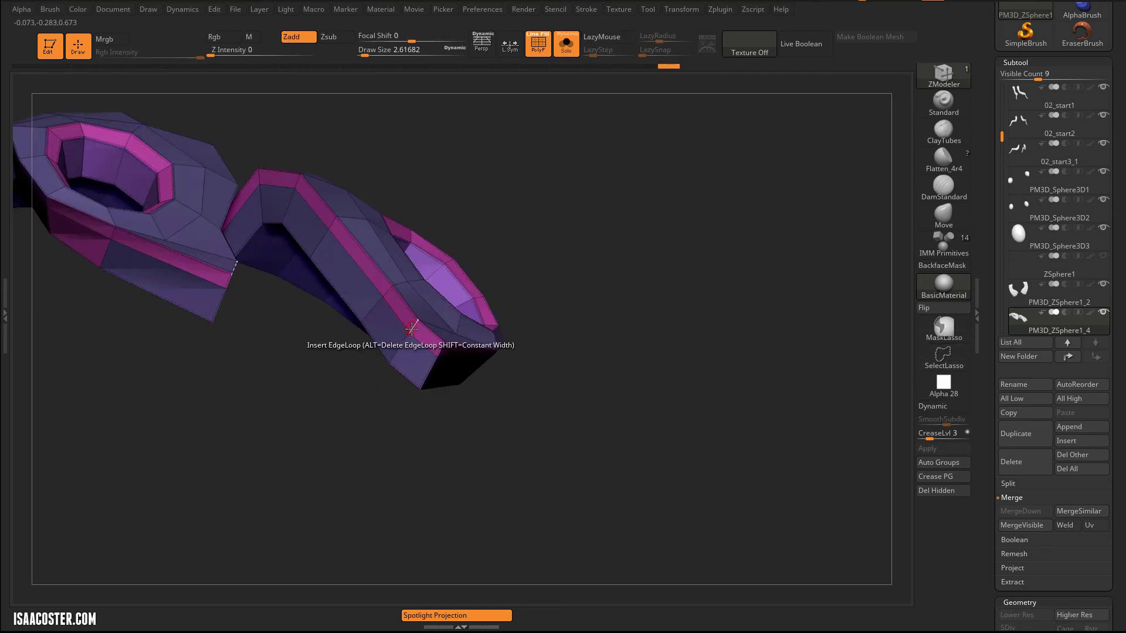
ctrl+shift+click(412, 323)
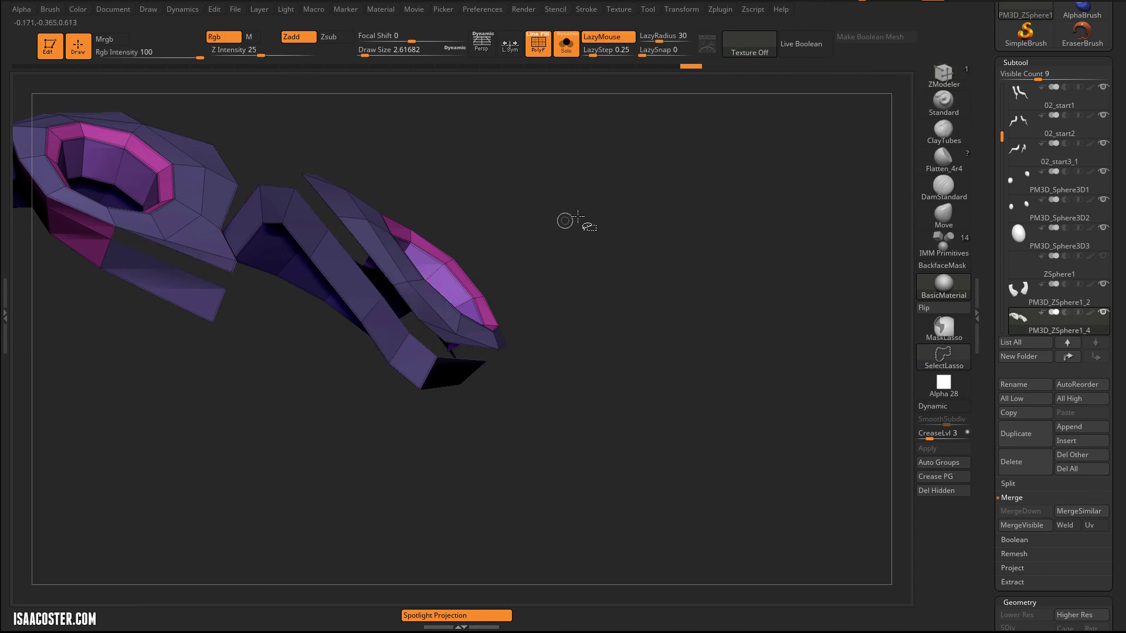
ctrl+shift+drag(573, 230, 558, 305)
key(ctrl+w)
ctrl+shift+click(570, 327)
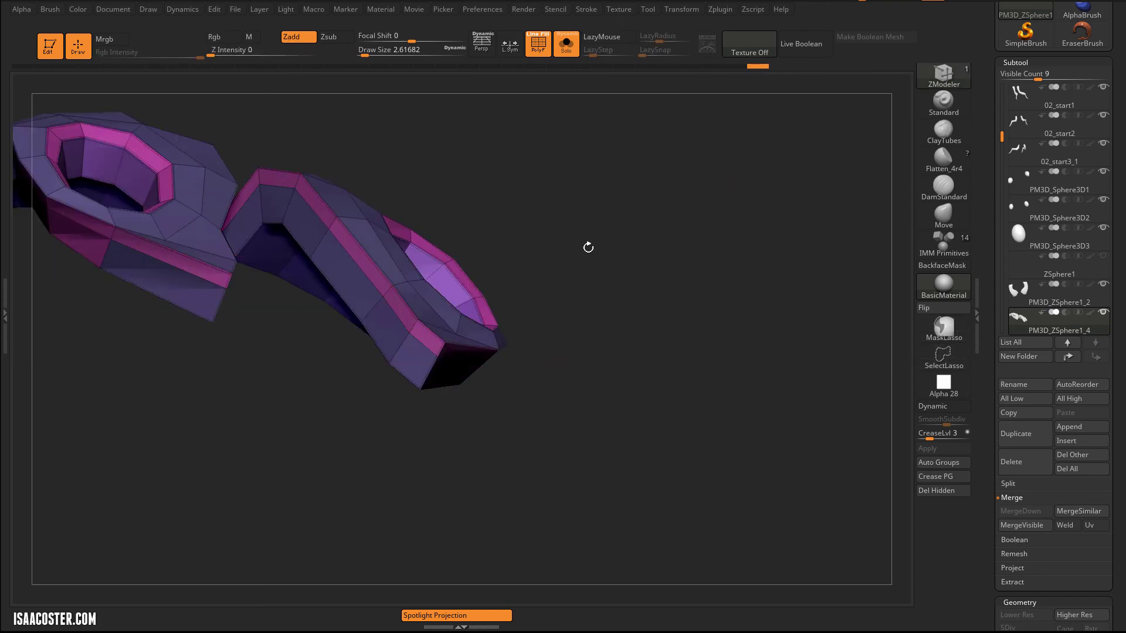
Choose ZModeler's Inflate polygon action, try it on the narrow rim strip, and undo the inflate and the auto grouping
drag(588, 247, 635, 239)
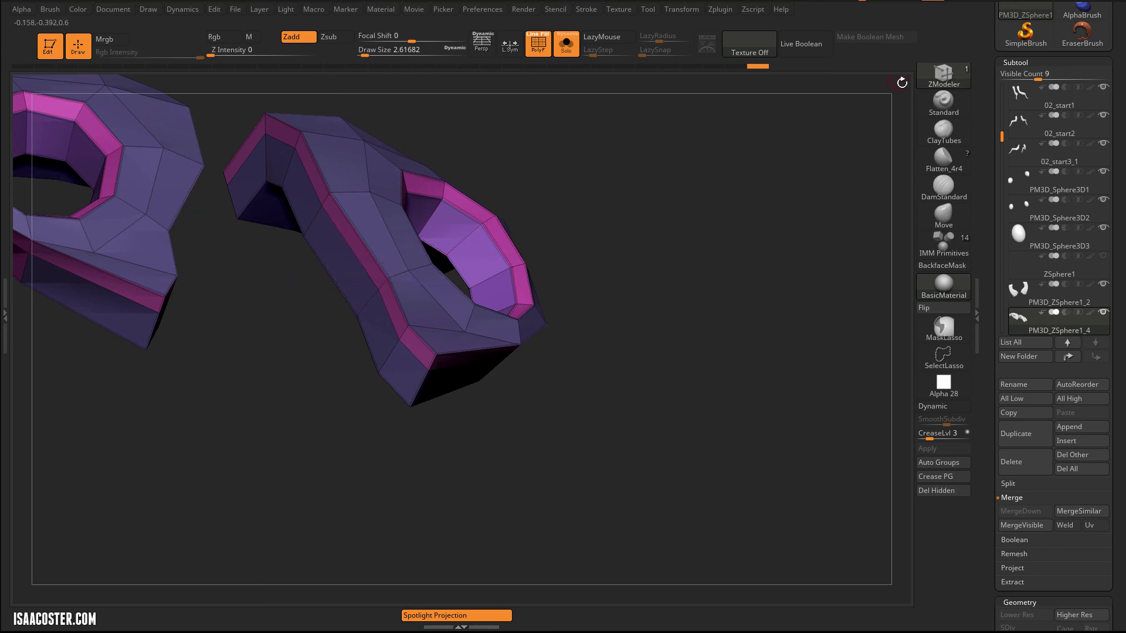
key(space)
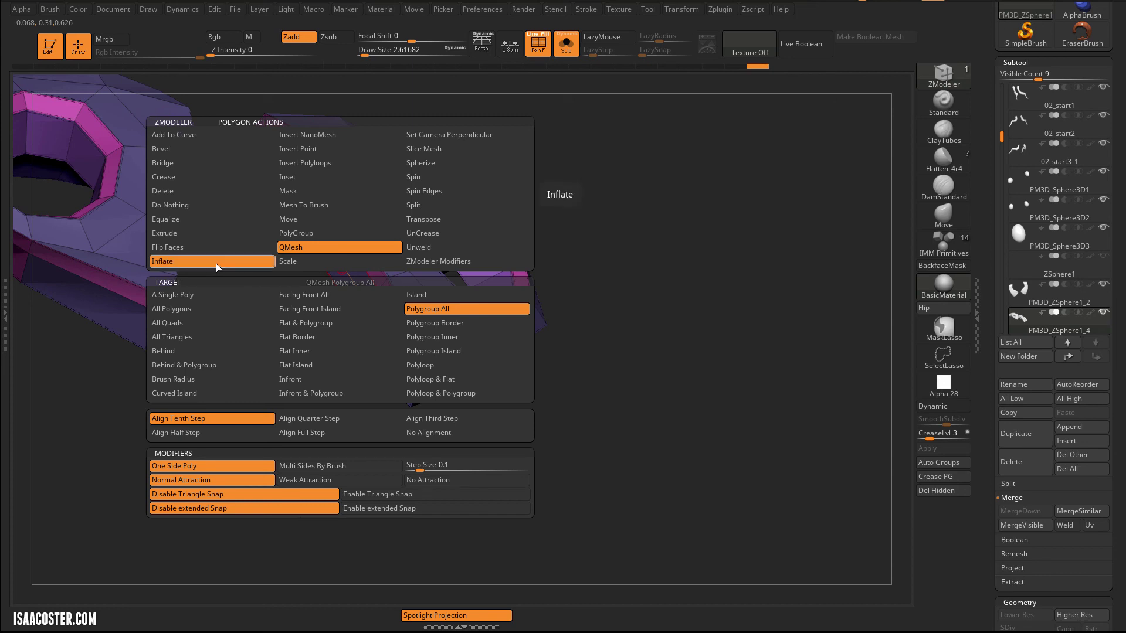
click(216, 261)
drag(341, 268, 330, 265)
click(948, 465)
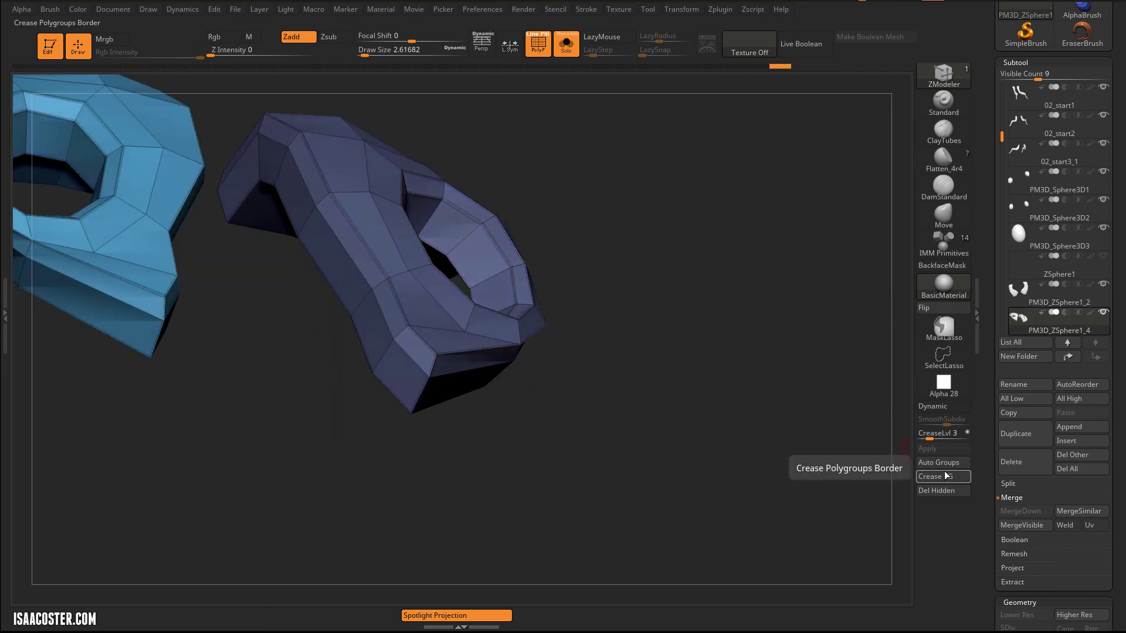
key(ctrl+z)
key(ctrl+z)
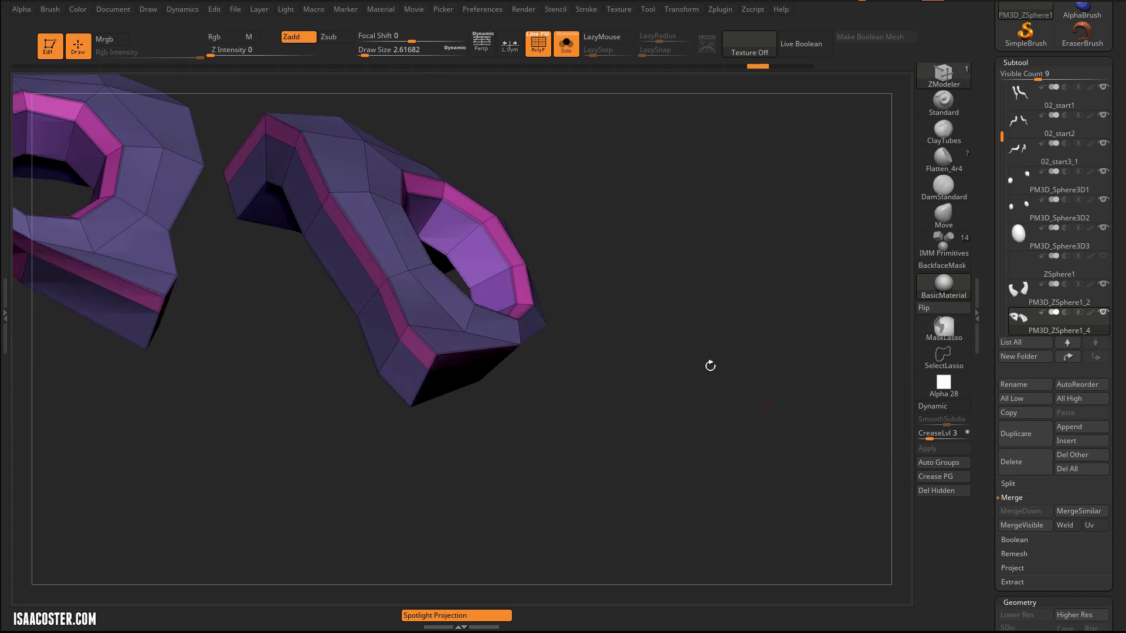
Inflate the narrow rim strip slightly and crease the polygroup borders, then view the smoothed plates on the full head
drag(355, 269, 338, 265)
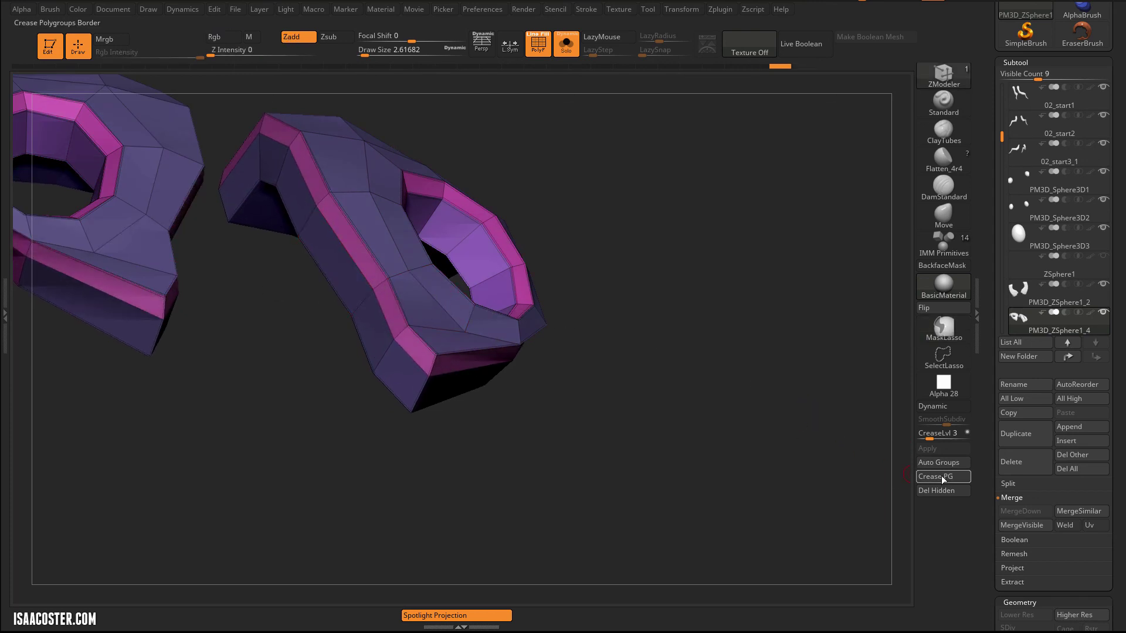
key(shift+f)
key(d)
drag(696, 293, 552, 81)
click(610, 104)
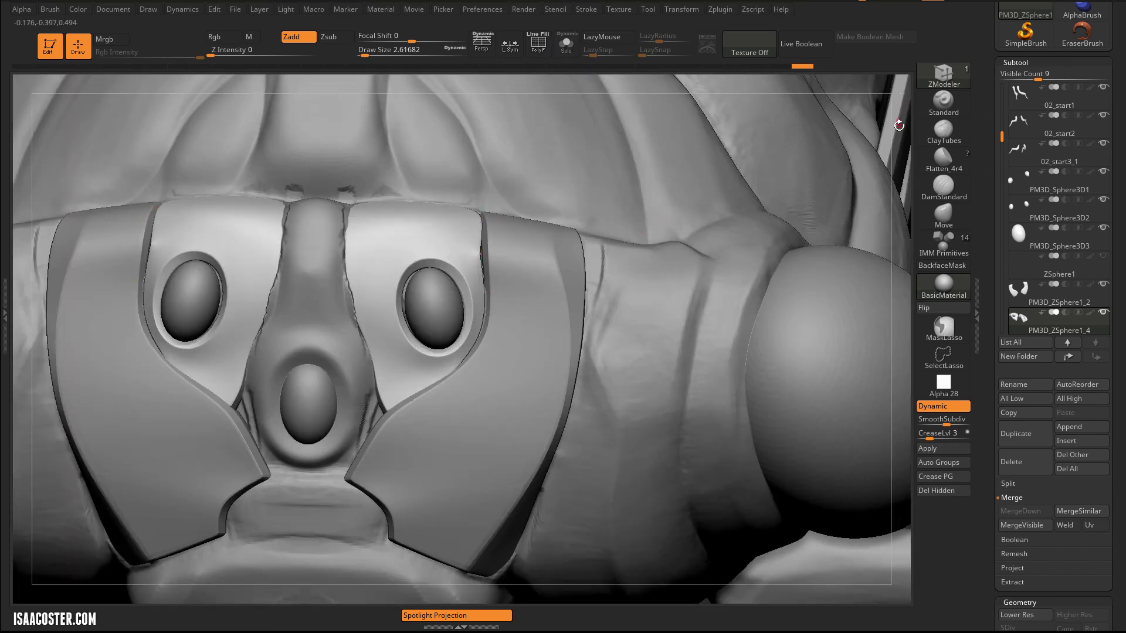
Nudge the eye plates' outer edge against the face plates using the Move brush with a draw size of about 49
key(w)
alt+drag(900, 125, 873, 59)
mouse_move(809, 218)
mouse_down()
mouse_move(762, 188)
mouse_move(751, 218)
mouse_move(762, 250)
mouse_up()
click(942, 223)
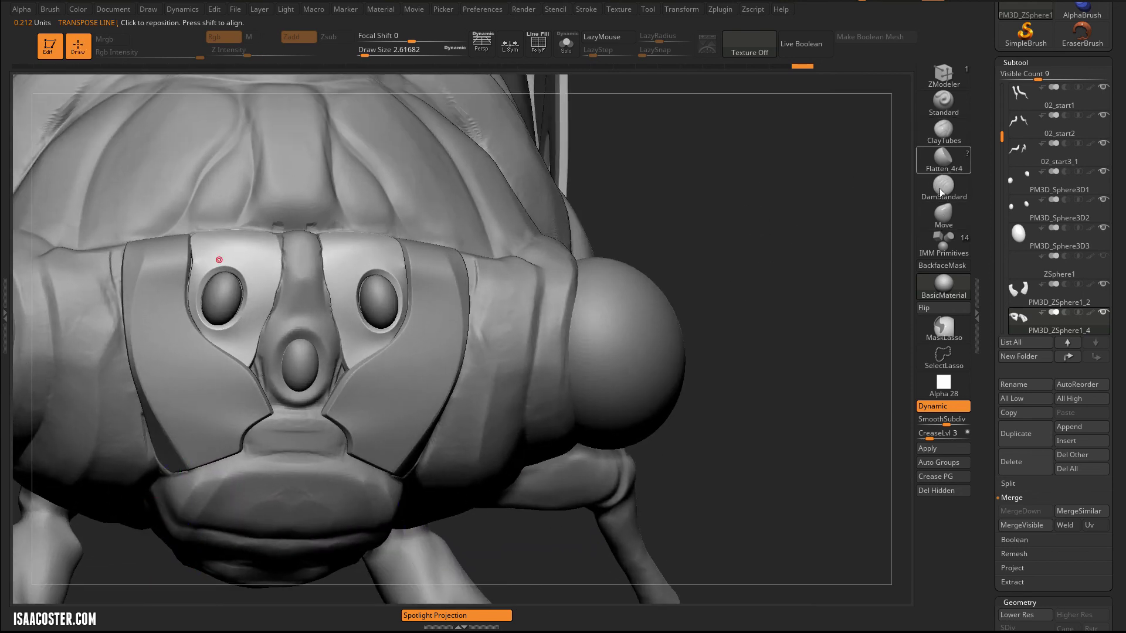
key(s)
drag(340, 307, 356, 302)
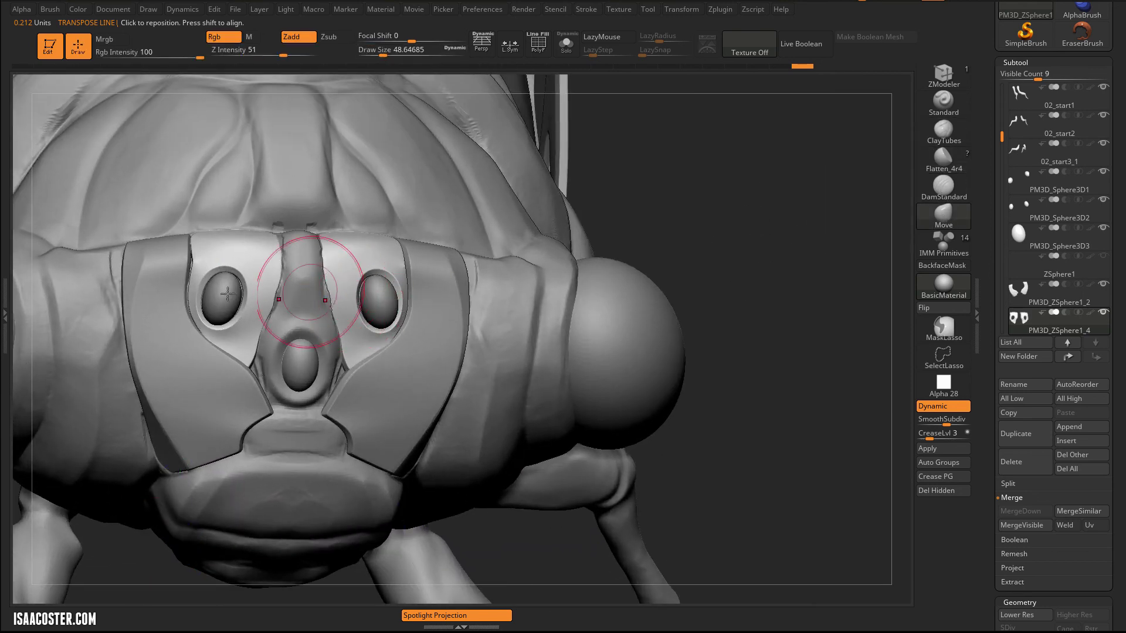
drag(176, 278, 171, 276)
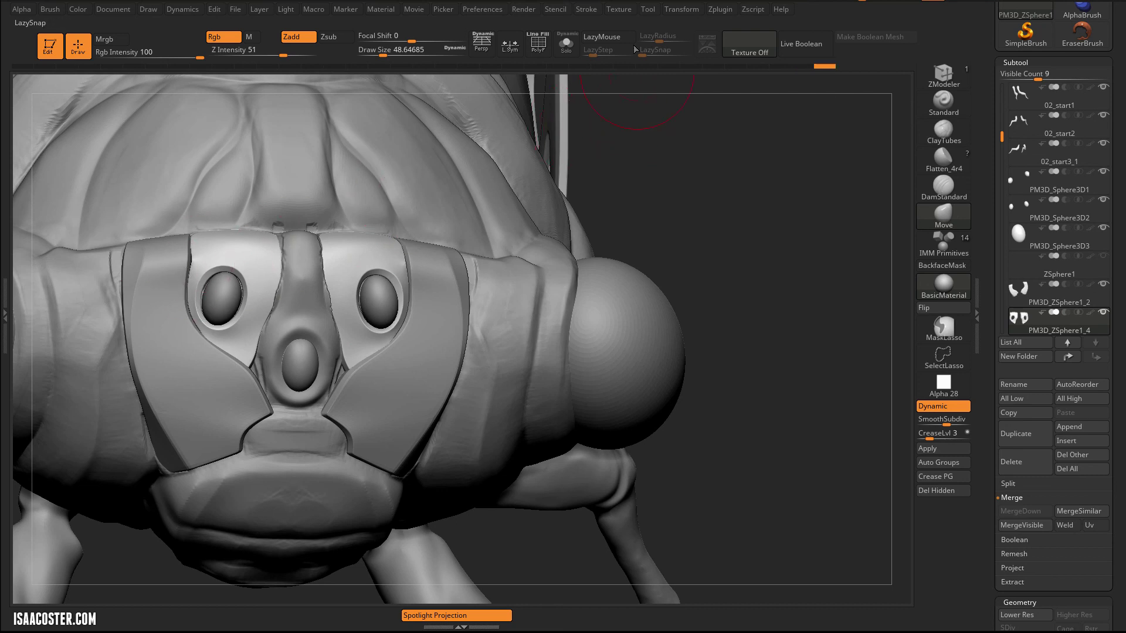
Isolate the eye plates with polyframe on and dynamic subdivision off, and reduce the draw size to about 2.19
click(568, 48)
key(shift+f)
mouse_move(658, 173)
mouse_down()
mouse_move(611, 206)
mouse_move(643, 217)
mouse_move(532, 227)
mouse_up()
key(shift+d)
key(s)
key(s)
key(s)
mouse_move(532, 226)
mouse_down()
mouse_move(579, 209)
mouse_move(570, 355)
mouse_up()
mouse_move(519, 253)
alt+mouse_down()
mouse_move(586, 297)
mouse_move(566, 258)
alt+mouse_up()
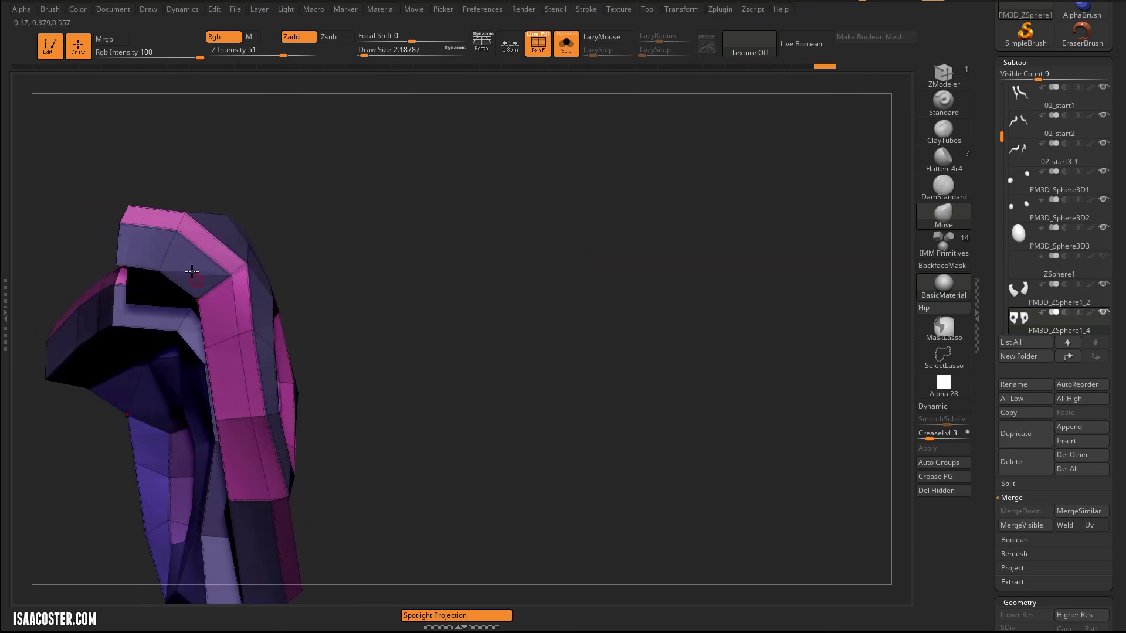
Crease the lengthwise edges in the side wall near the eye plates' upper corner with ZModeler, and preview the smoothed mesh
click(932, 84)
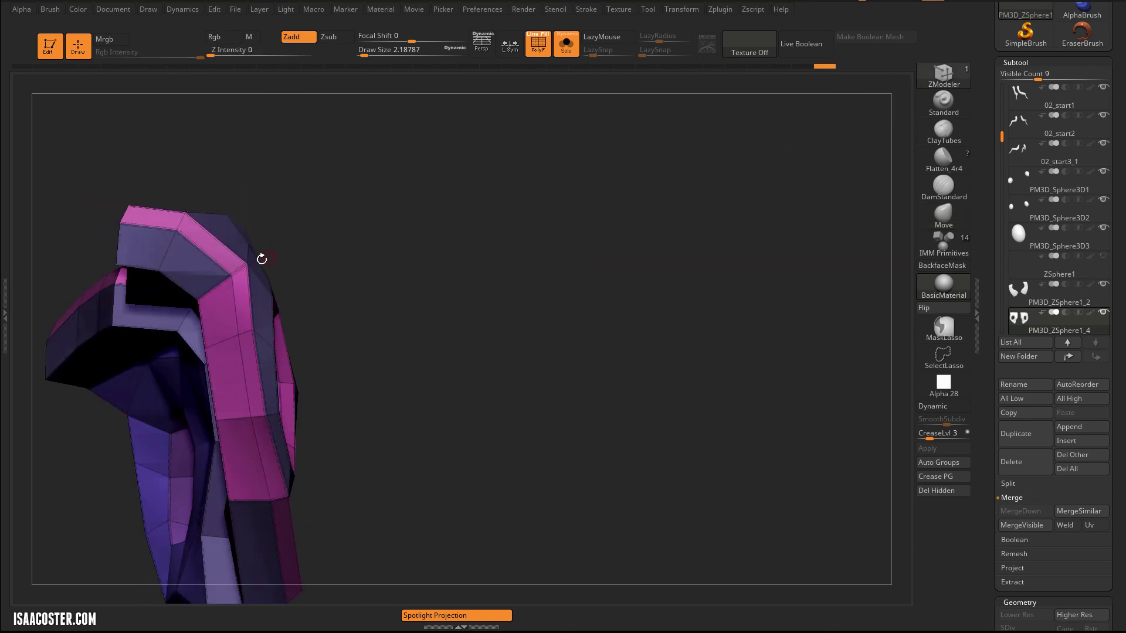
key(space)
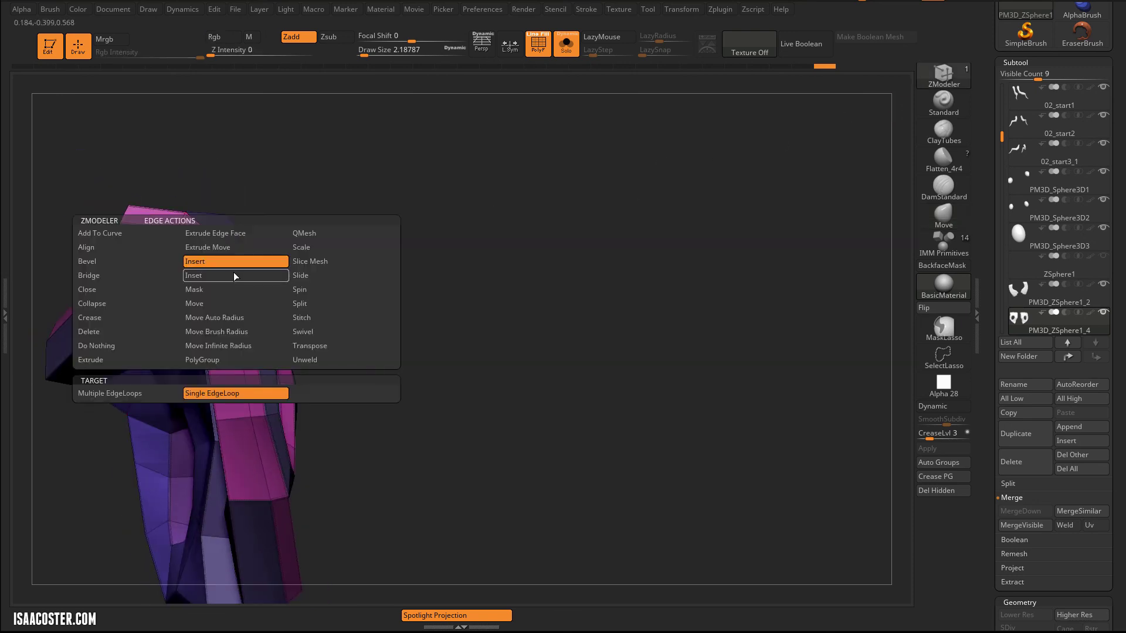
click(124, 317)
drag(359, 277, 245, 254)
click(240, 307)
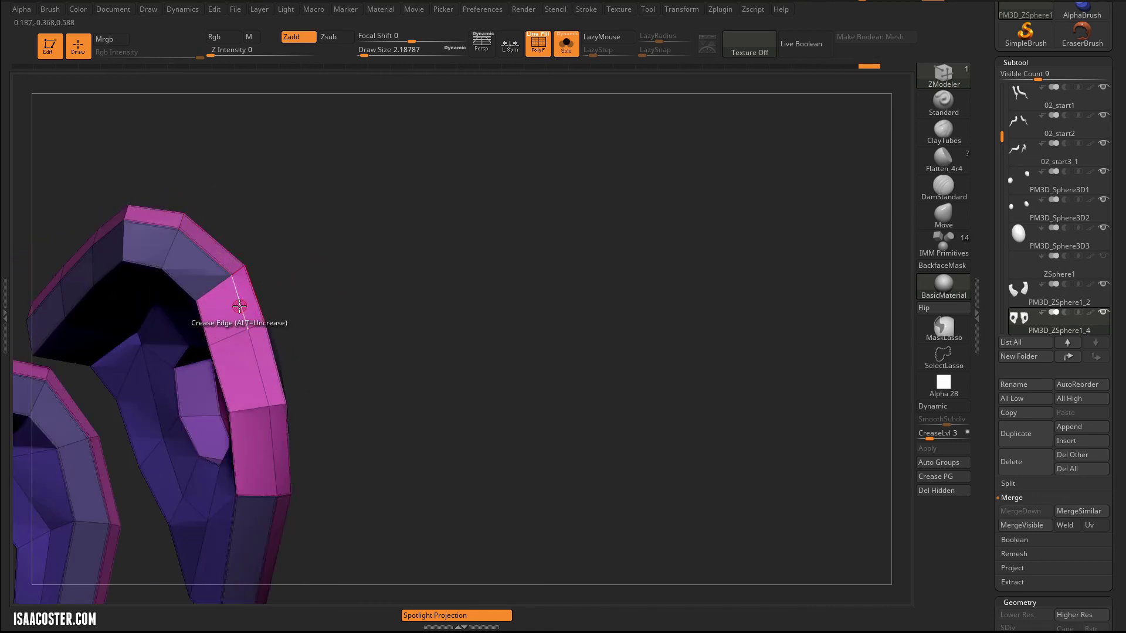
click(254, 352)
click(276, 435)
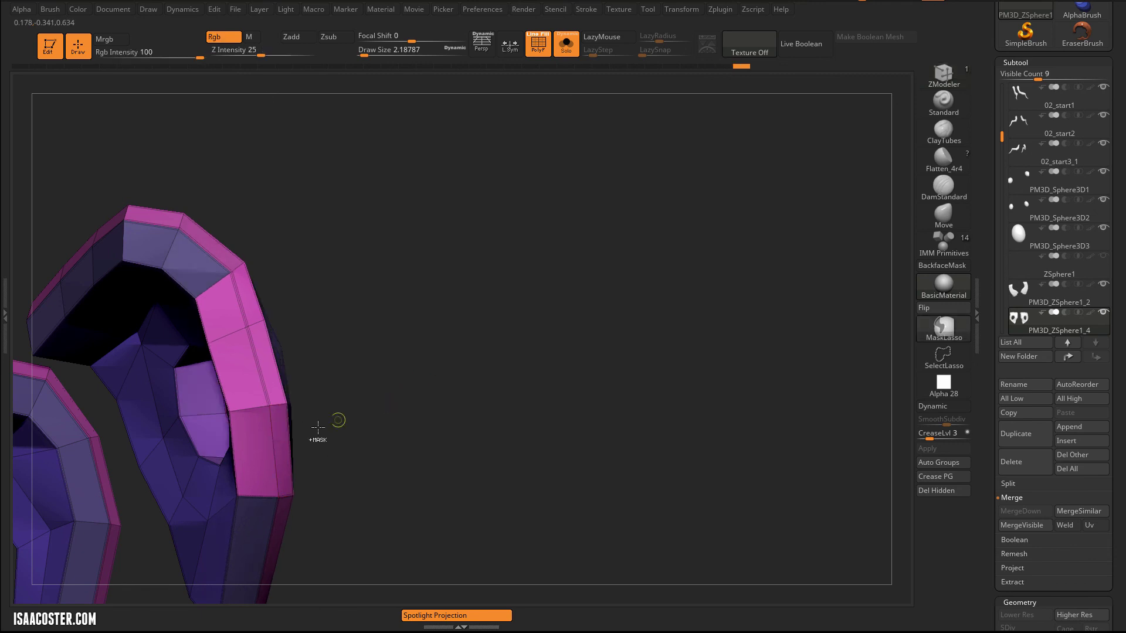
drag(372, 395, 328, 431)
key(d)
key(shift+f)
Assign the inner side-wall faces near the eye plates' upper corner to their own polygroup, working on the unsmoothed mesh with polyframe
drag(192, 402, 235, 361)
key(shift+f)
key(d)
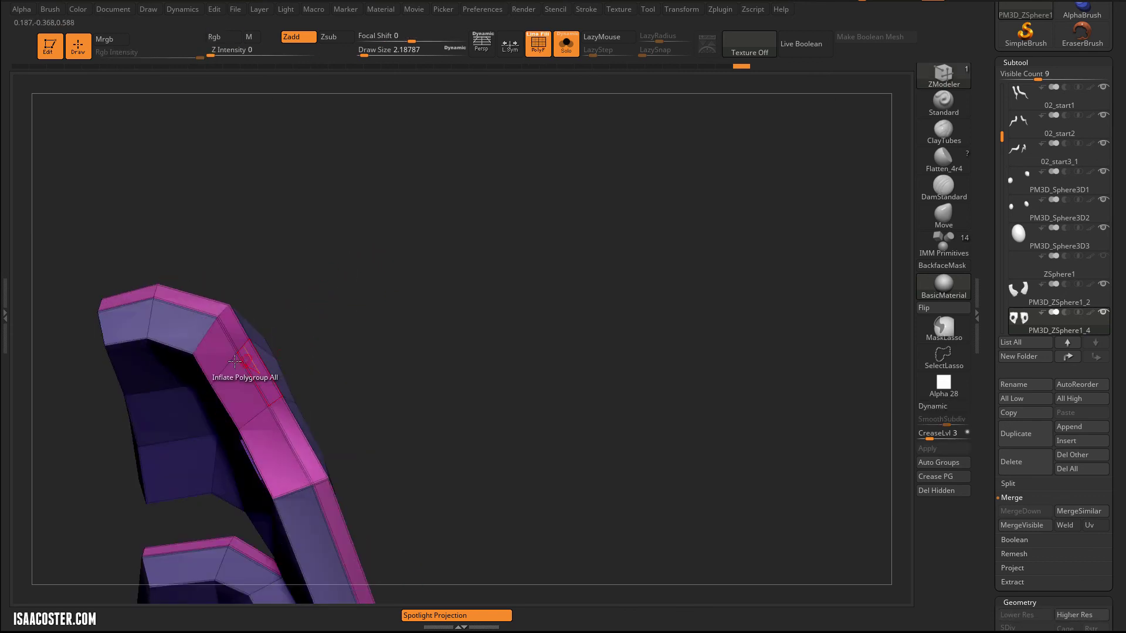
drag(264, 465, 354, 335)
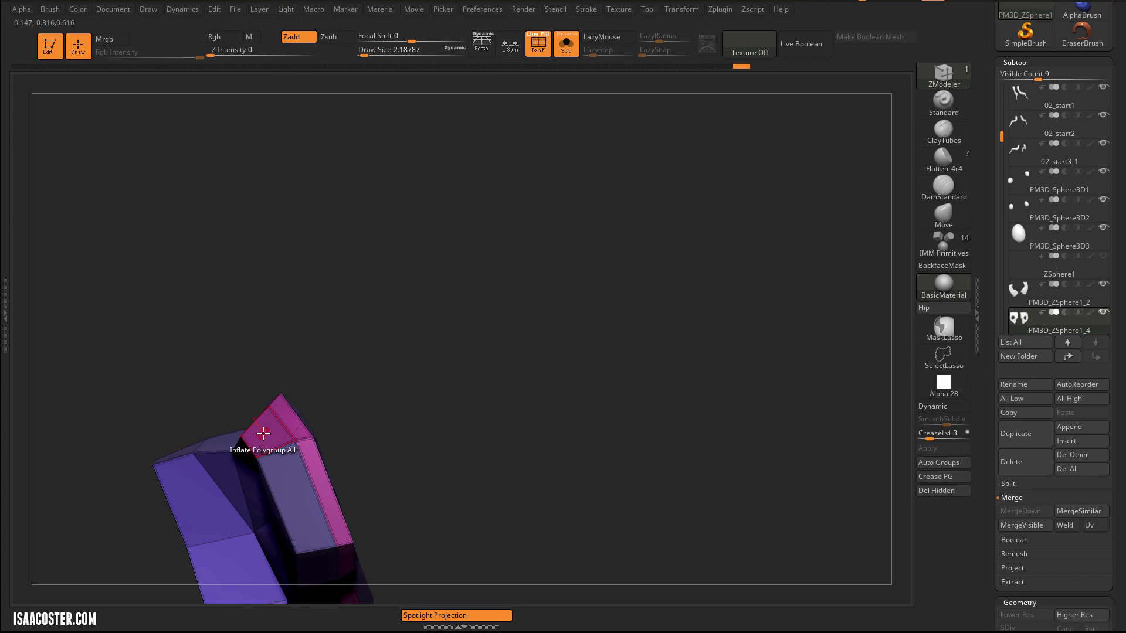
key(space)
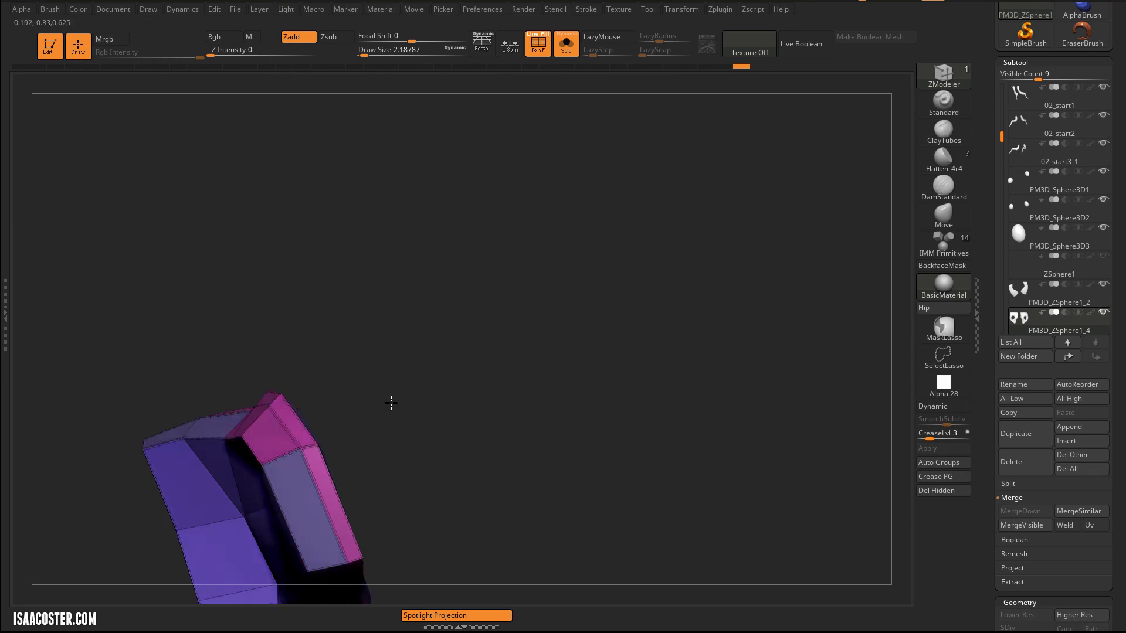
drag(389, 402, 264, 455)
click(236, 402)
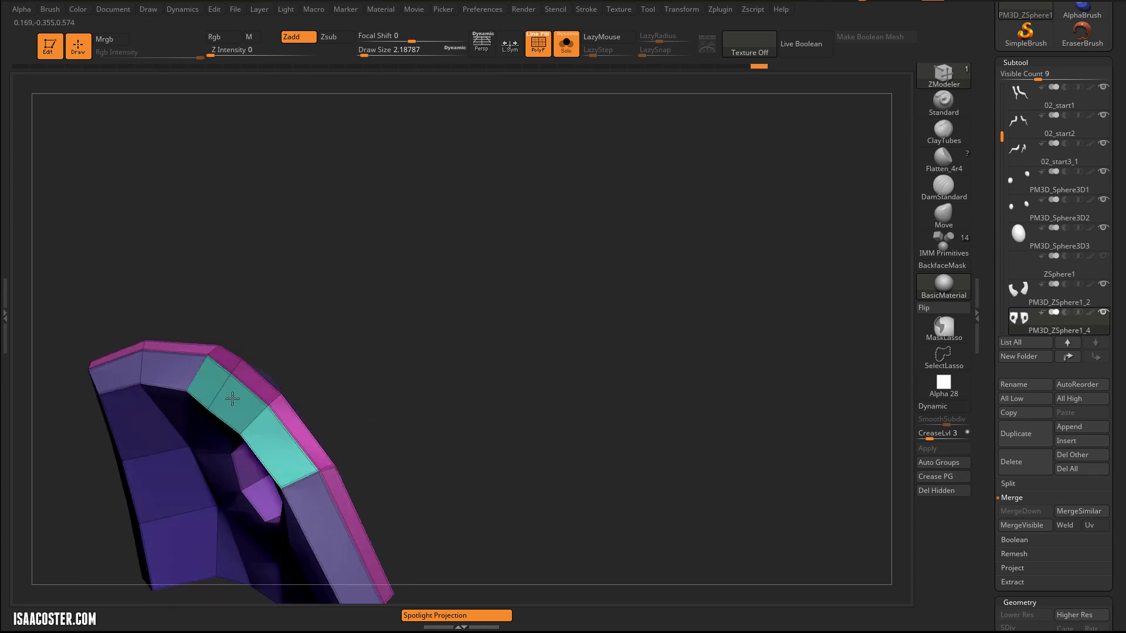
Turn dynamic subdivision on and polyframe off for the isolated eye plates, with the ZModeler brush selected
drag(359, 316, 332, 332)
key(d)
key(shift+f)
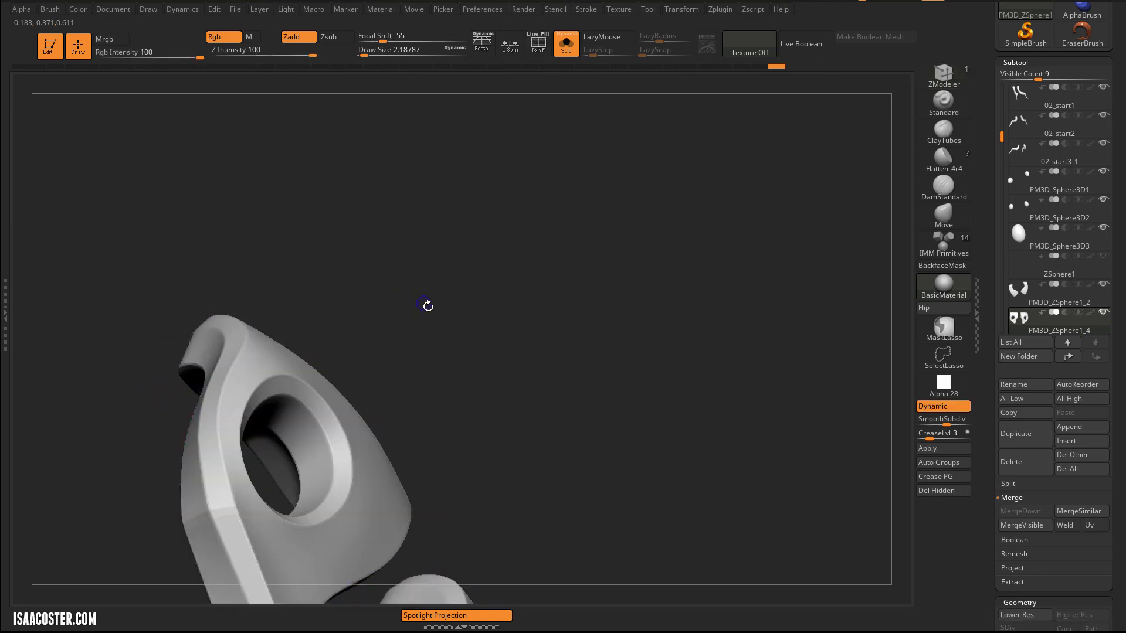
mouse_move(427, 317)
mouse_down()
mouse_move(428, 354)
mouse_move(435, 267)
mouse_move(422, 272)
mouse_move(460, 203)
mouse_move(448, 319)
mouse_move(485, 347)
mouse_move(540, 245)
mouse_move(530, 352)
mouse_move(570, 176)
mouse_move(562, 181)
mouse_up()
key(b)
key(z)
key(m)
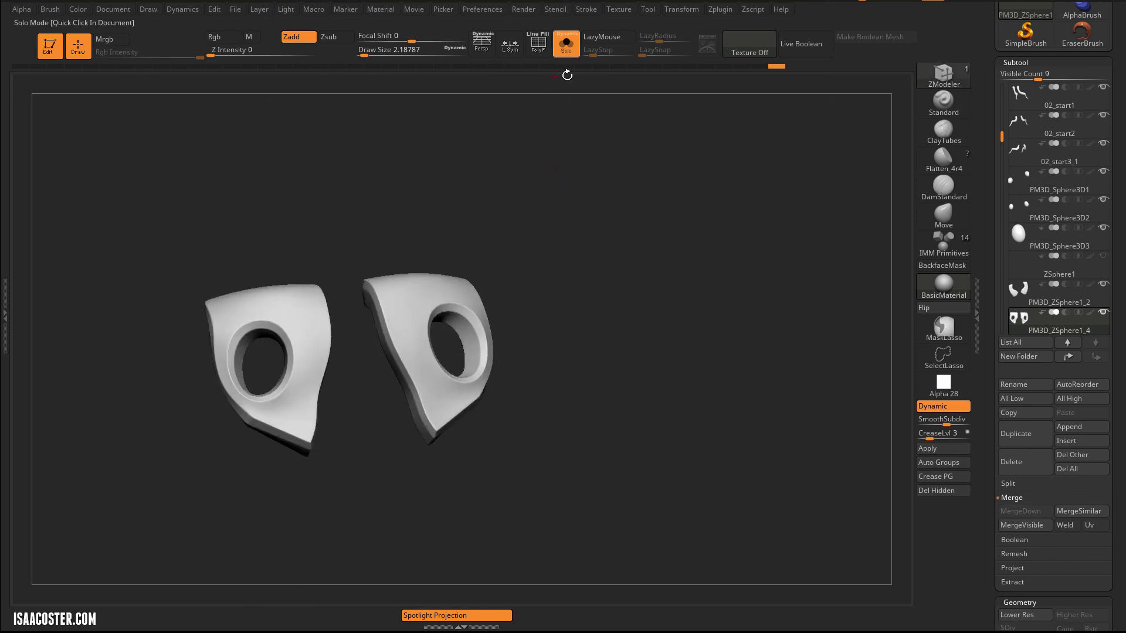
Show the whole head again and adjust the eye plates around the small eyes with a Move brush of about 39
click(566, 44)
drag(742, 191, 786, 195)
click(943, 214)
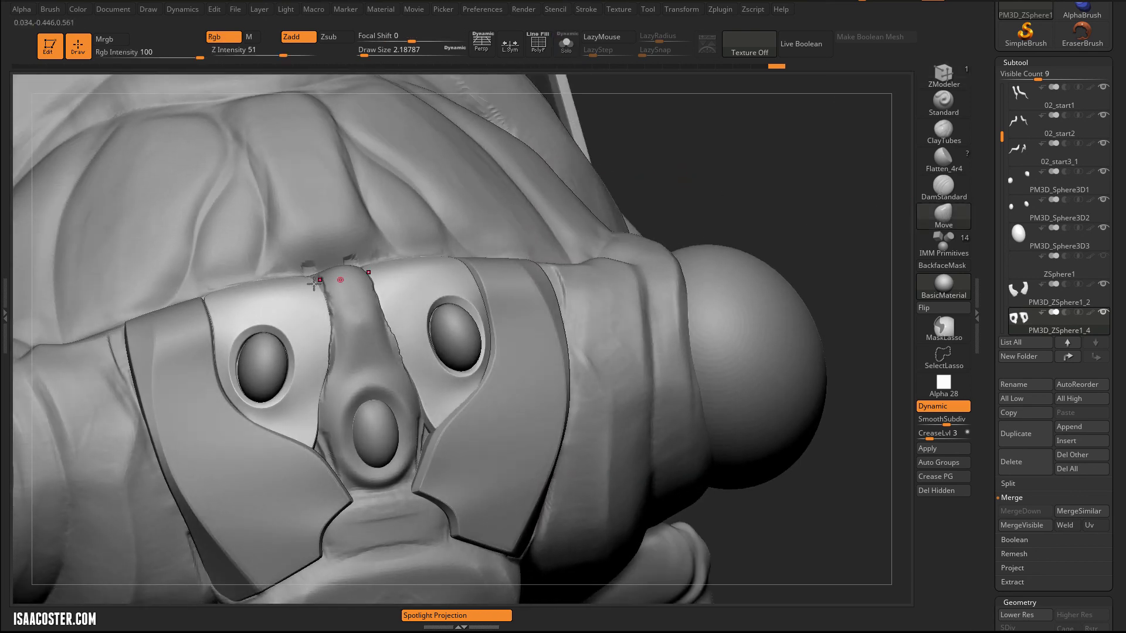
key(s)
drag(295, 317, 293, 317)
key(s)
drag(241, 343, 251, 351)
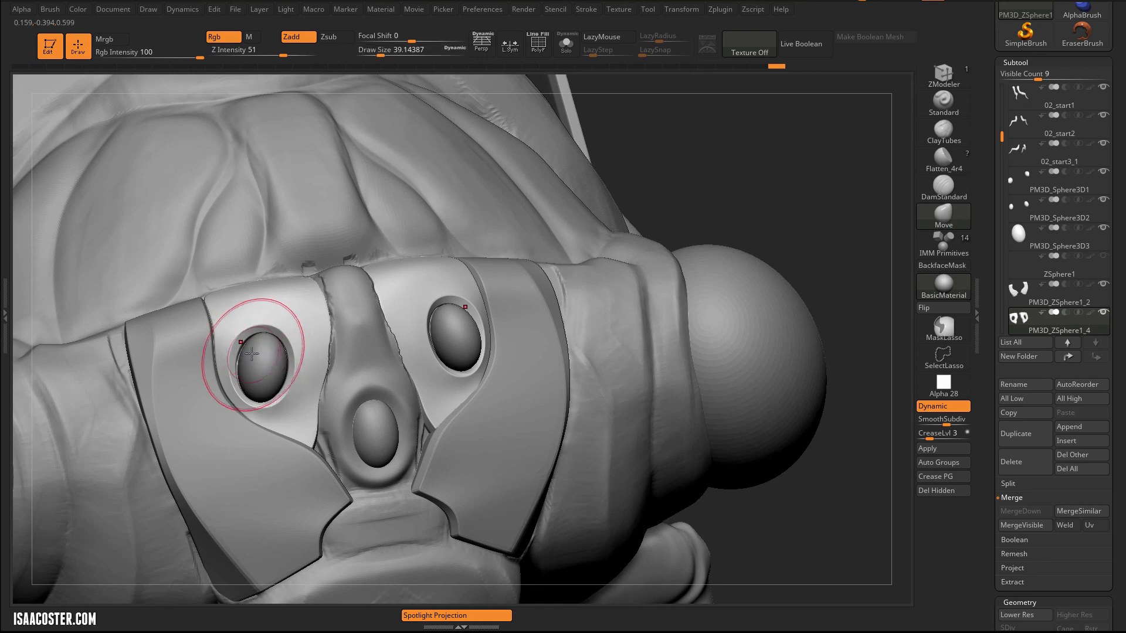